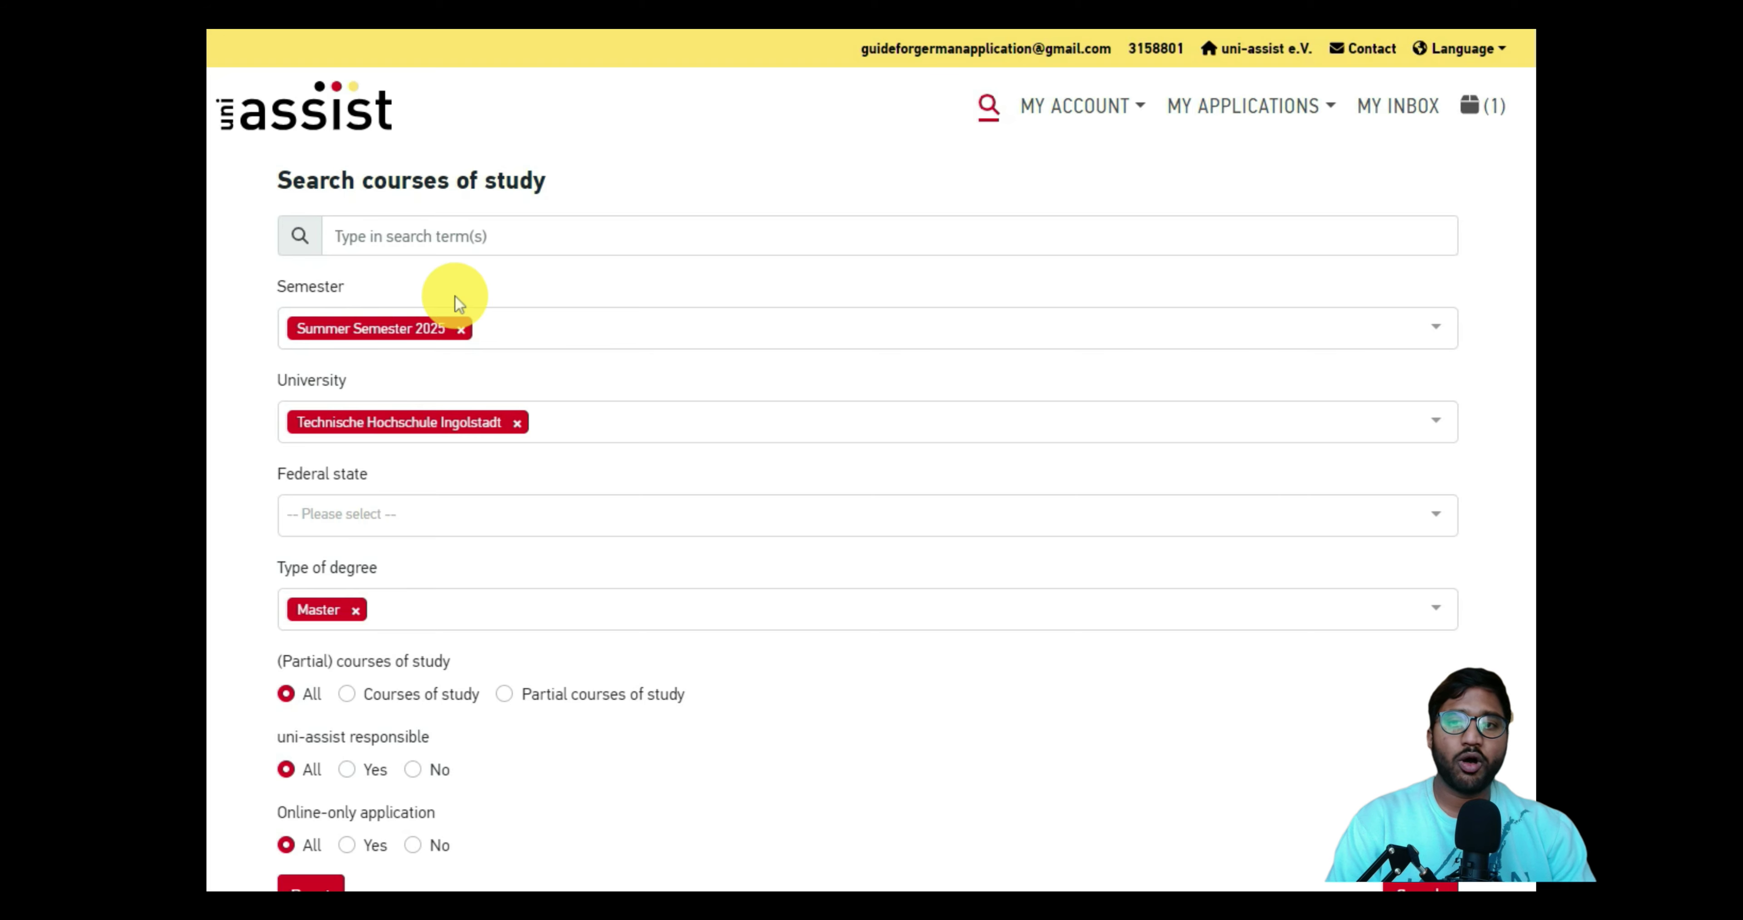
- Search the course catalogue for Summer Semester 2025 Master courses at Technische Hochschule Ingolstadt
{"action": "scroll", "coordinate": [426, 303], "scroll_direction": "down", "scroll_amount": 2}
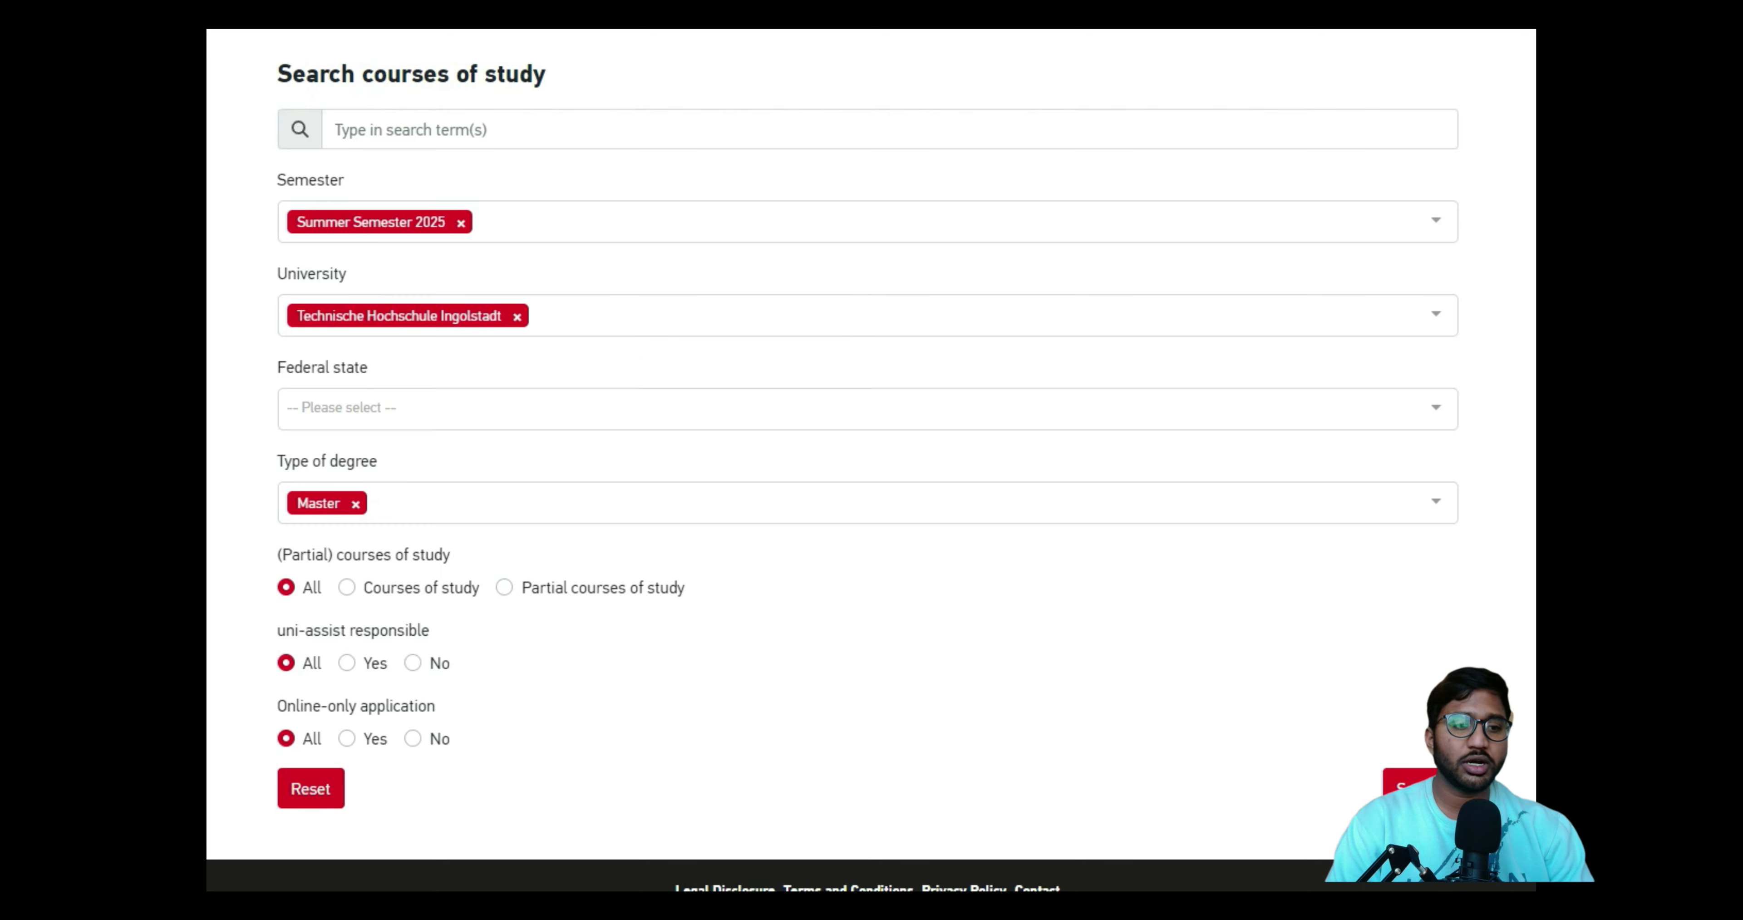
{"action": "left_click", "coordinate": [1394, 784]}
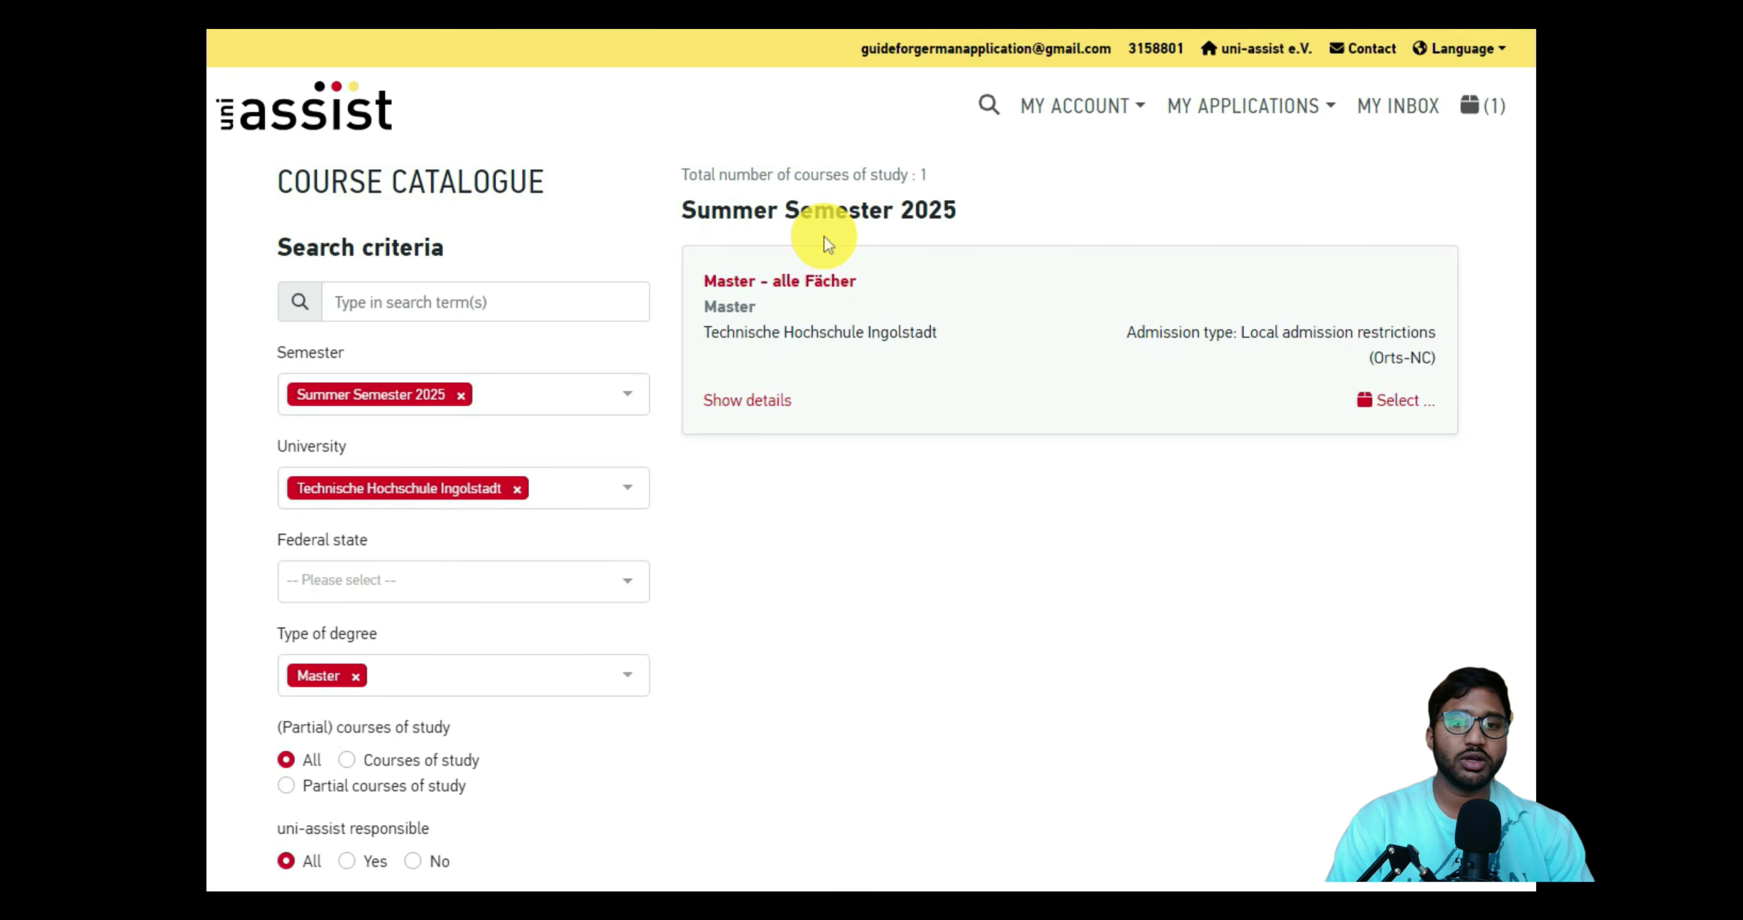
{"action": "left_click_drag", "start_coordinate": [827, 244], "coordinate": [878, 496]}
{"action": "left_click", "coordinate": [878, 493]}
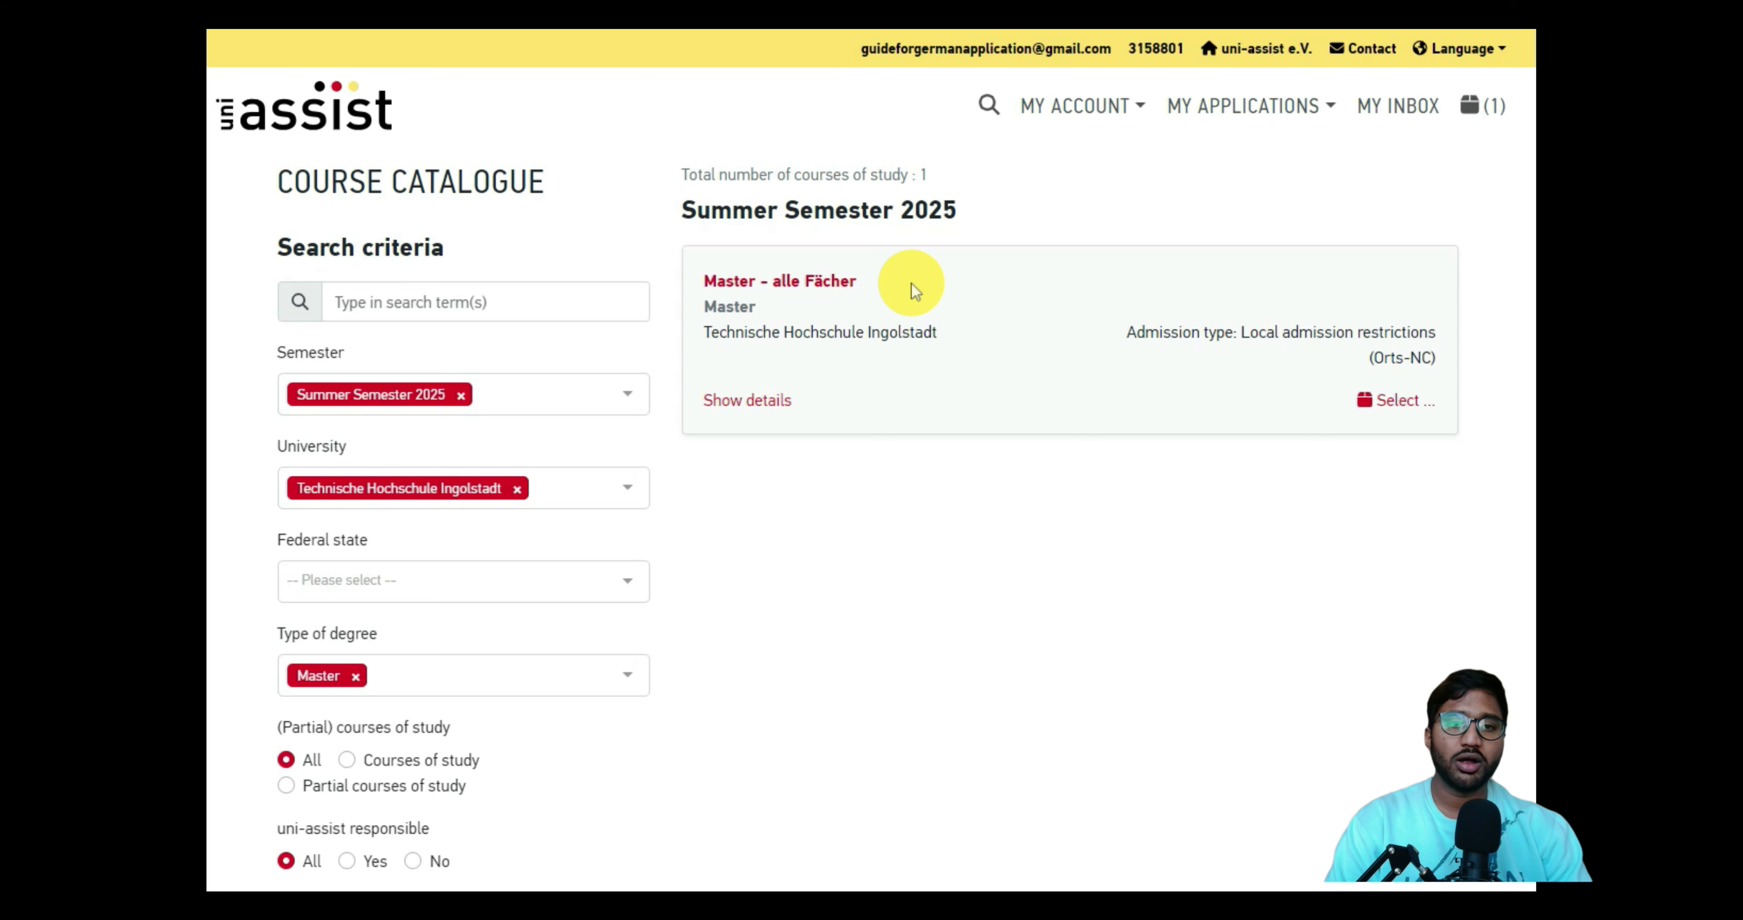
- Open the additional application-related questions for the Master - alle Fächer course in the selection list
{"action": "left_click", "coordinate": [1468, 108]}
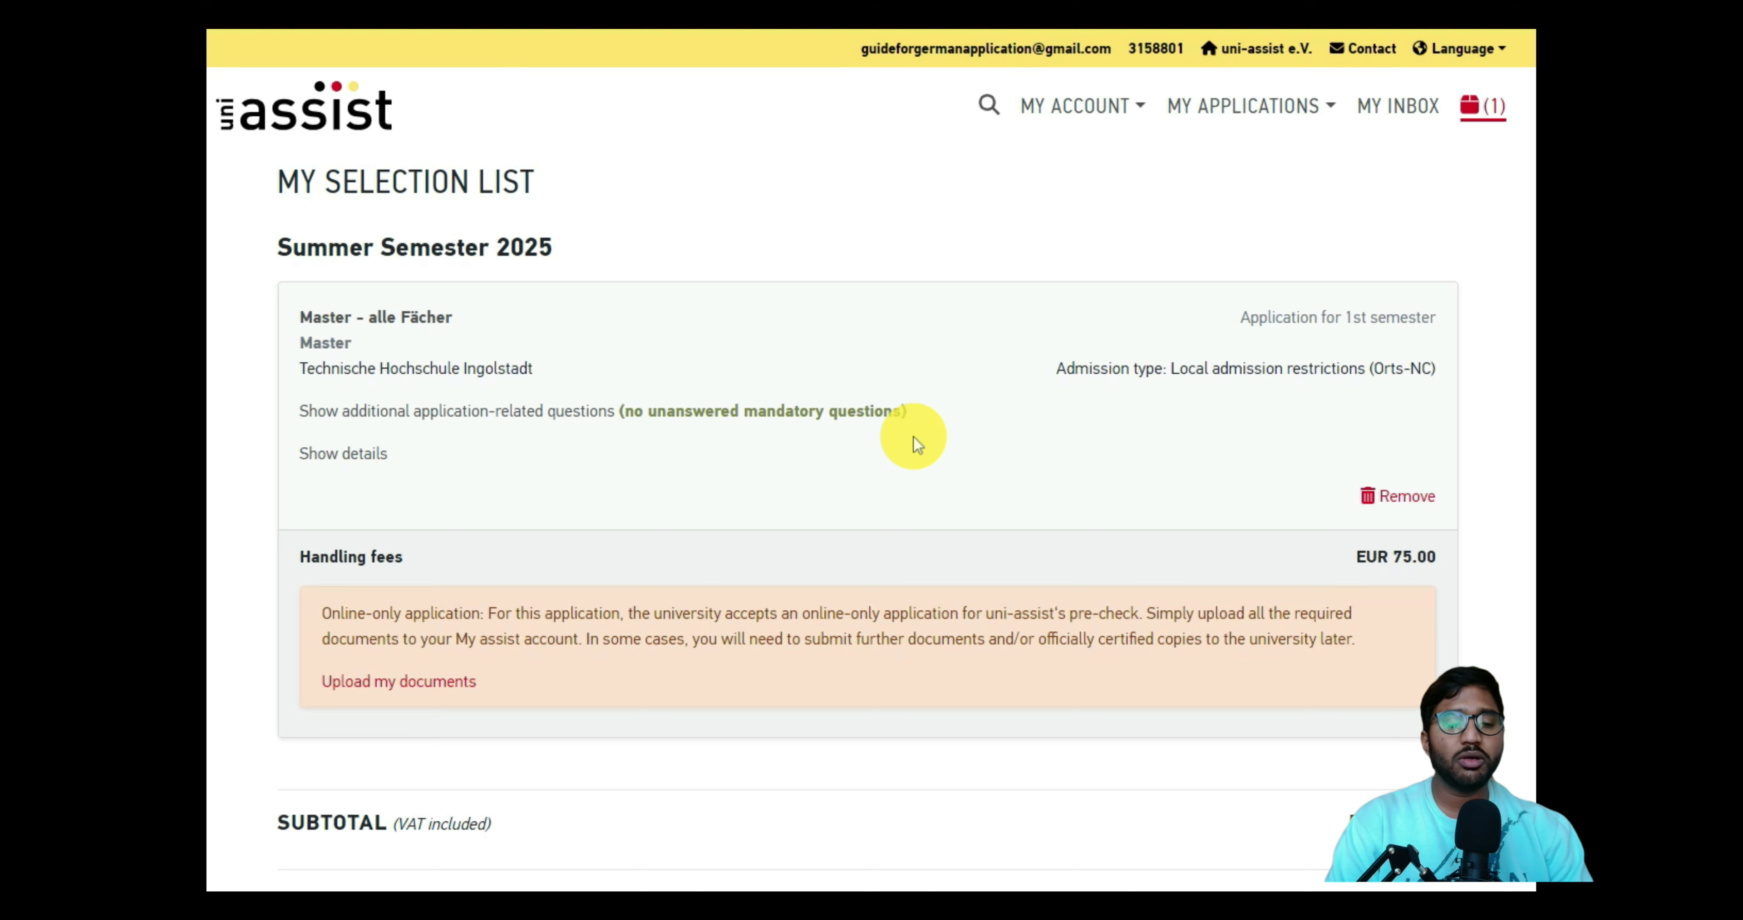
{"action": "scroll", "coordinate": [913, 435], "scroll_direction": "down", "scroll_amount": 2}
{"action": "left_click_drag", "start_coordinate": [907, 306], "coordinate": [305, 305]}
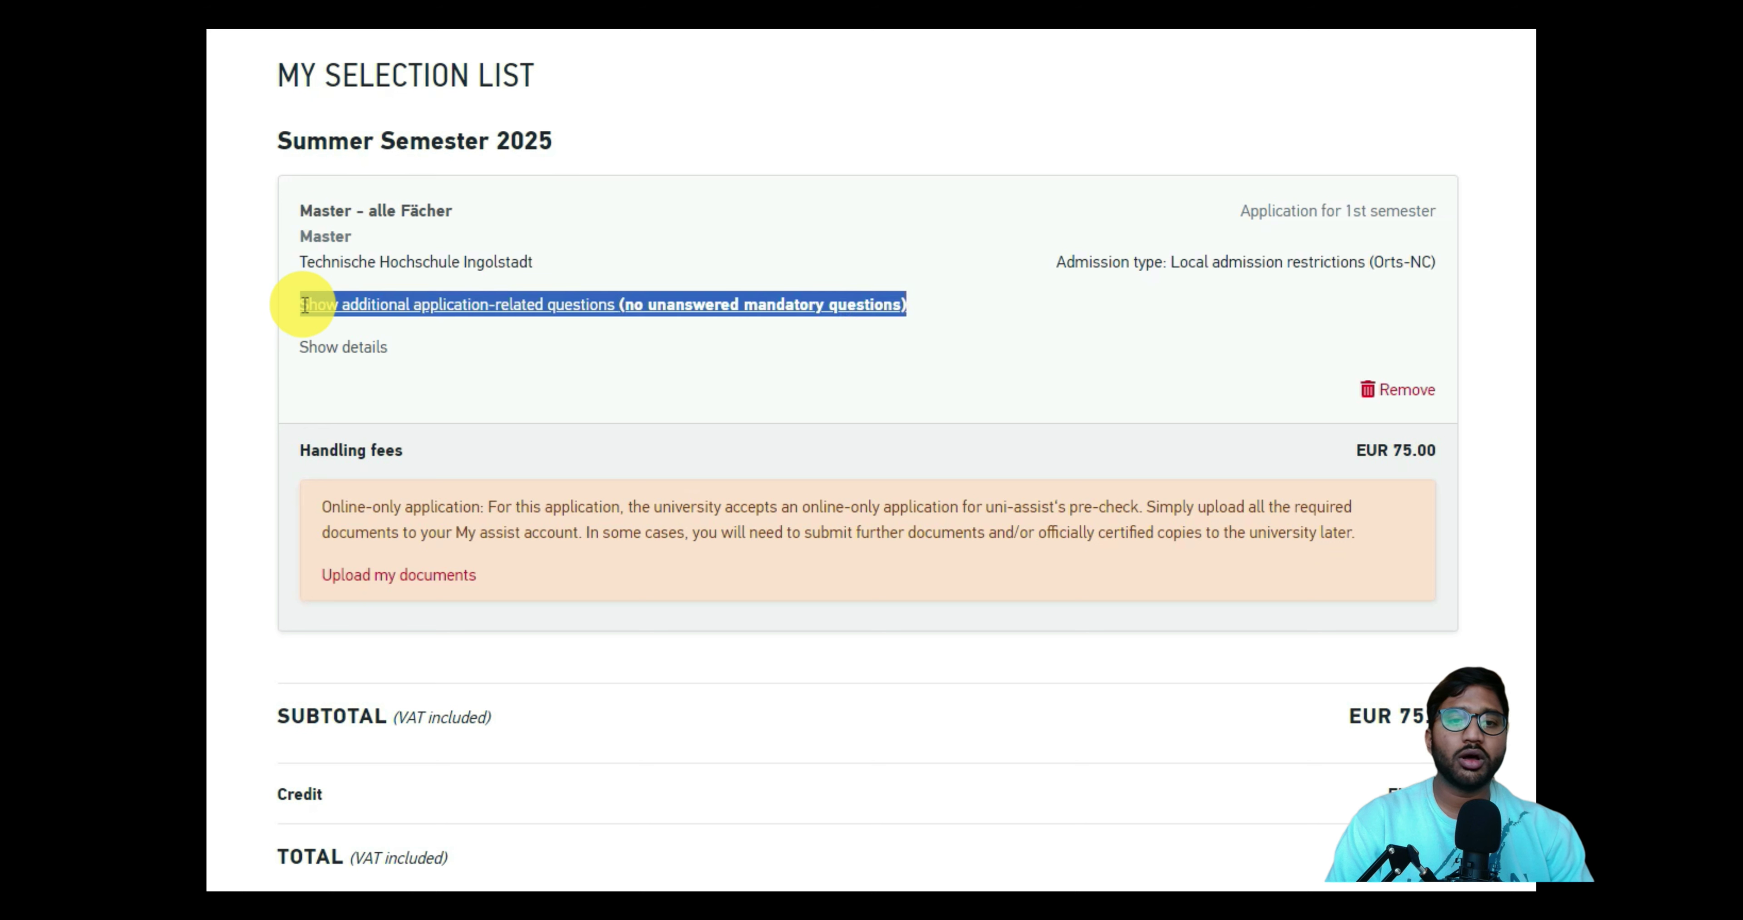
{"action": "left_click", "coordinate": [828, 359]}
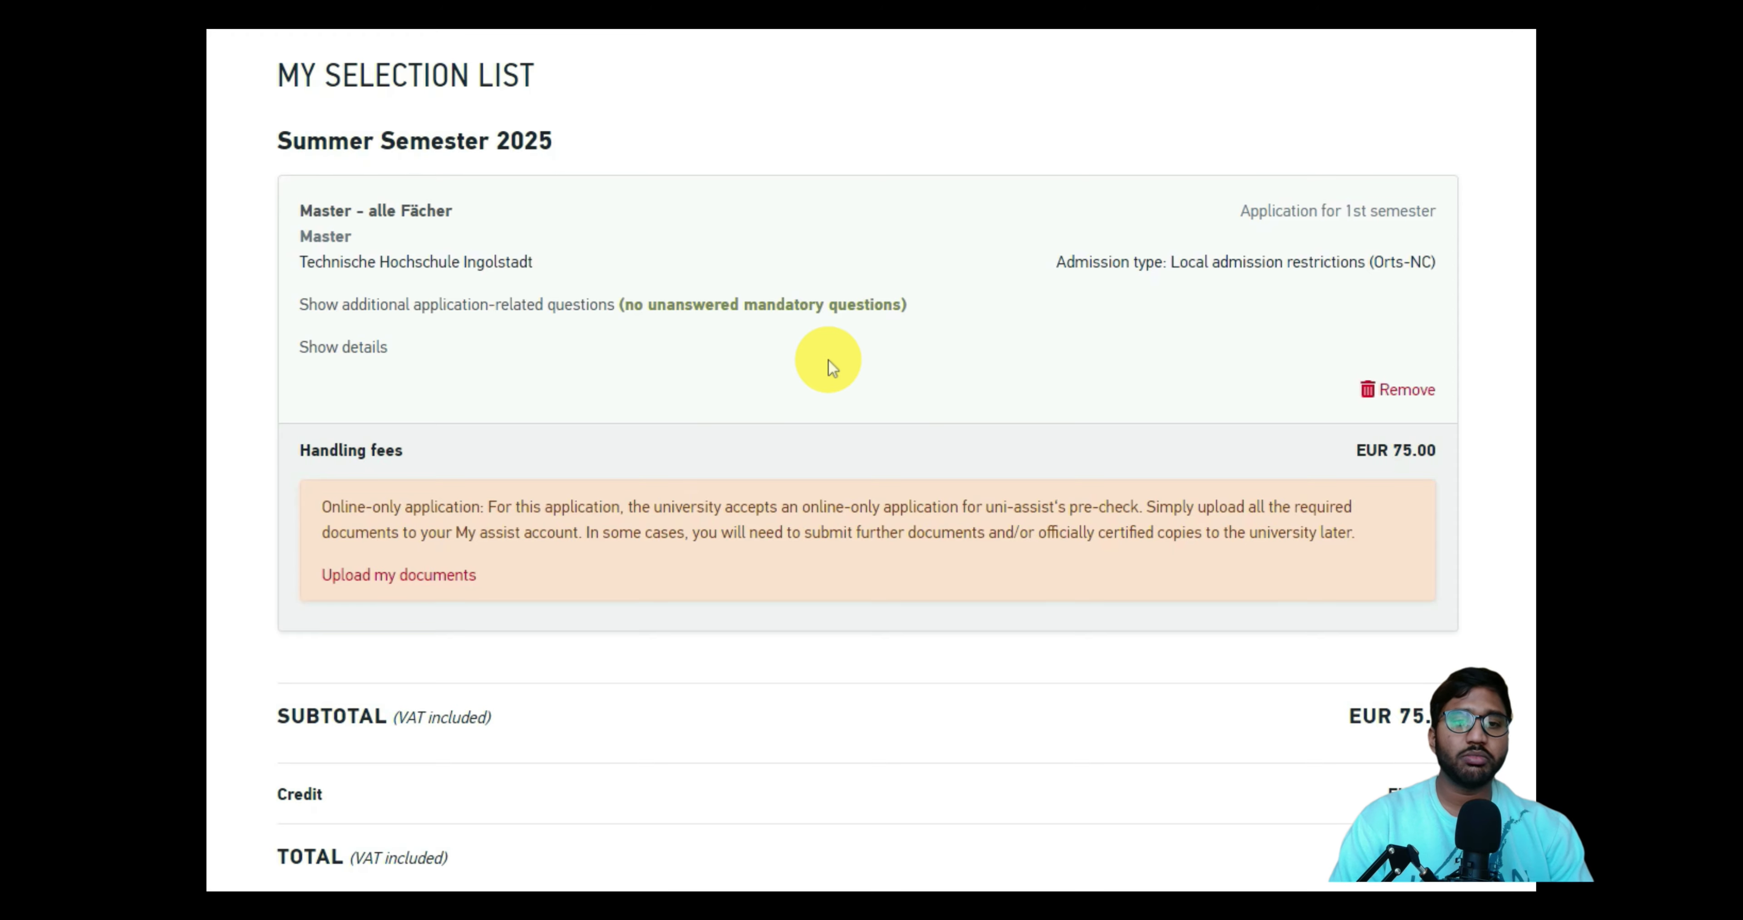
{"action": "left_click", "coordinate": [816, 308]}
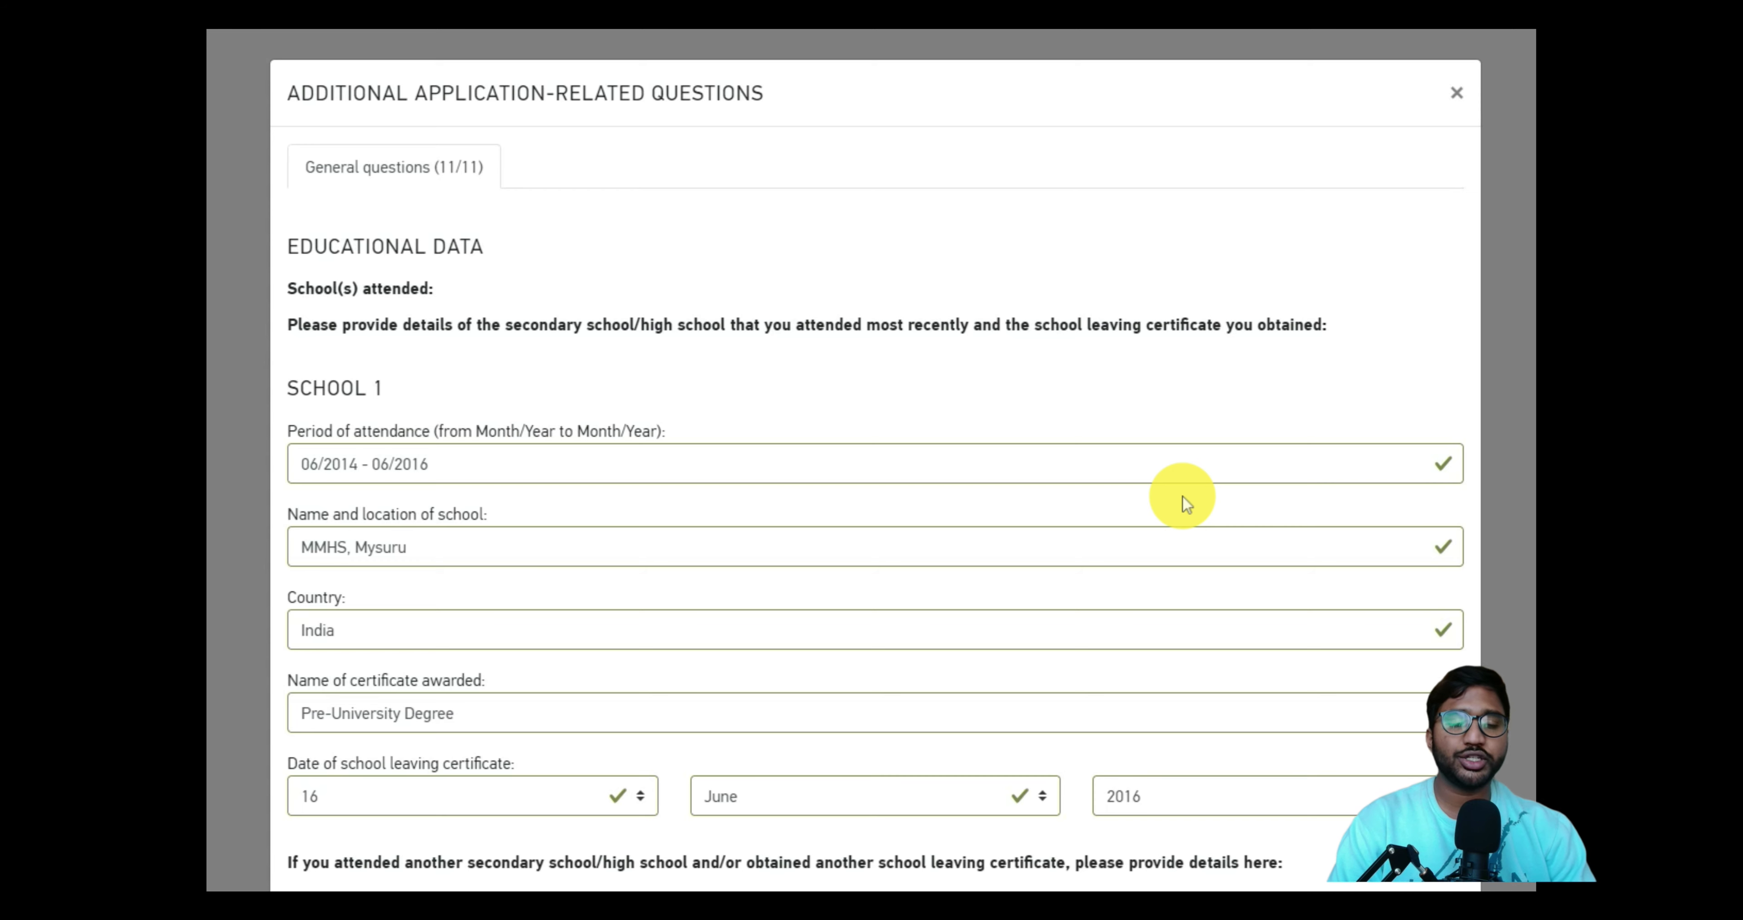
- Review the School 1 section, including the instruction on the most recent secondary school and the school leaving certificate
{"action": "scroll", "coordinate": [1182, 496], "scroll_direction": "down", "scroll_amount": 2}
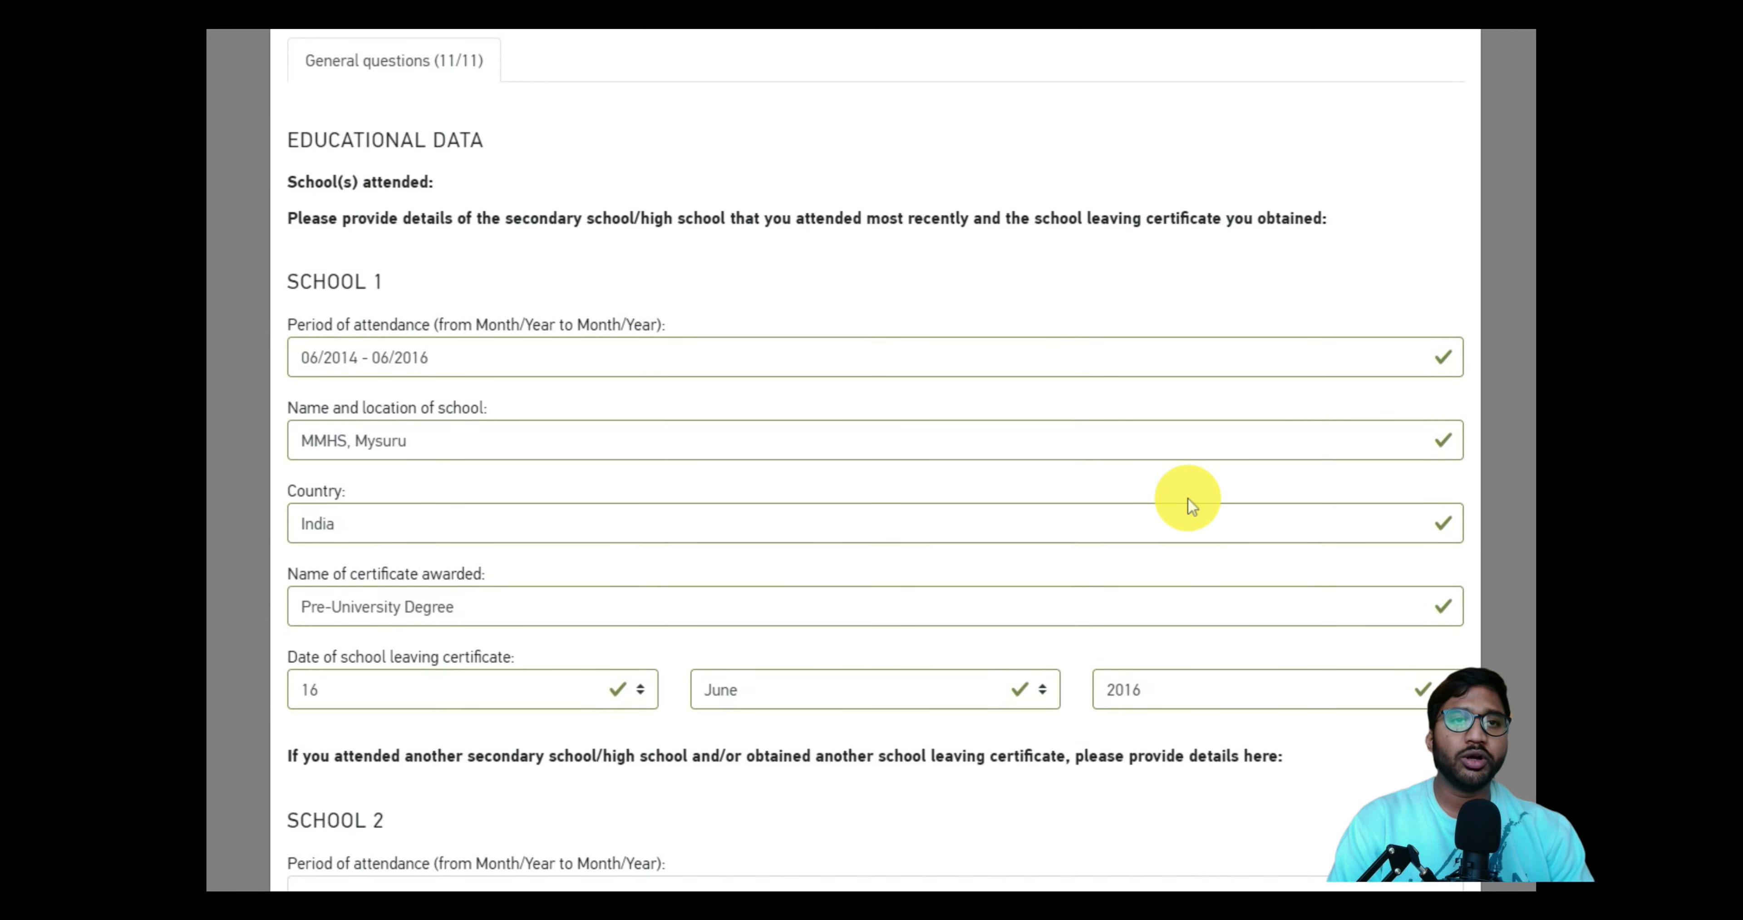
{"action": "scroll", "coordinate": [1189, 492], "scroll_direction": "down", "scroll_amount": 2}
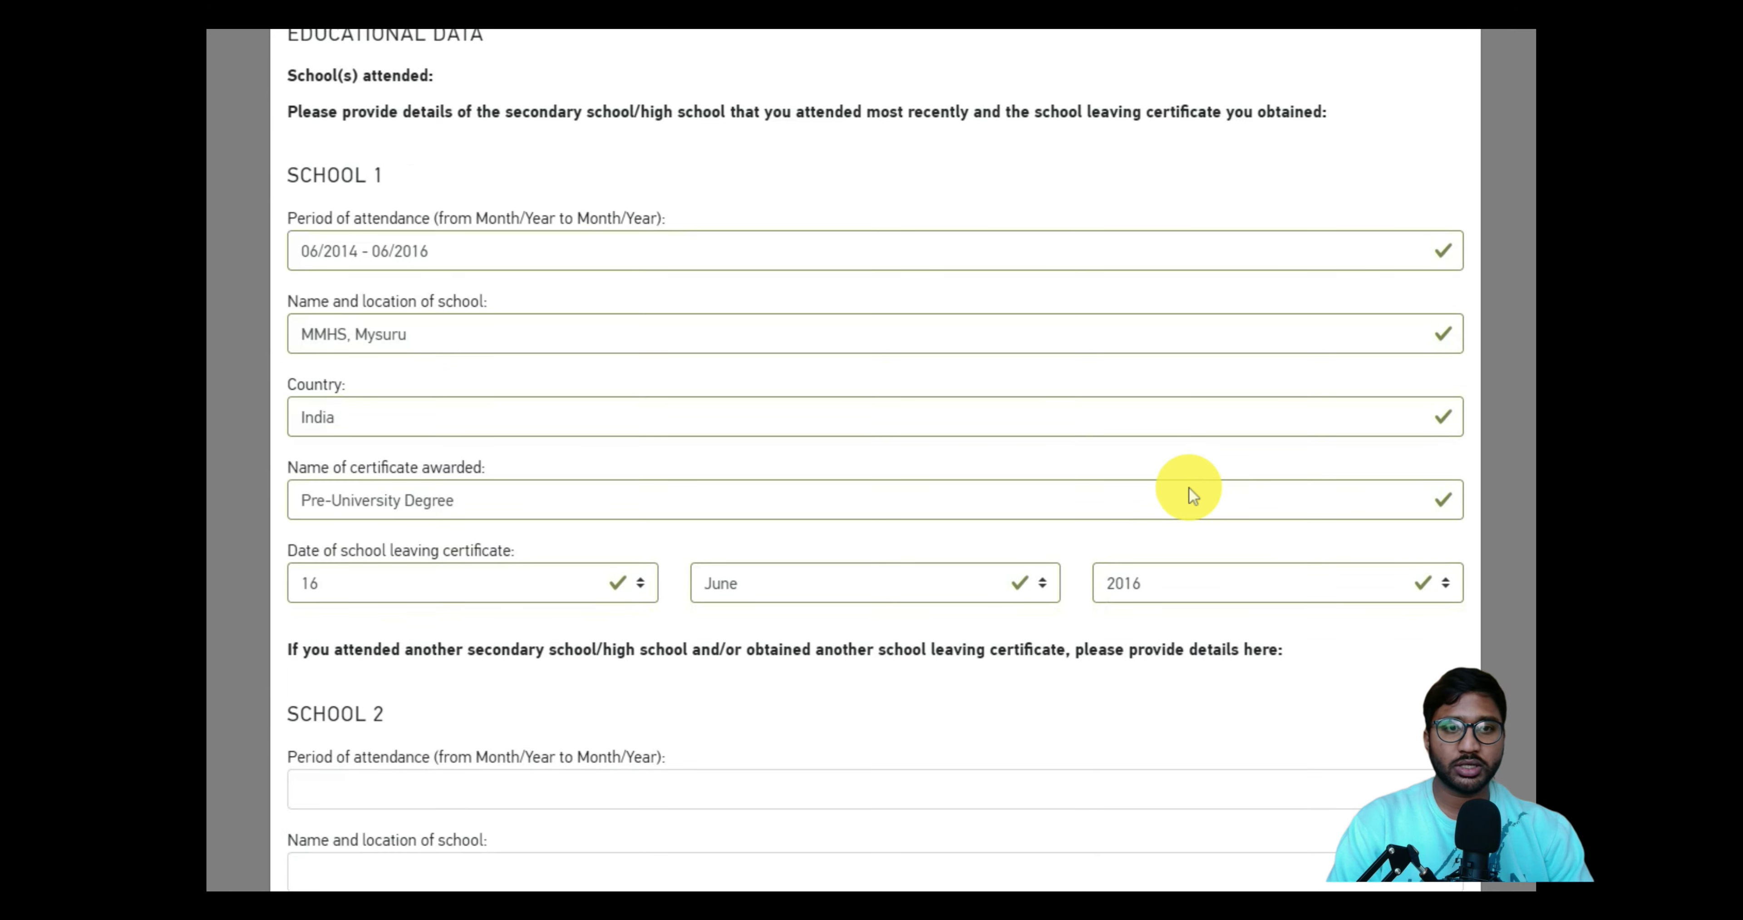
{"action": "scroll", "coordinate": [1180, 466], "scroll_direction": "up", "scroll_amount": 2}
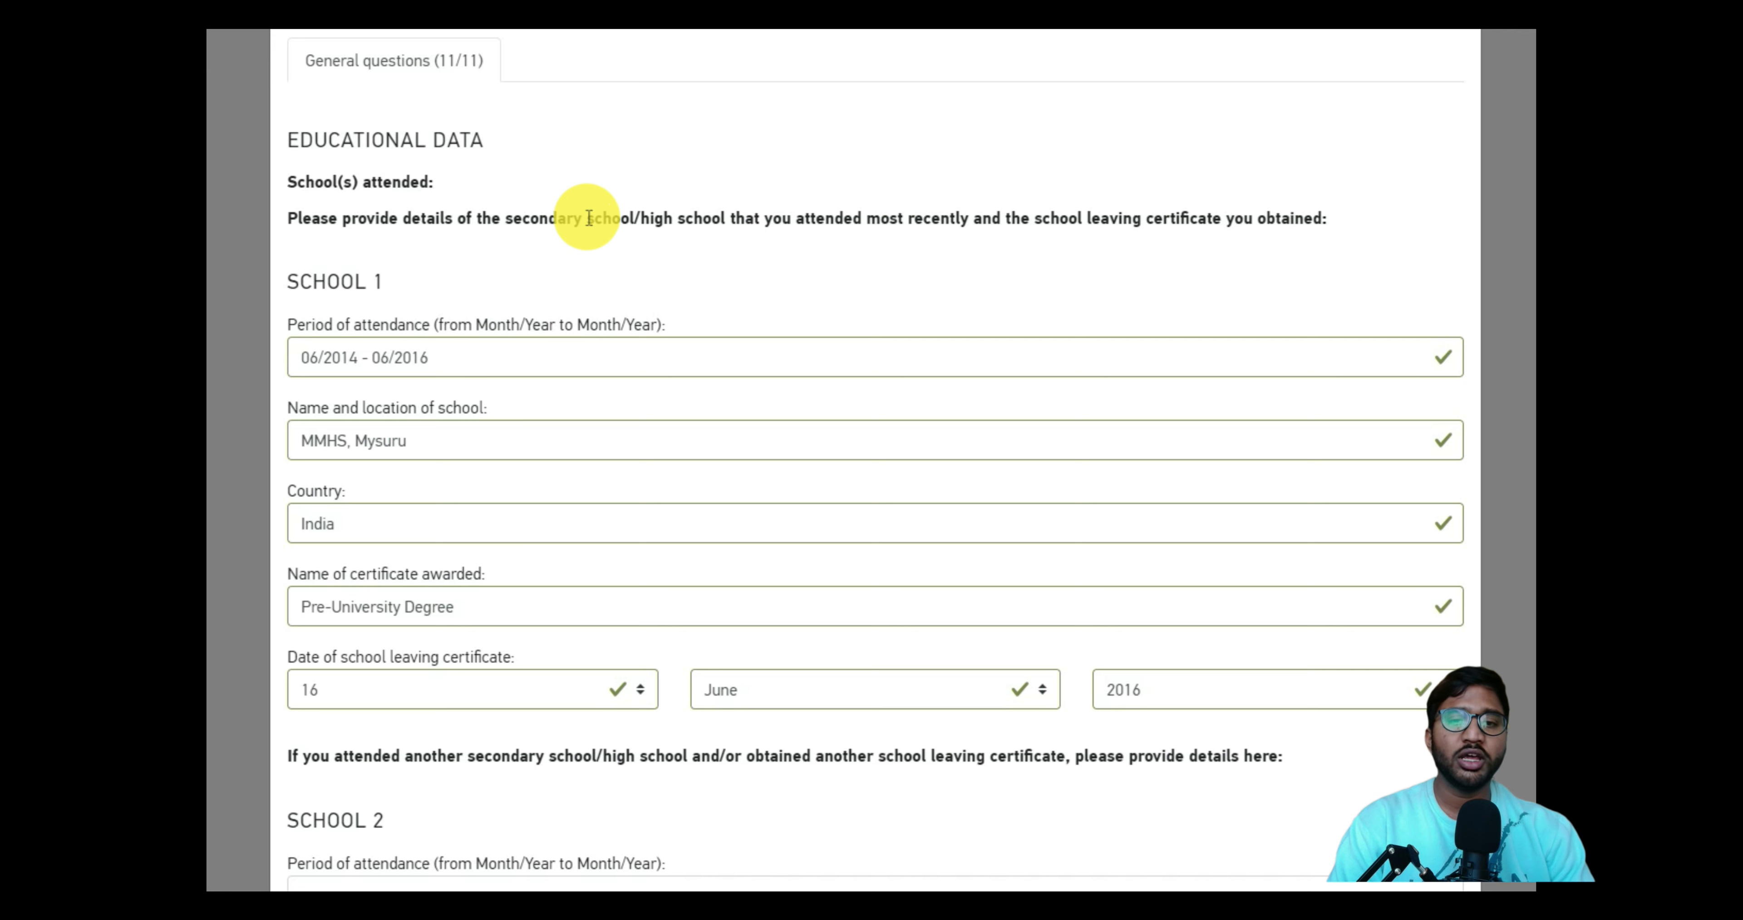
{"action": "left_click_drag", "start_coordinate": [589, 226], "coordinate": [717, 220]}
{"action": "left_click", "coordinate": [729, 257]}
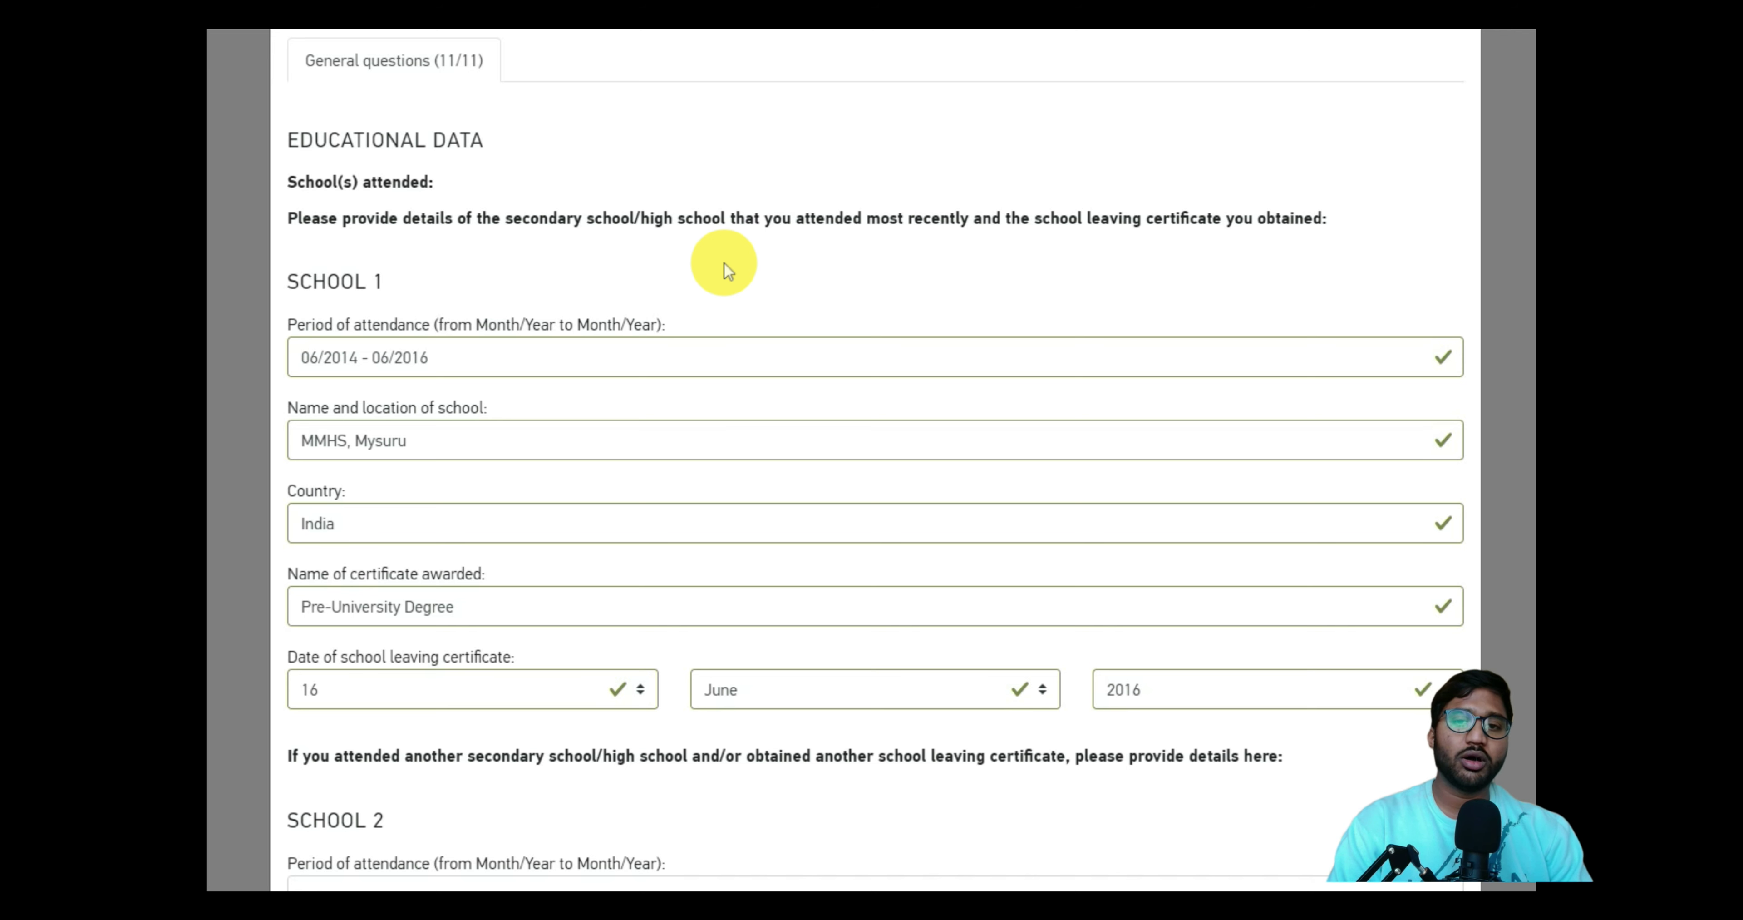
{"action": "left_click_drag", "start_coordinate": [1034, 218], "coordinate": [1228, 232]}
{"action": "left_click", "coordinate": [1209, 264]}
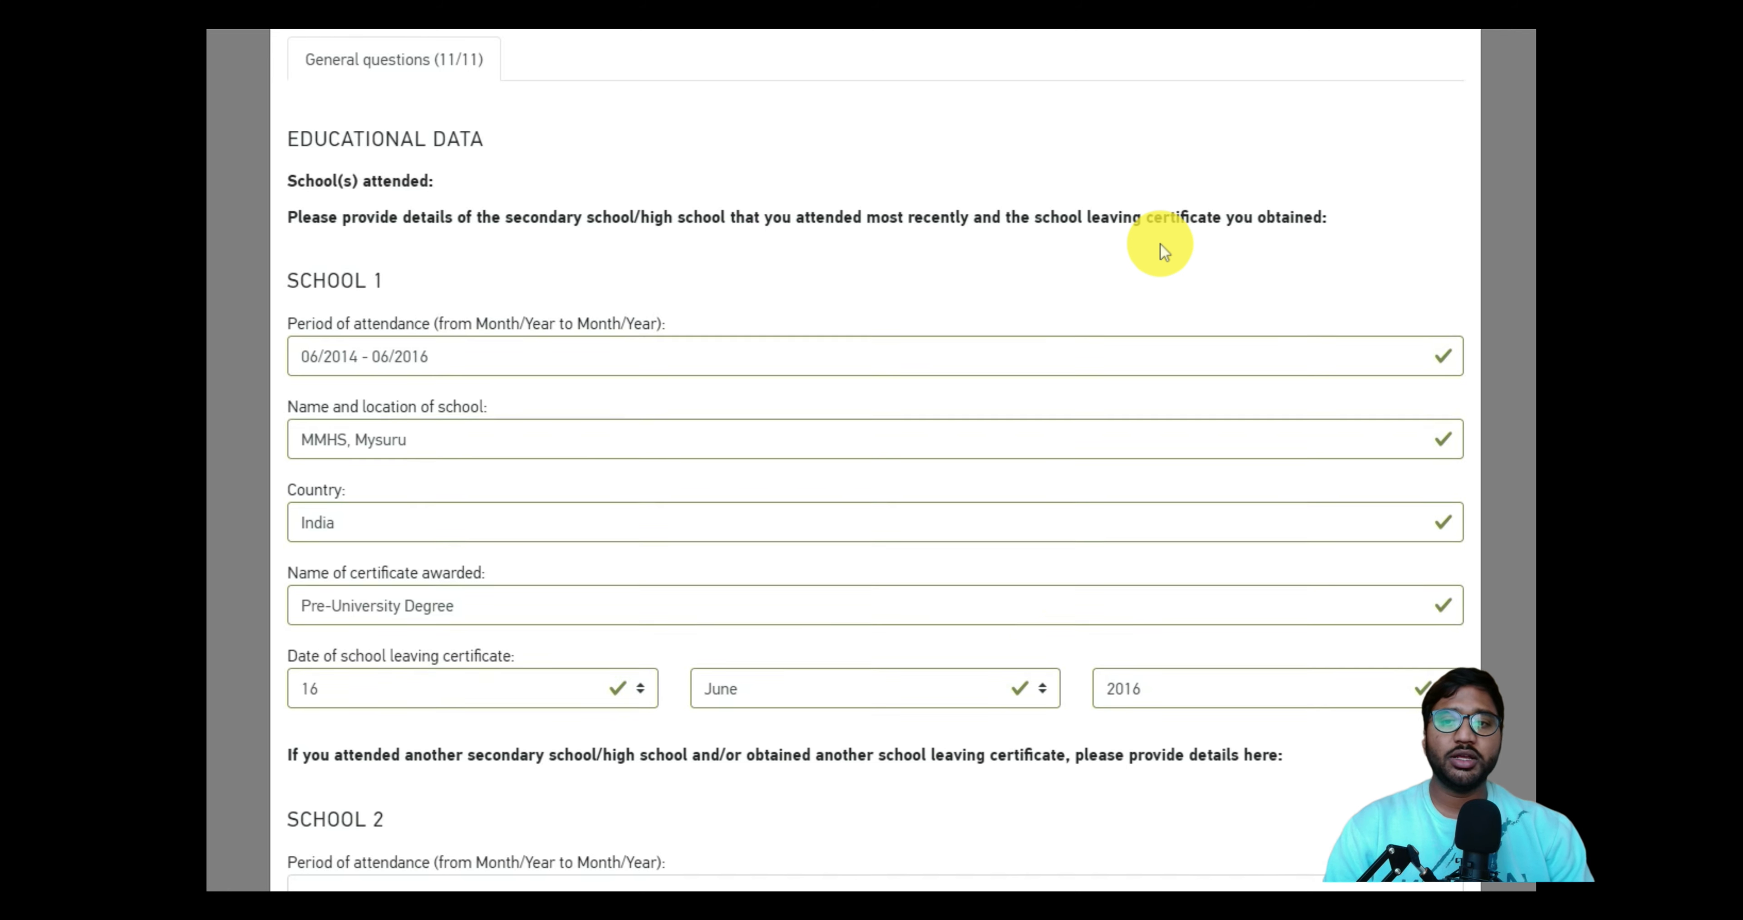
{"action": "scroll", "coordinate": [1150, 244], "scroll_direction": "down", "scroll_amount": 2}
{"action": "left_click_drag", "start_coordinate": [392, 175], "coordinate": [311, 171]}
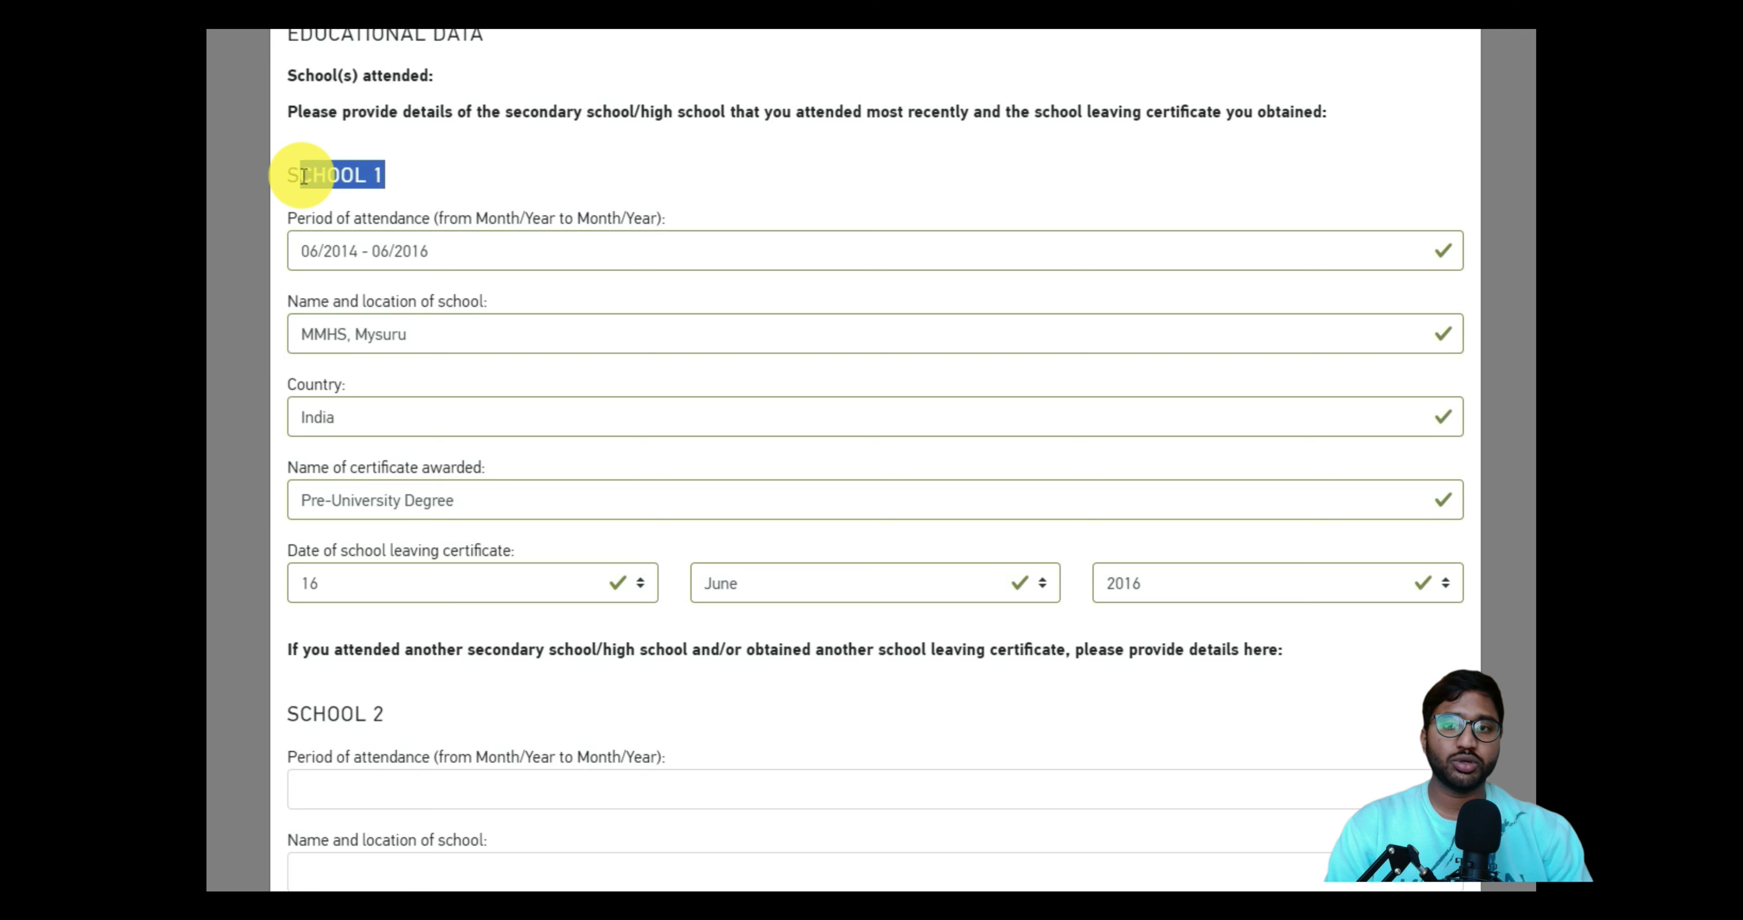
{"action": "mouse_move", "coordinate": [432, 704]}
{"action": "left_mouse_down"}
{"action": "mouse_move", "coordinate": [342, 708]}
{"action": "mouse_move", "coordinate": [401, 709]}
{"action": "left_mouse_up"}
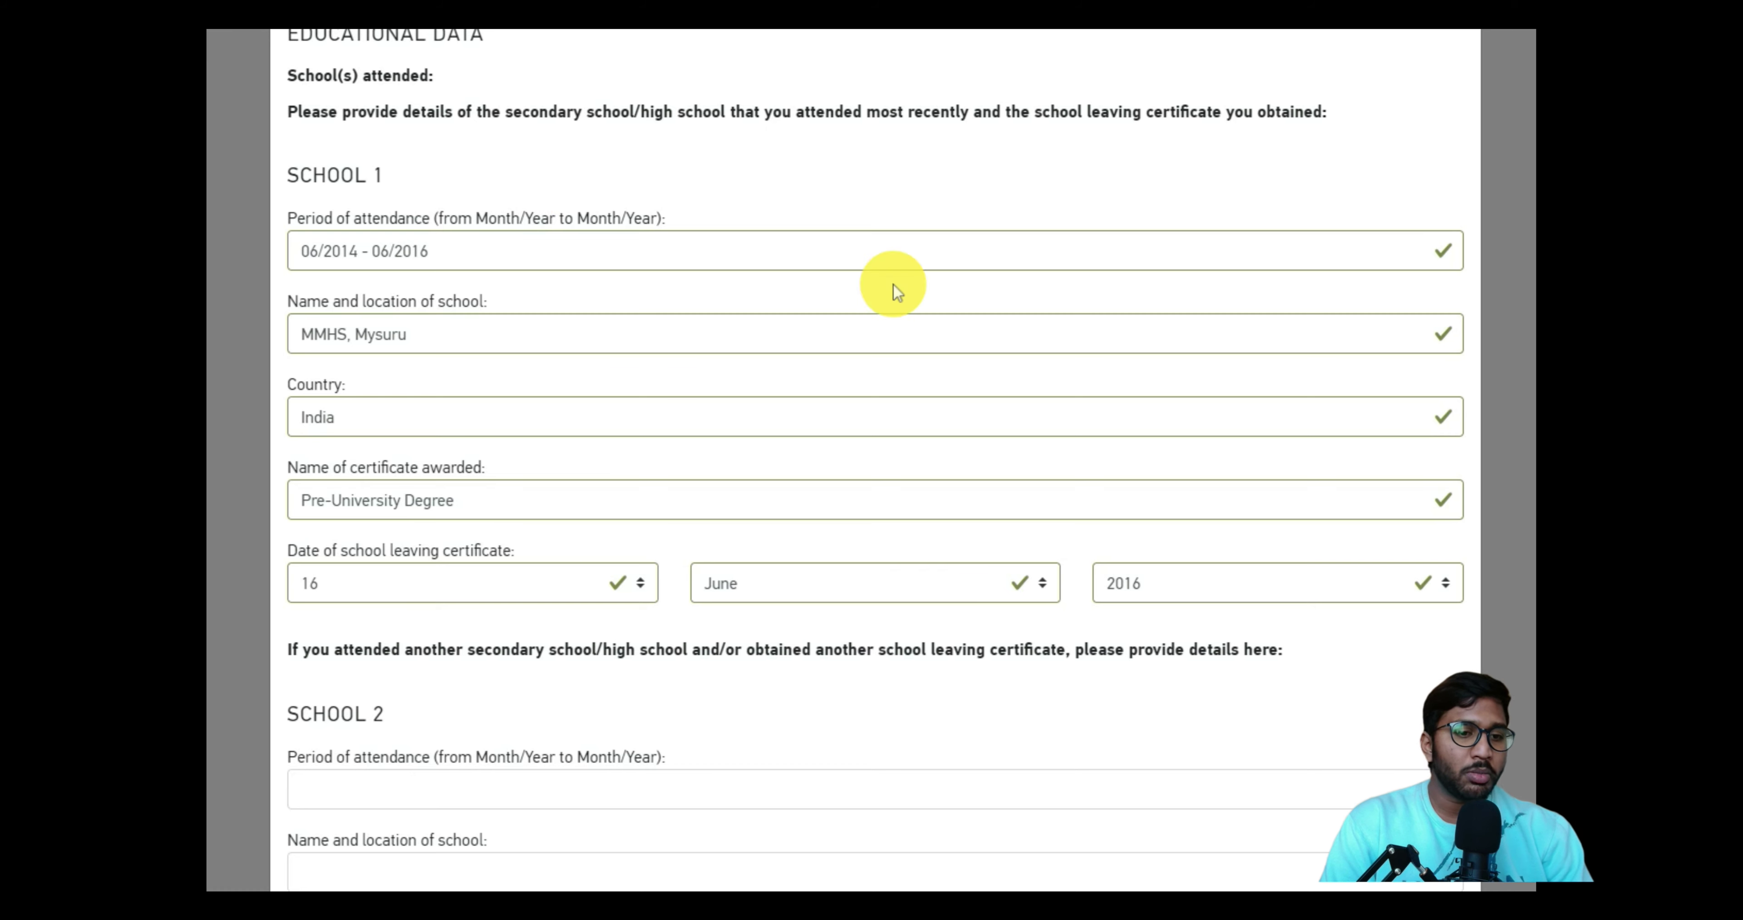
- Compare the School 1 entries with the School 2 fields for a further secondary school or leaving certificate
{"action": "scroll", "coordinate": [920, 401], "scroll_direction": "down", "scroll_amount": 2}
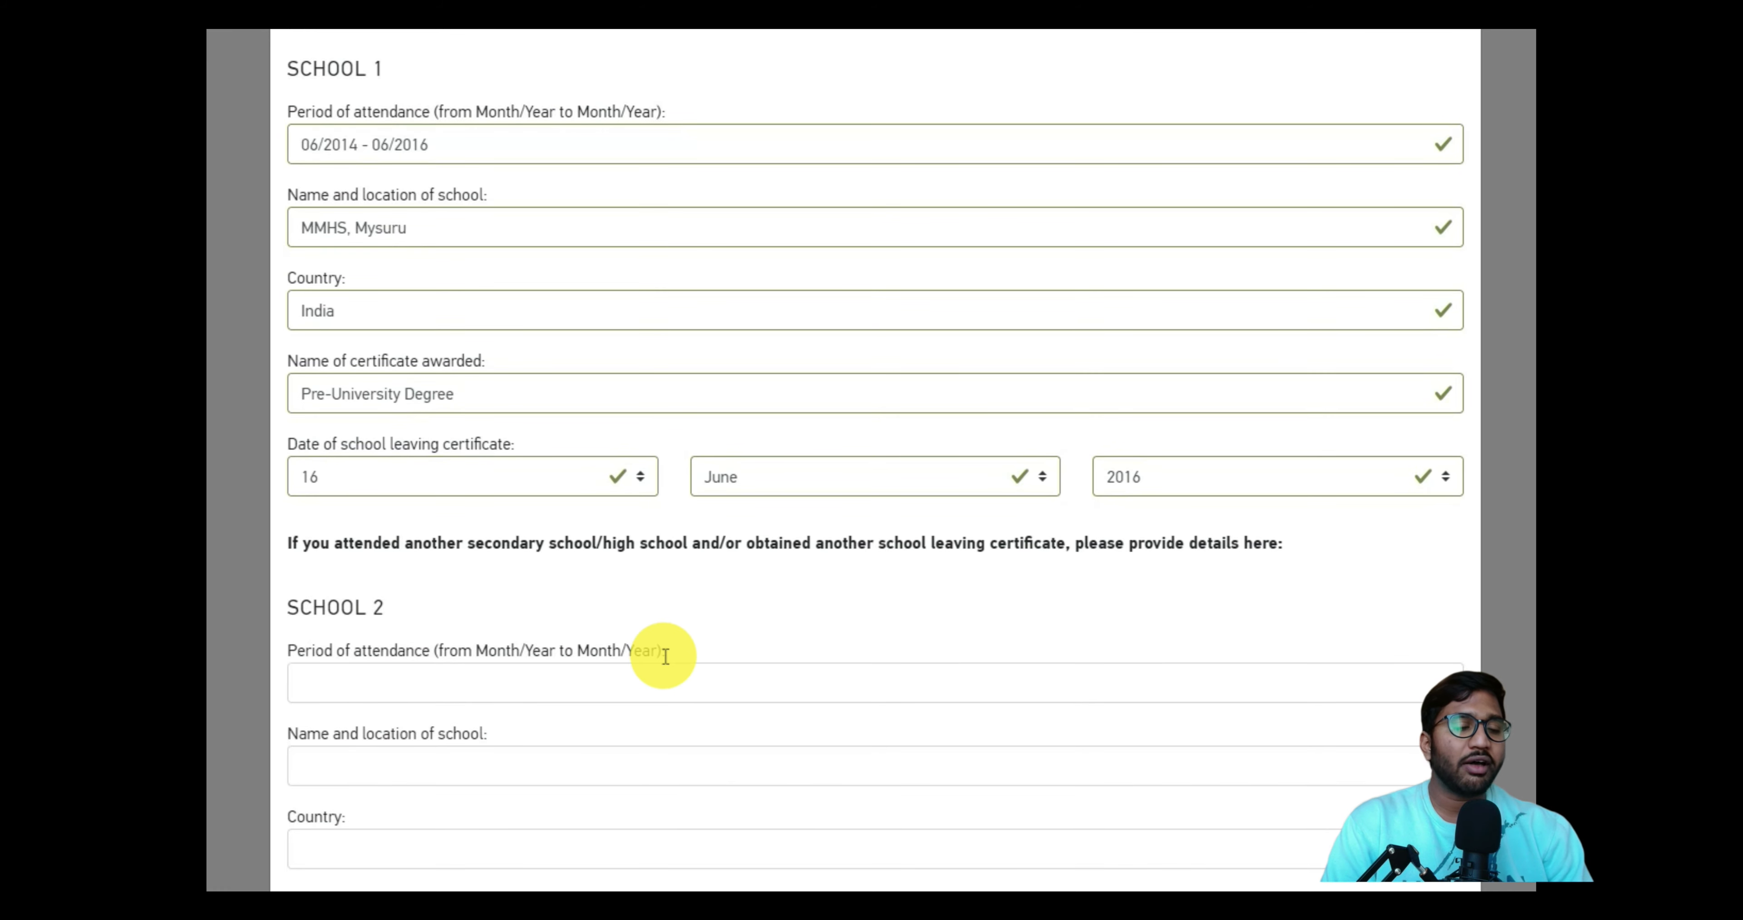
{"action": "scroll", "coordinate": [663, 655], "scroll_direction": "up", "scroll_amount": 3}
{"action": "scroll", "coordinate": [666, 656], "scroll_direction": "down", "scroll_amount": 2}
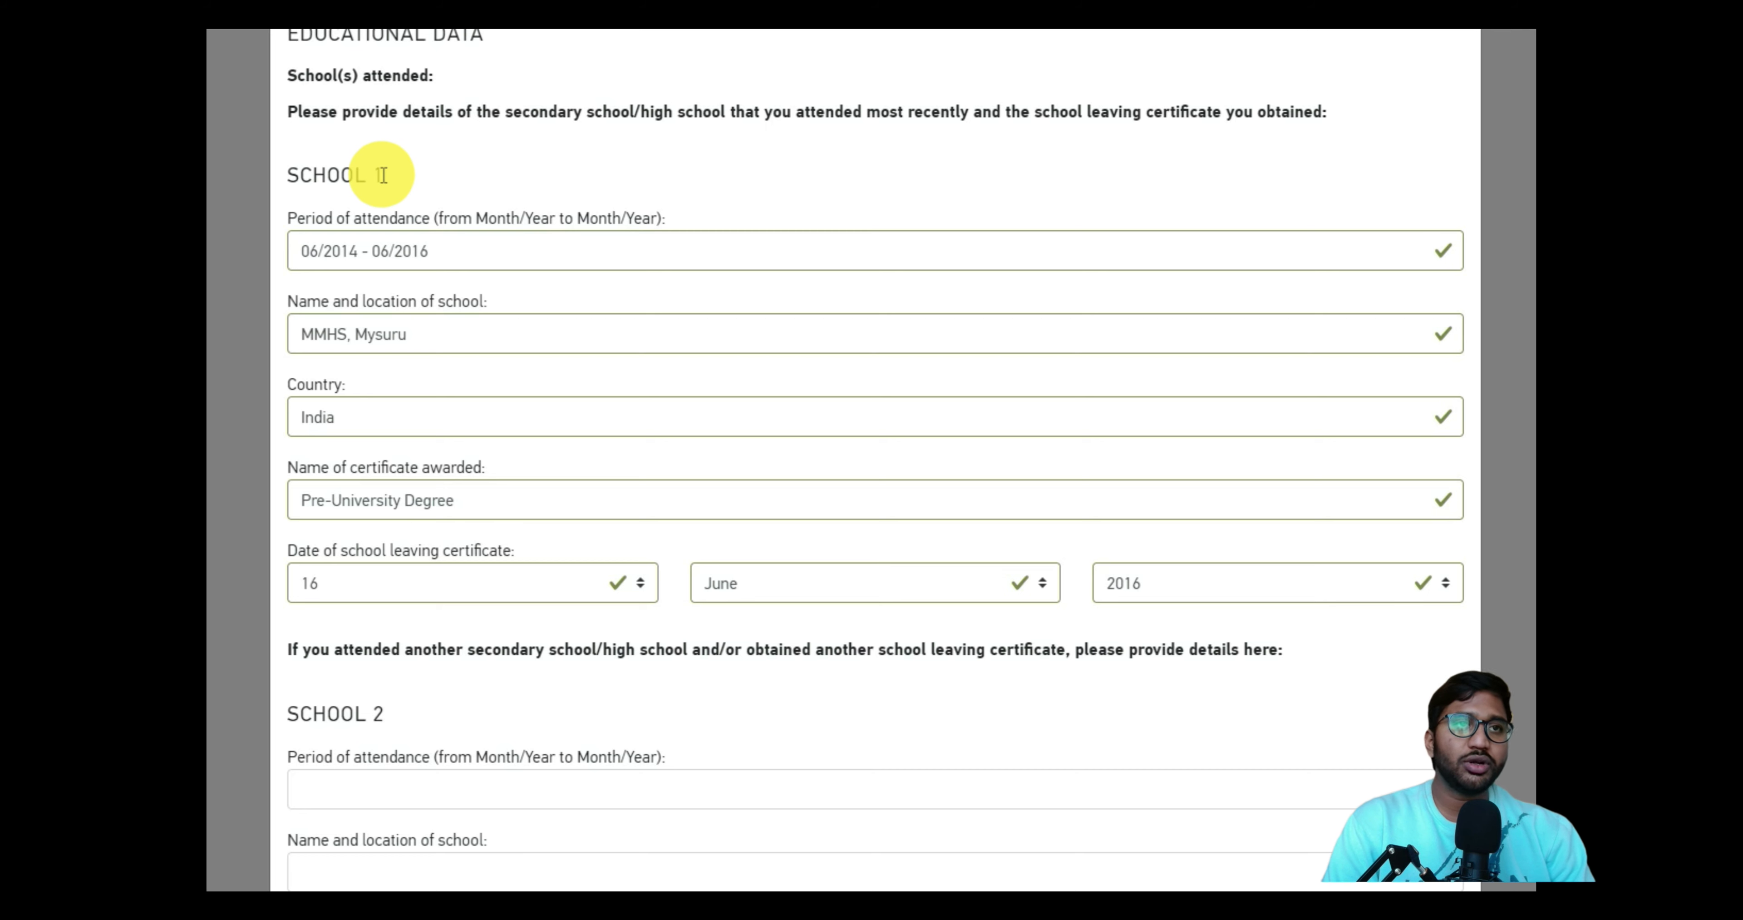
{"action": "scroll", "coordinate": [474, 327], "scroll_direction": "down", "scroll_amount": 2}
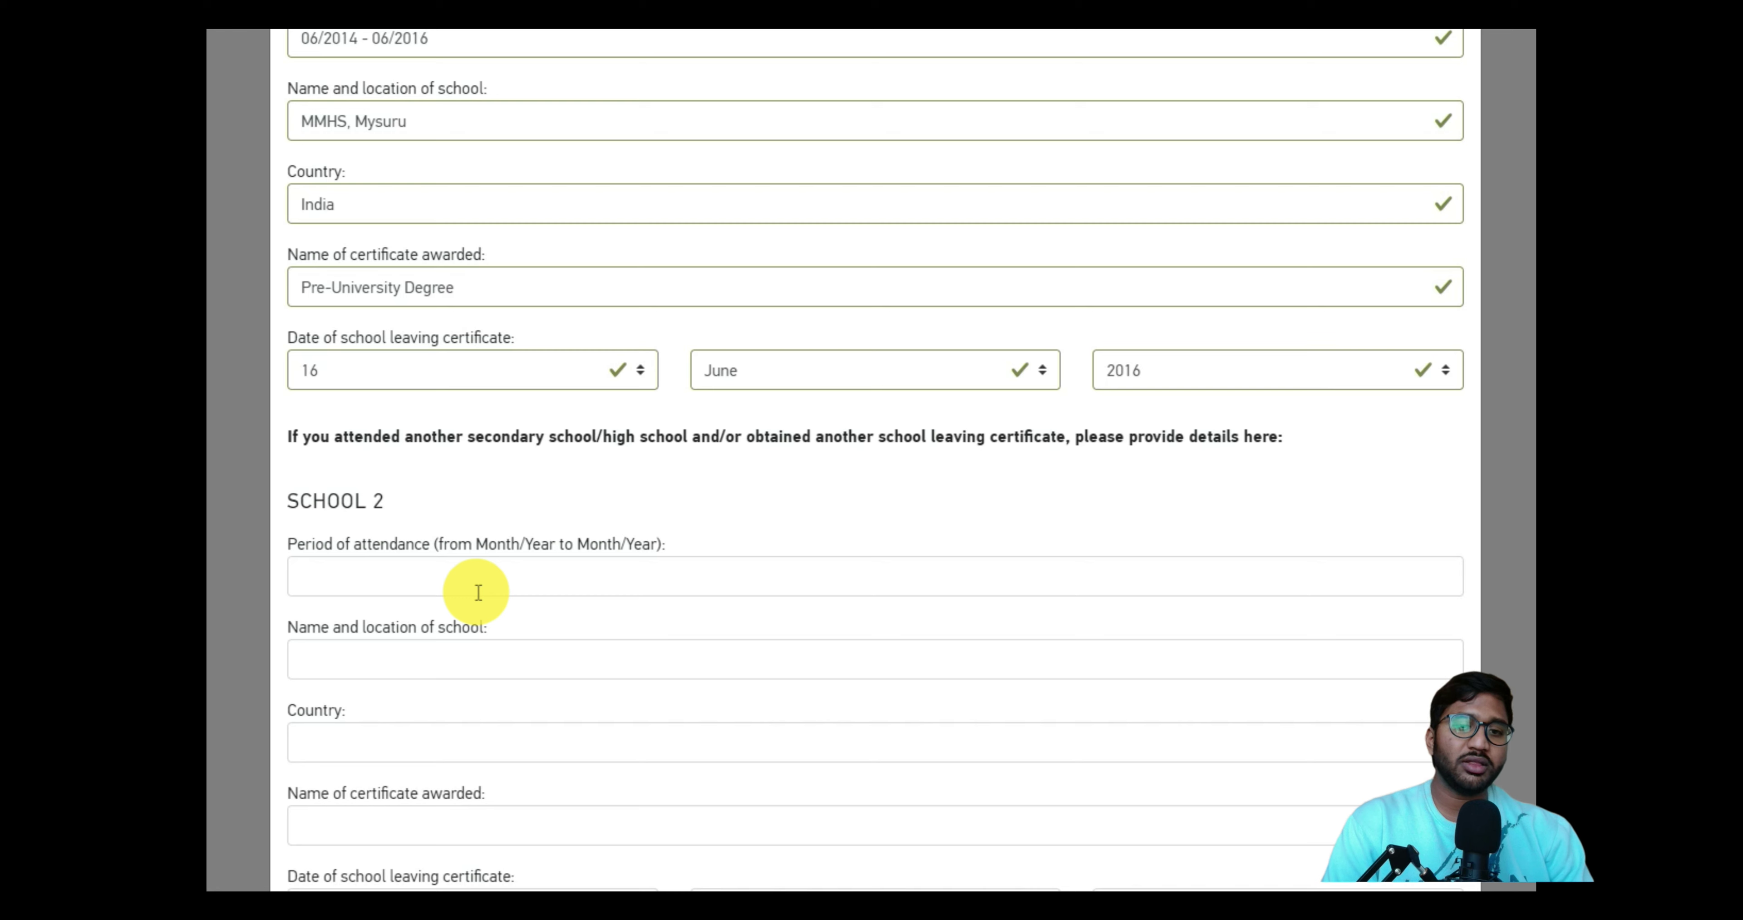
{"action": "scroll", "coordinate": [515, 567], "scroll_direction": "up", "scroll_amount": 2}
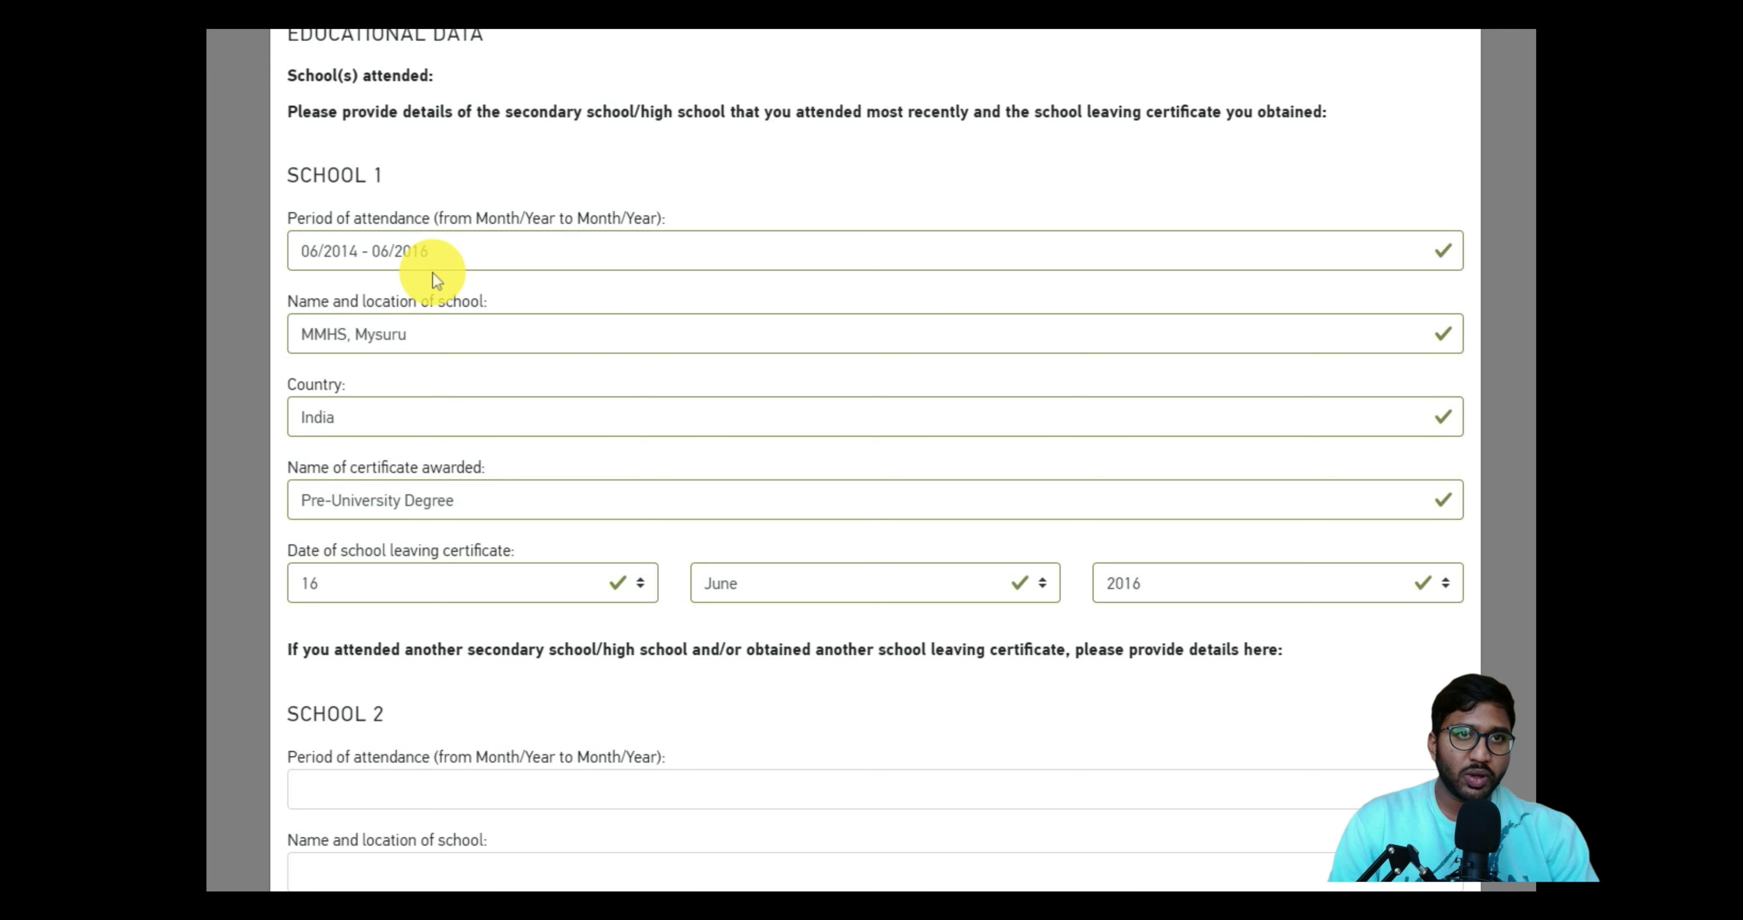
{"action": "scroll", "coordinate": [286, 222], "scroll_direction": "down", "scroll_amount": 2}
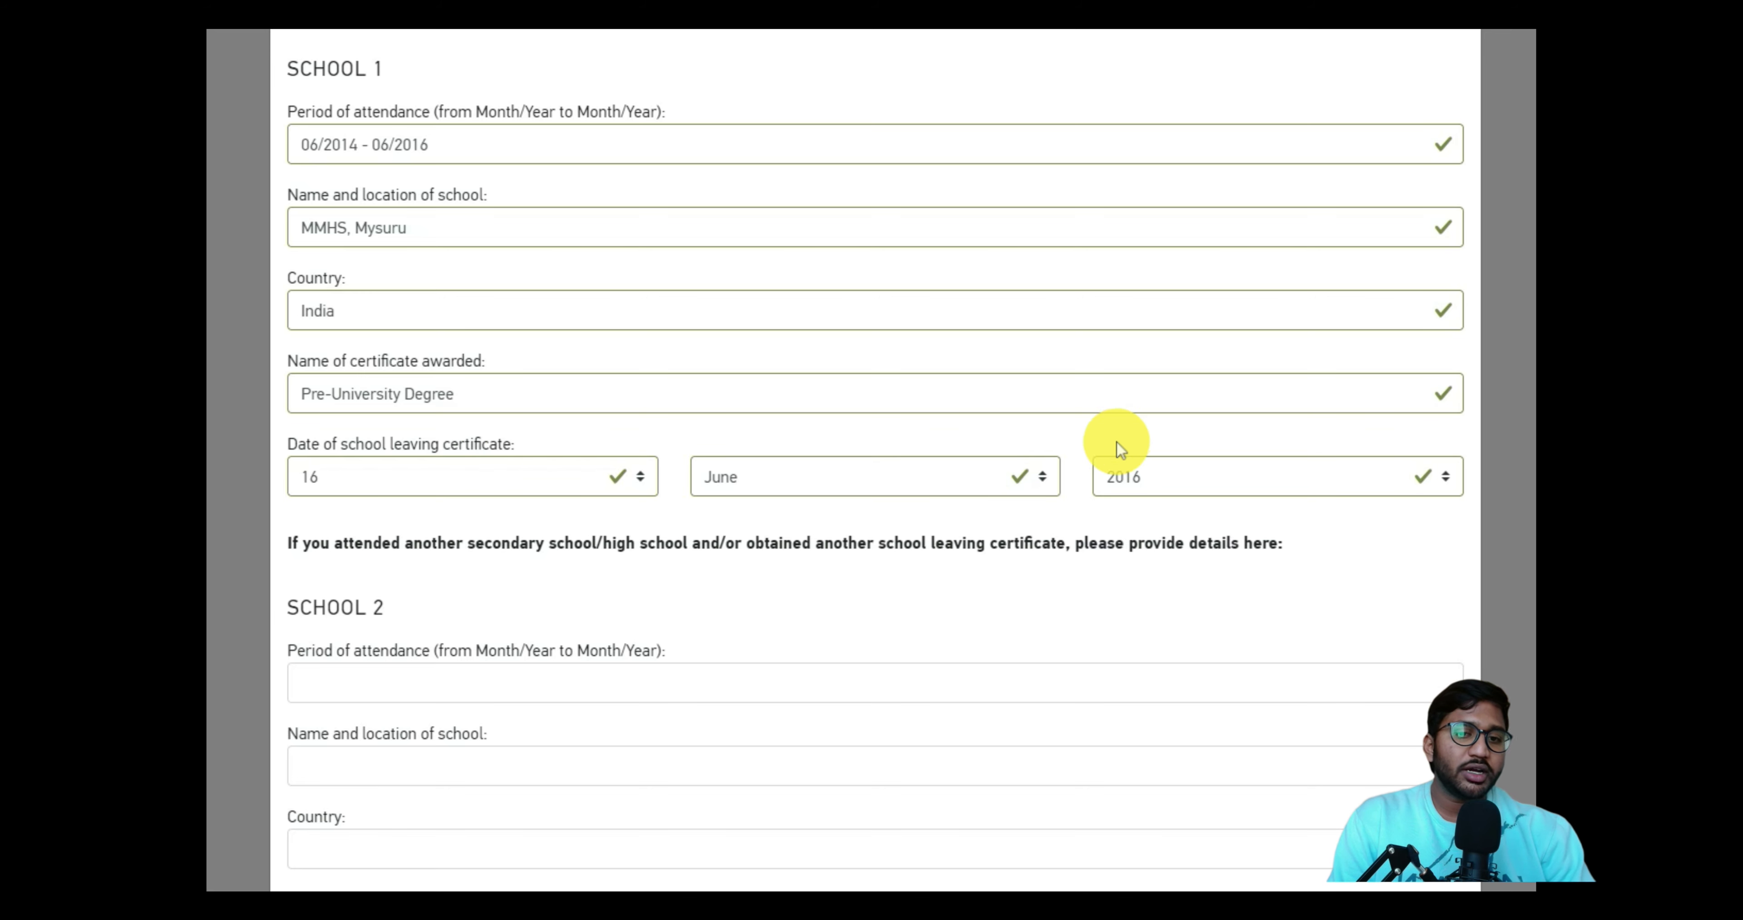
{"action": "scroll", "coordinate": [1414, 516], "scroll_direction": "down", "scroll_amount": 2}
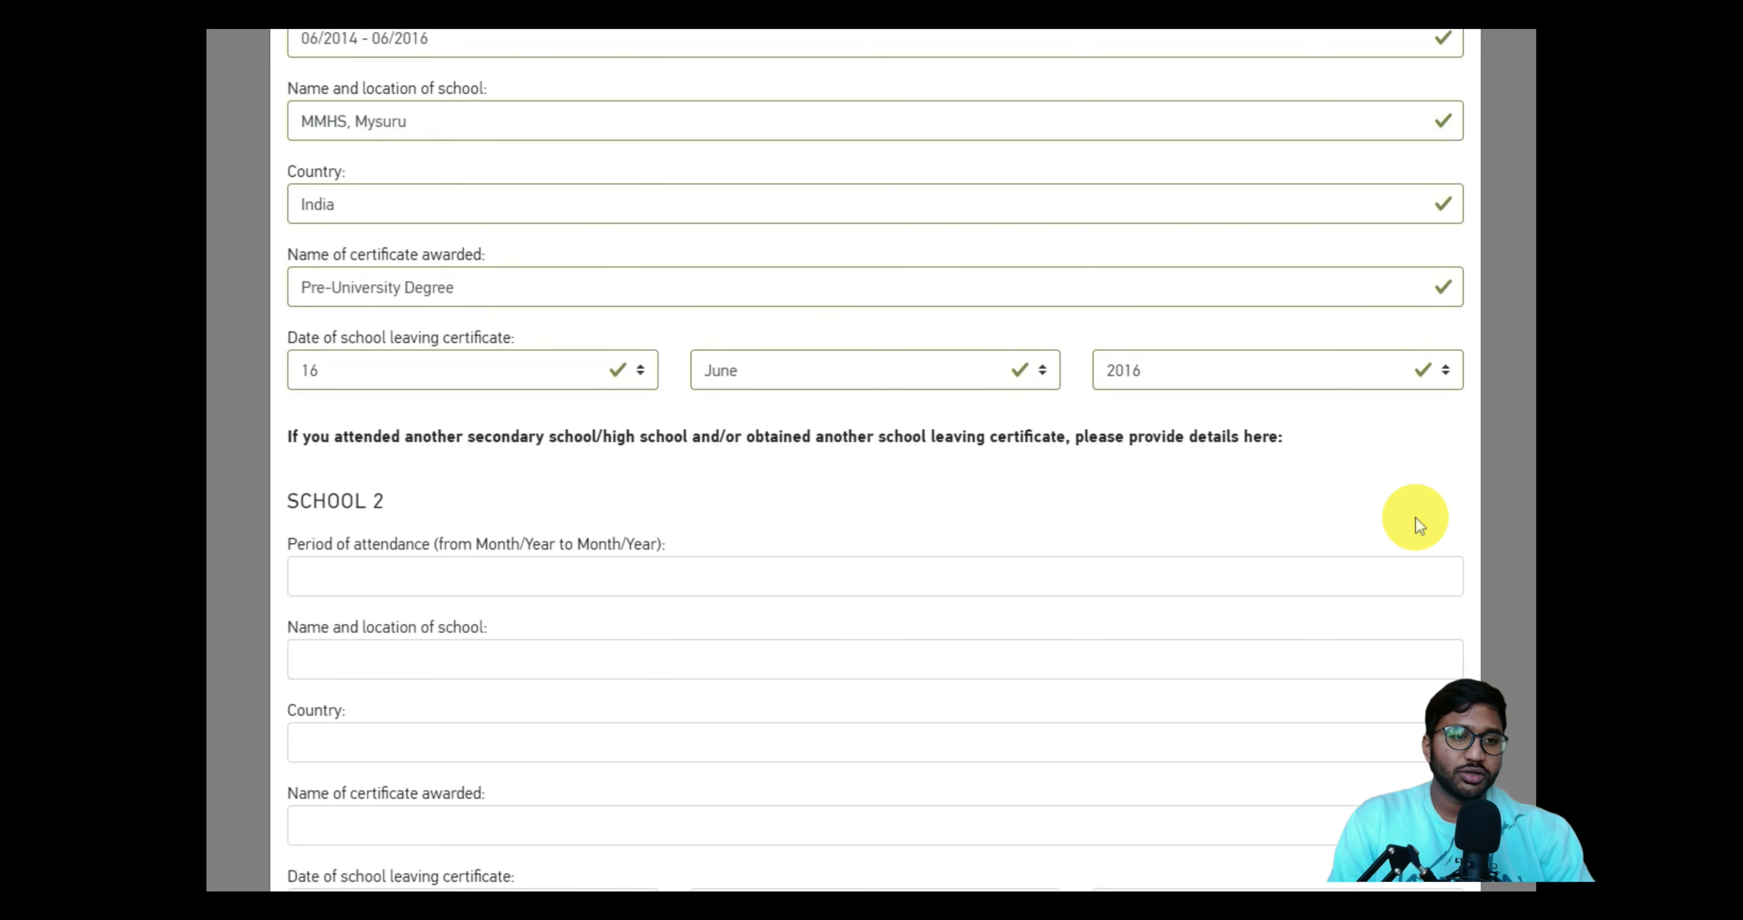
{"action": "scroll", "coordinate": [1393, 516], "scroll_direction": "down", "scroll_amount": 4}
{"action": "scroll", "coordinate": [404, 392], "scroll_direction": "down", "scroll_amount": 1}
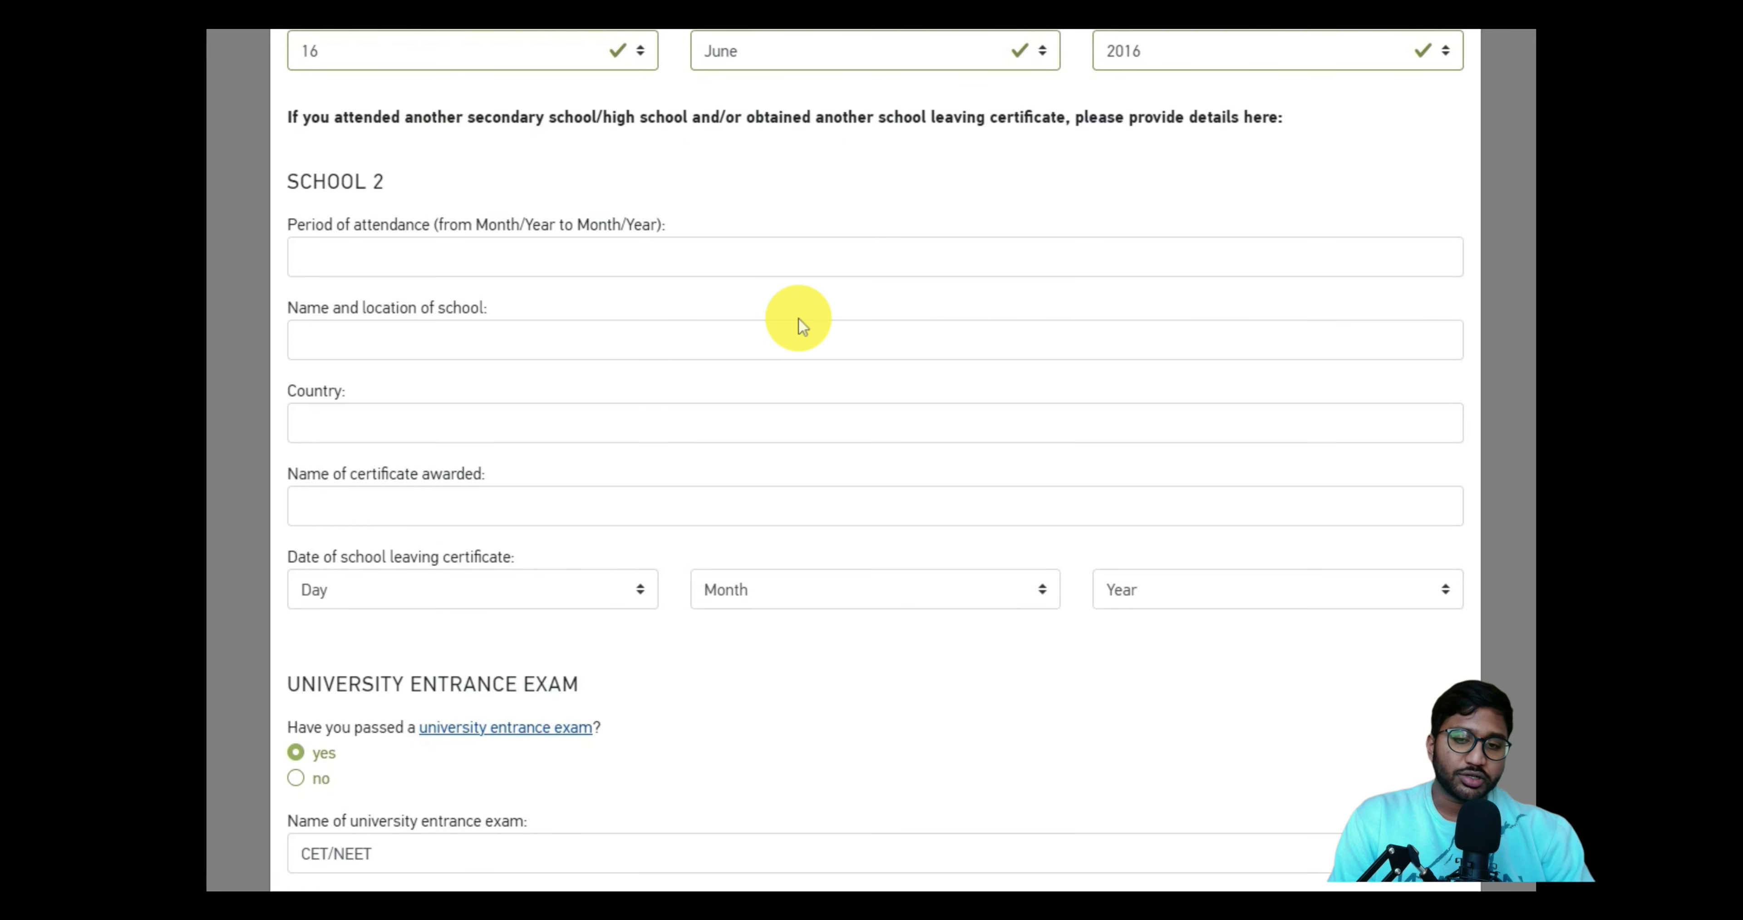
- Examine the university entrance exam section, checking the passed-exam answer, the exam name and the exam date
{"action": "scroll", "coordinate": [800, 324], "scroll_direction": "down", "scroll_amount": 5}
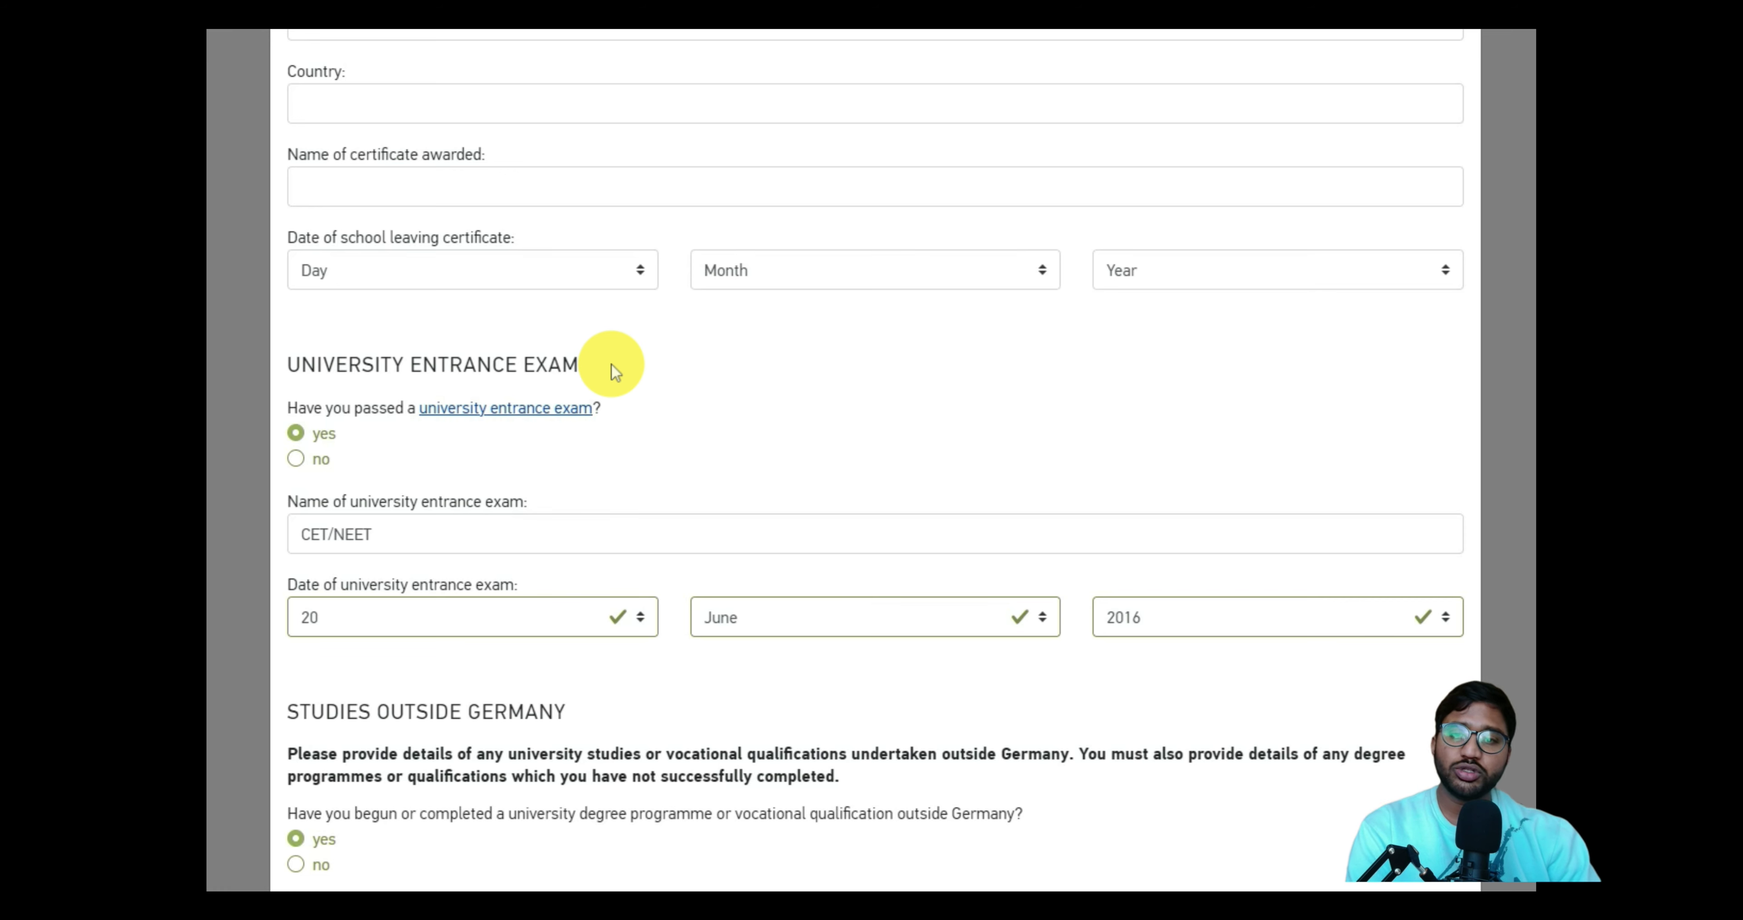
{"action": "scroll", "coordinate": [612, 364], "scroll_direction": "down", "scroll_amount": 2}
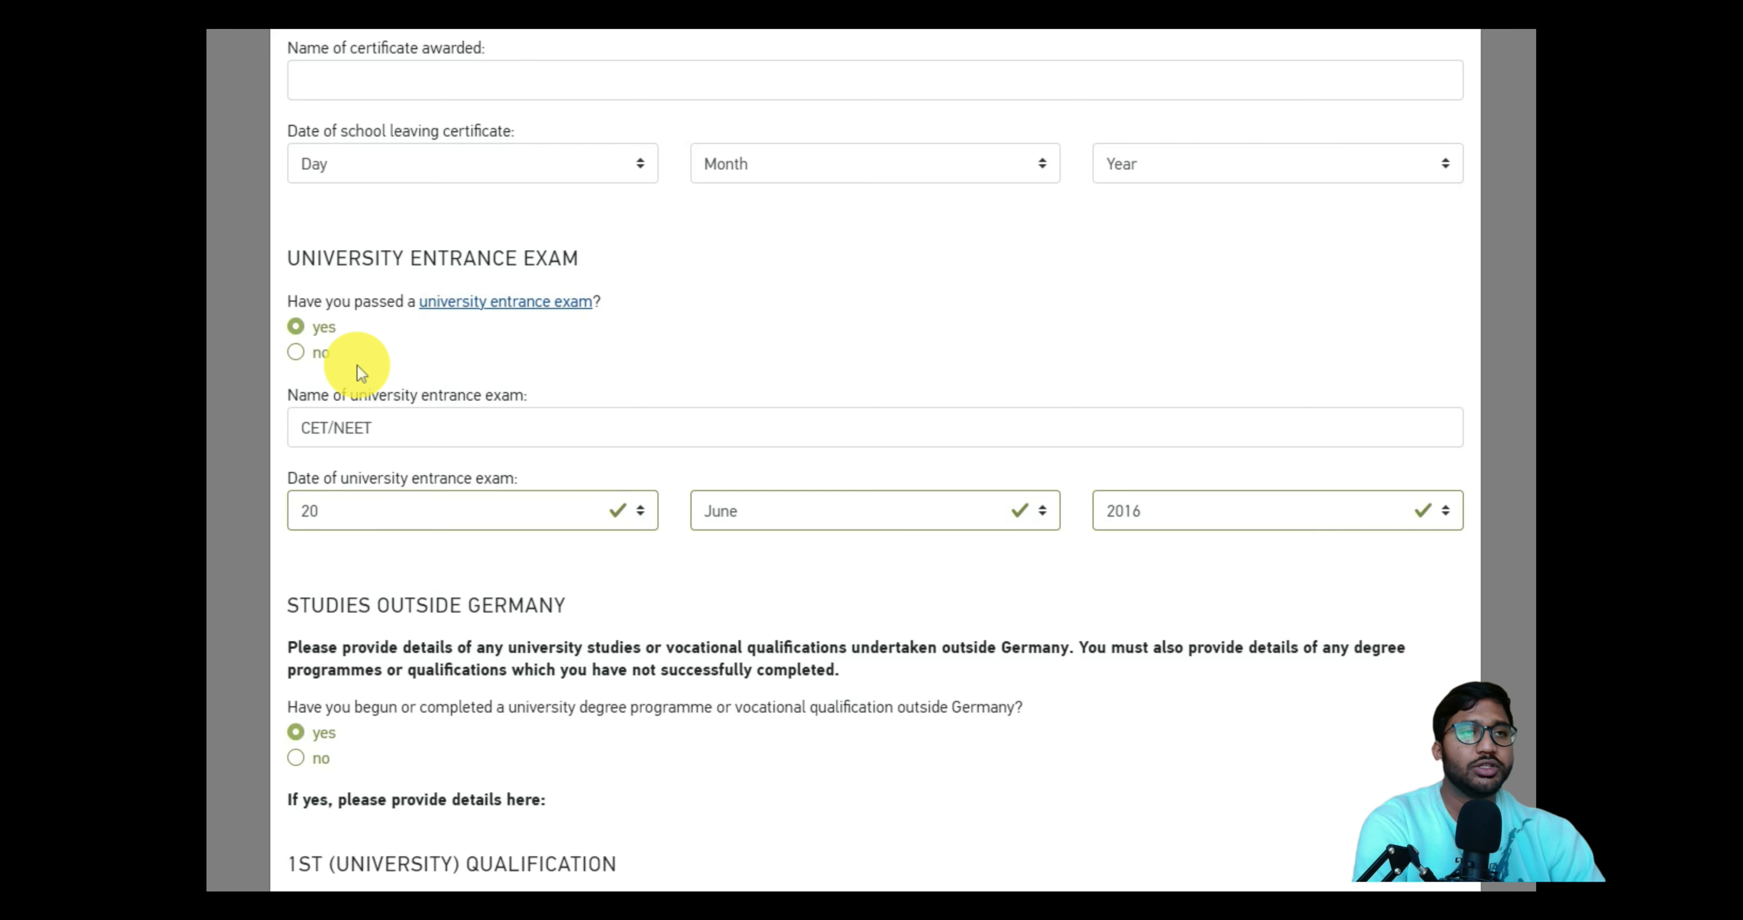
{"action": "scroll", "coordinate": [360, 371], "scroll_direction": "down", "scroll_amount": 3}
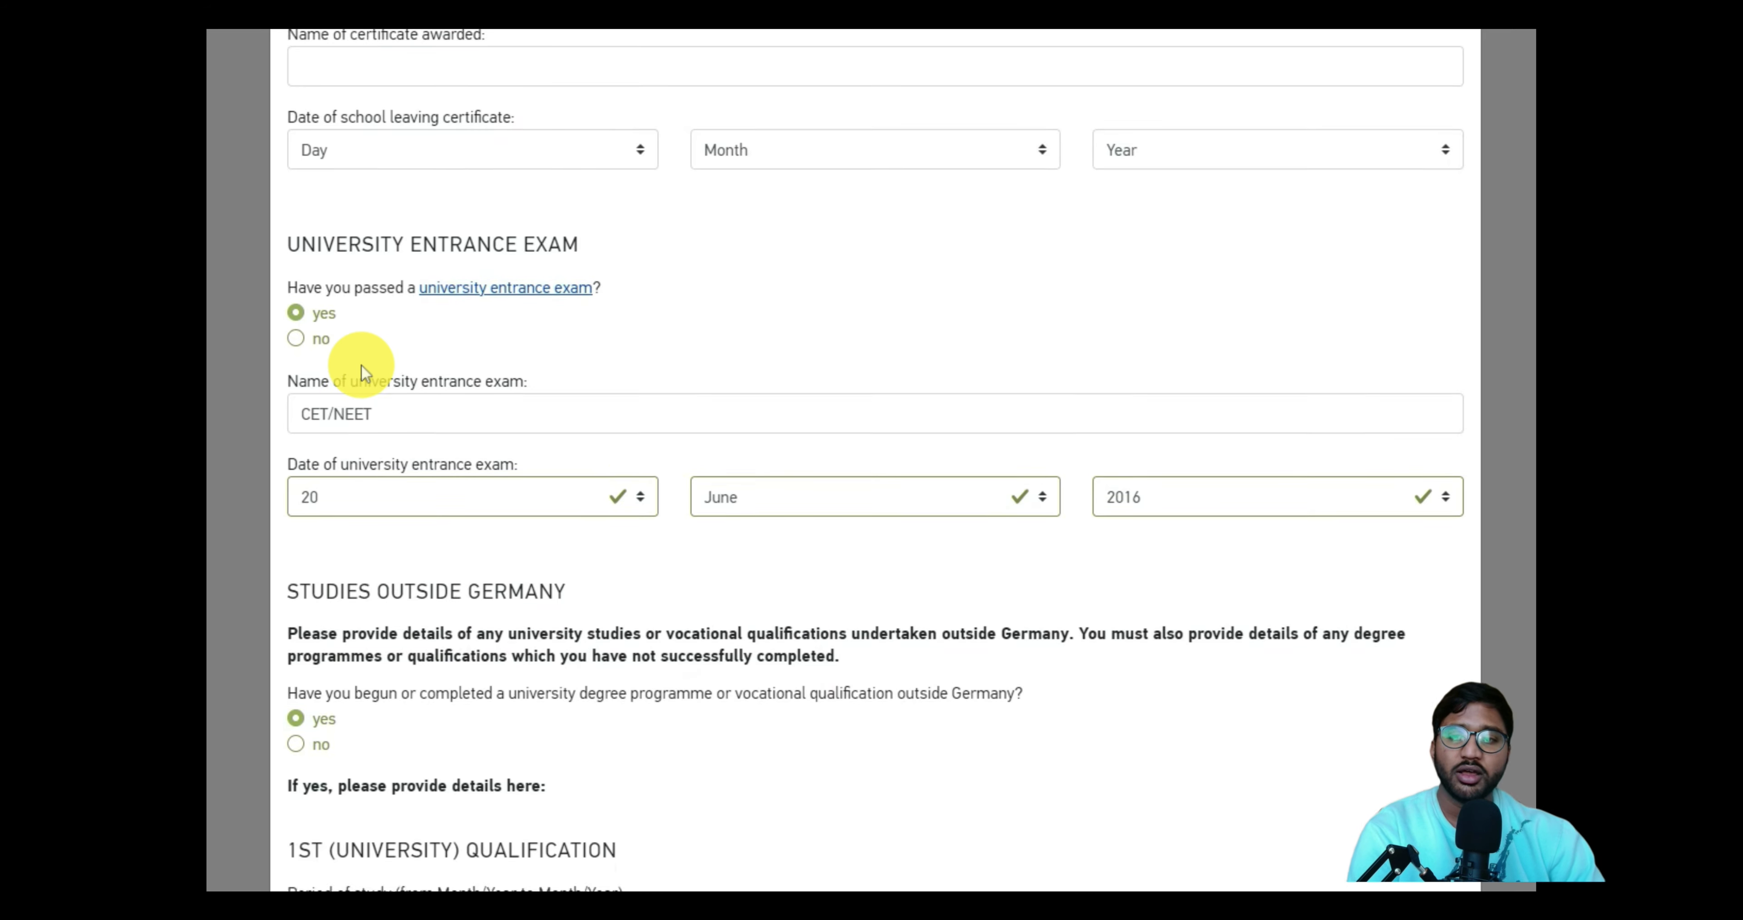
{"action": "left_click_drag", "start_coordinate": [291, 265], "coordinate": [476, 285]}
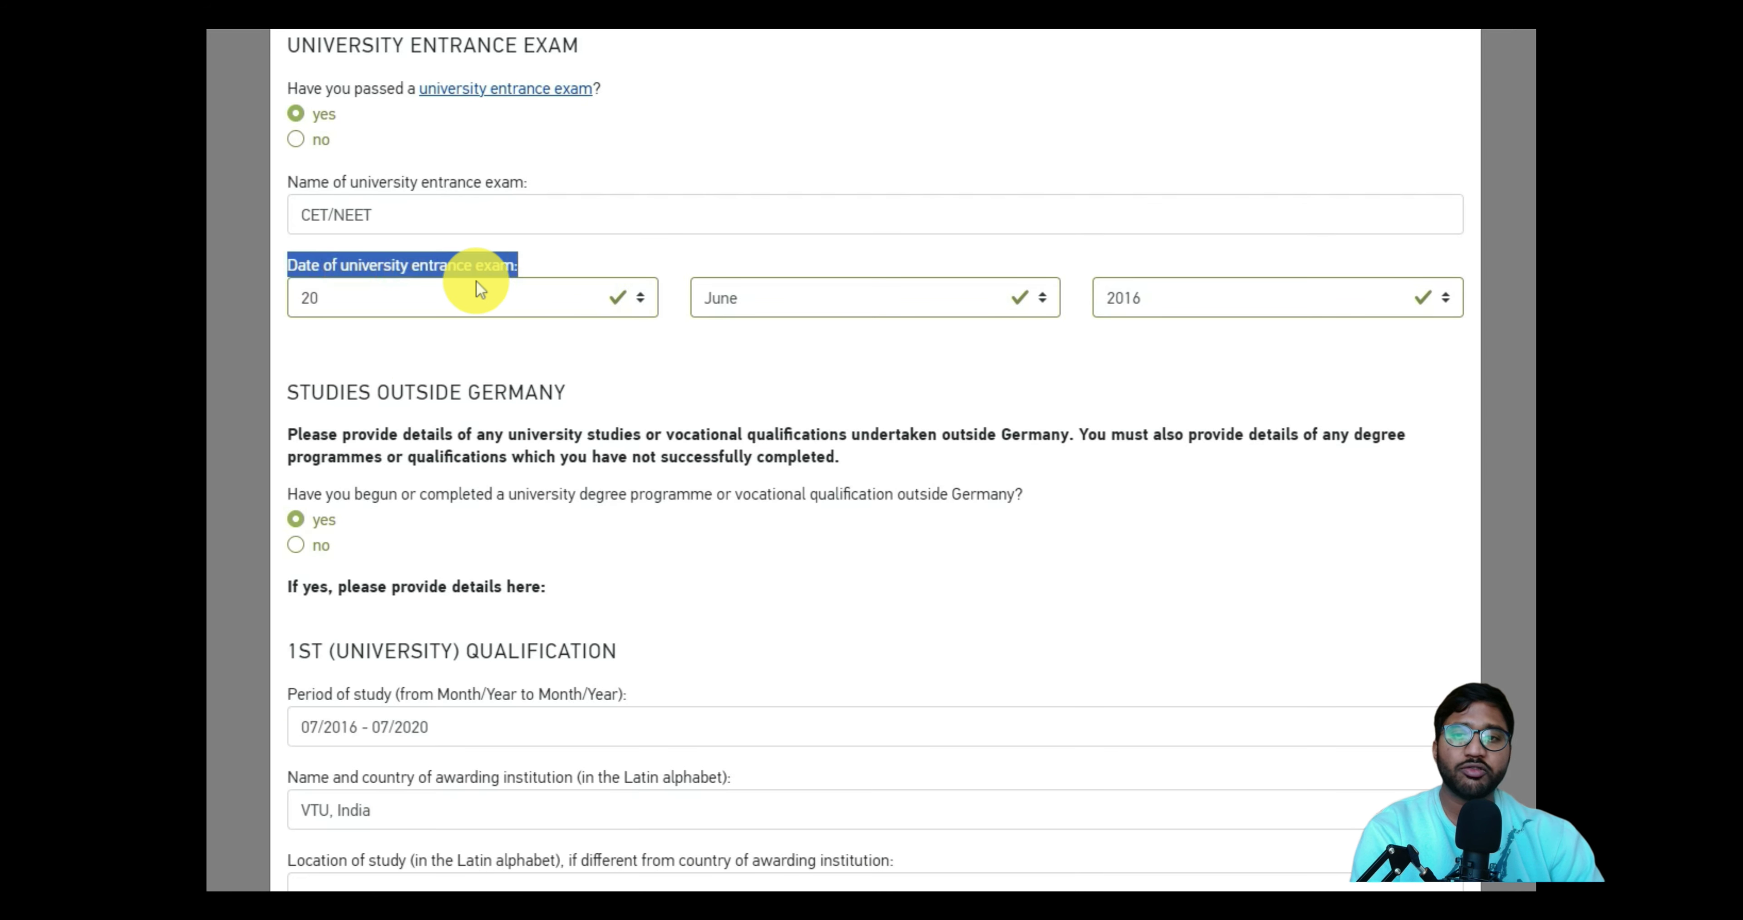
{"action": "left_click", "coordinate": [676, 362]}
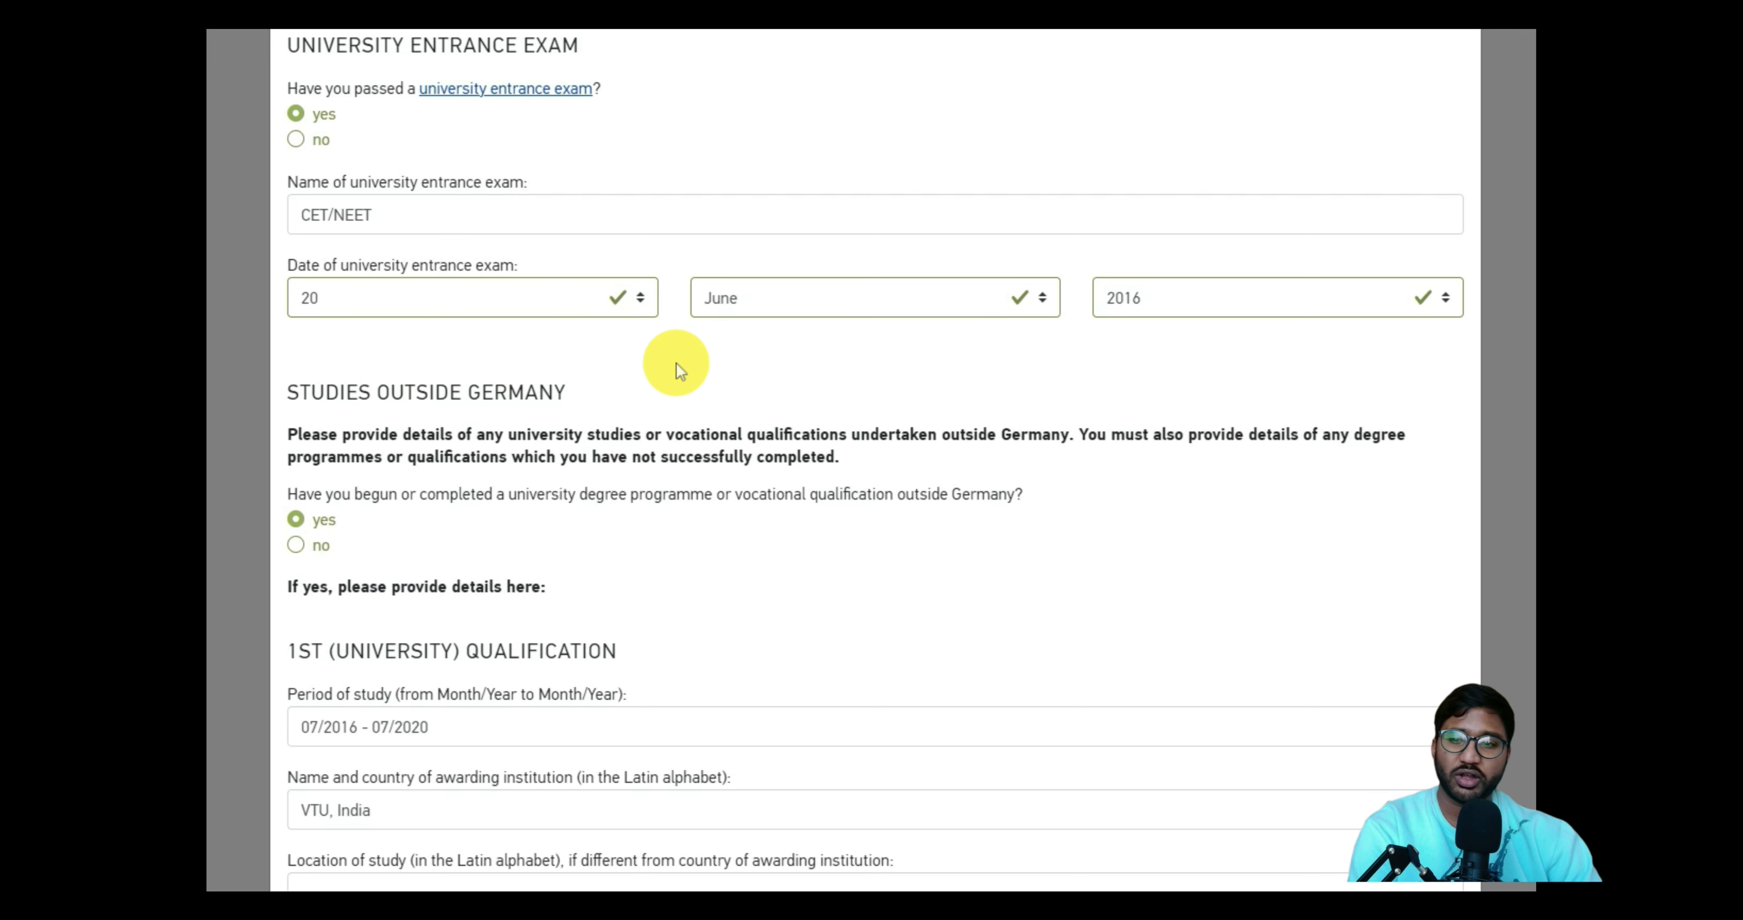
{"action": "scroll", "coordinate": [676, 361], "scroll_direction": "down", "scroll_amount": 2}
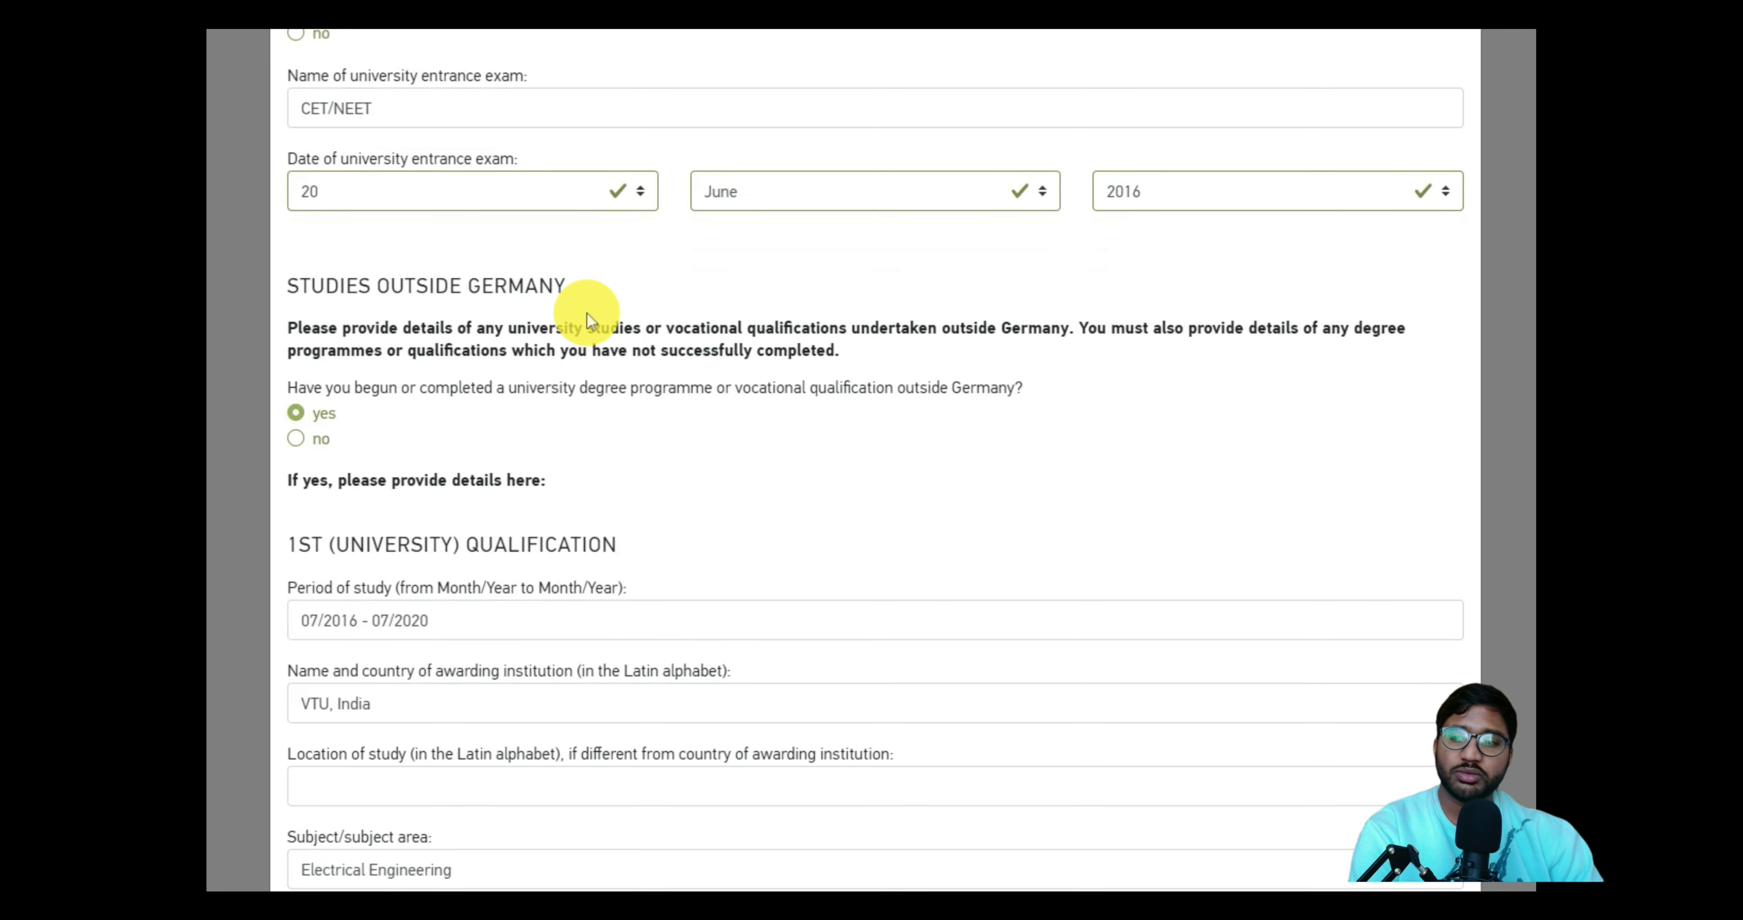
{"action": "scroll", "coordinate": [586, 318], "scroll_direction": "down", "scroll_amount": 2}
{"action": "scroll", "coordinate": [323, 298], "scroll_direction": "down", "scroll_amount": 1}
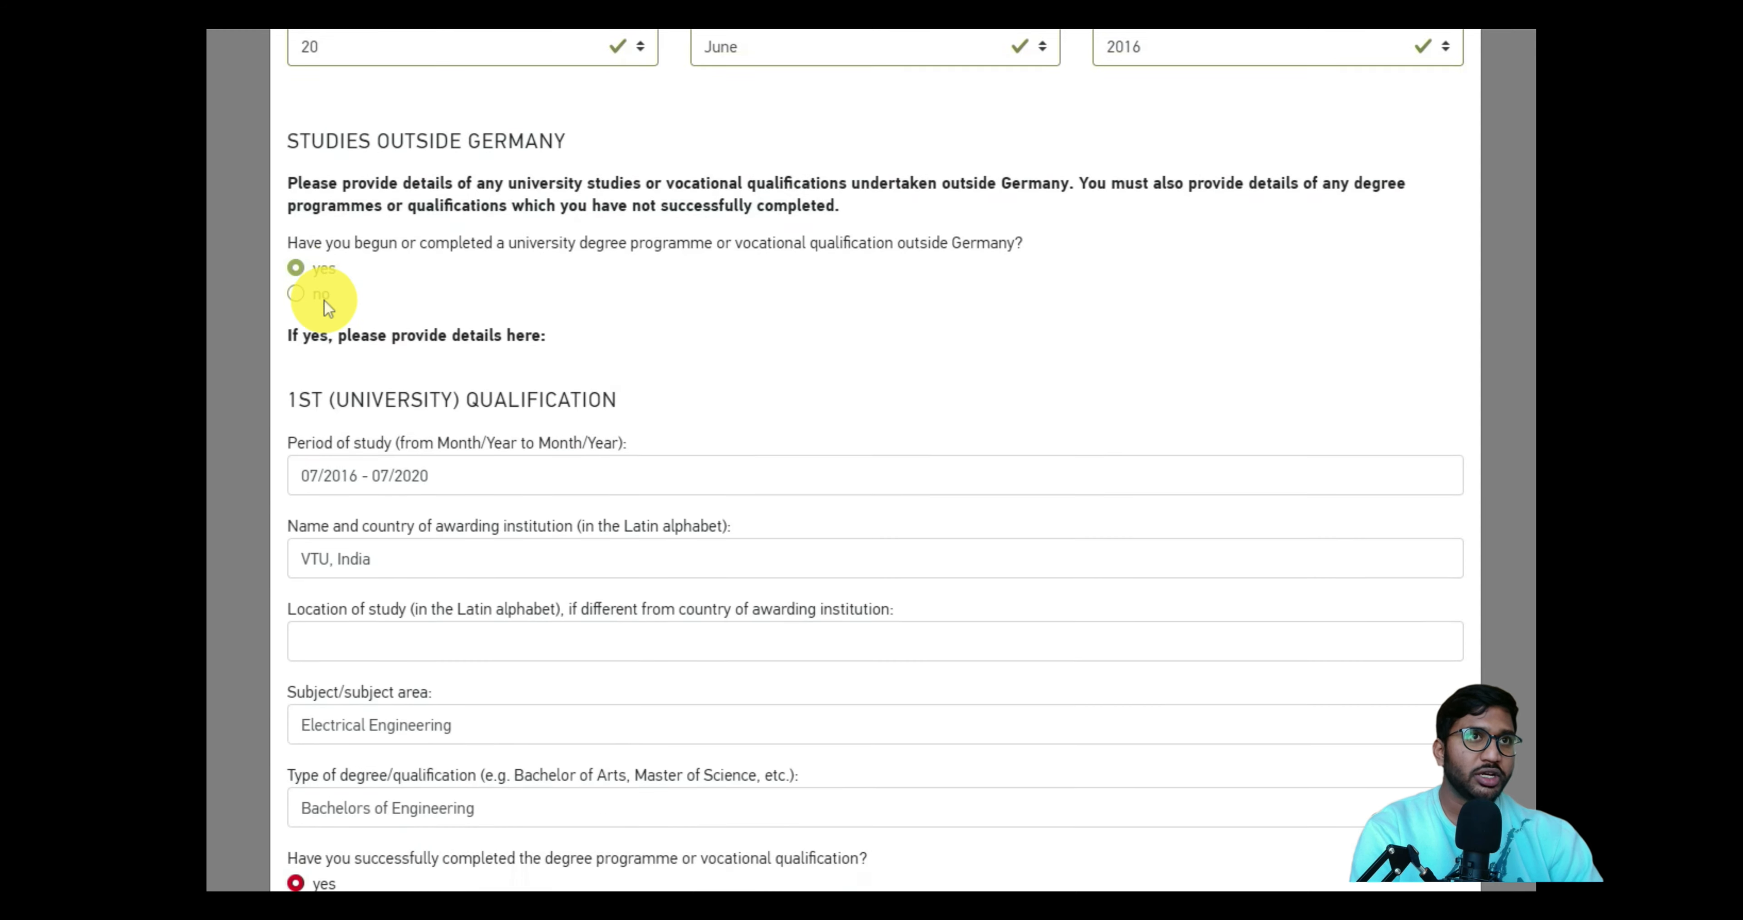
{"action": "scroll", "coordinate": [323, 301], "scroll_direction": "up", "scroll_amount": 5}
{"action": "left_click_drag", "start_coordinate": [527, 181], "coordinate": [391, 181]}
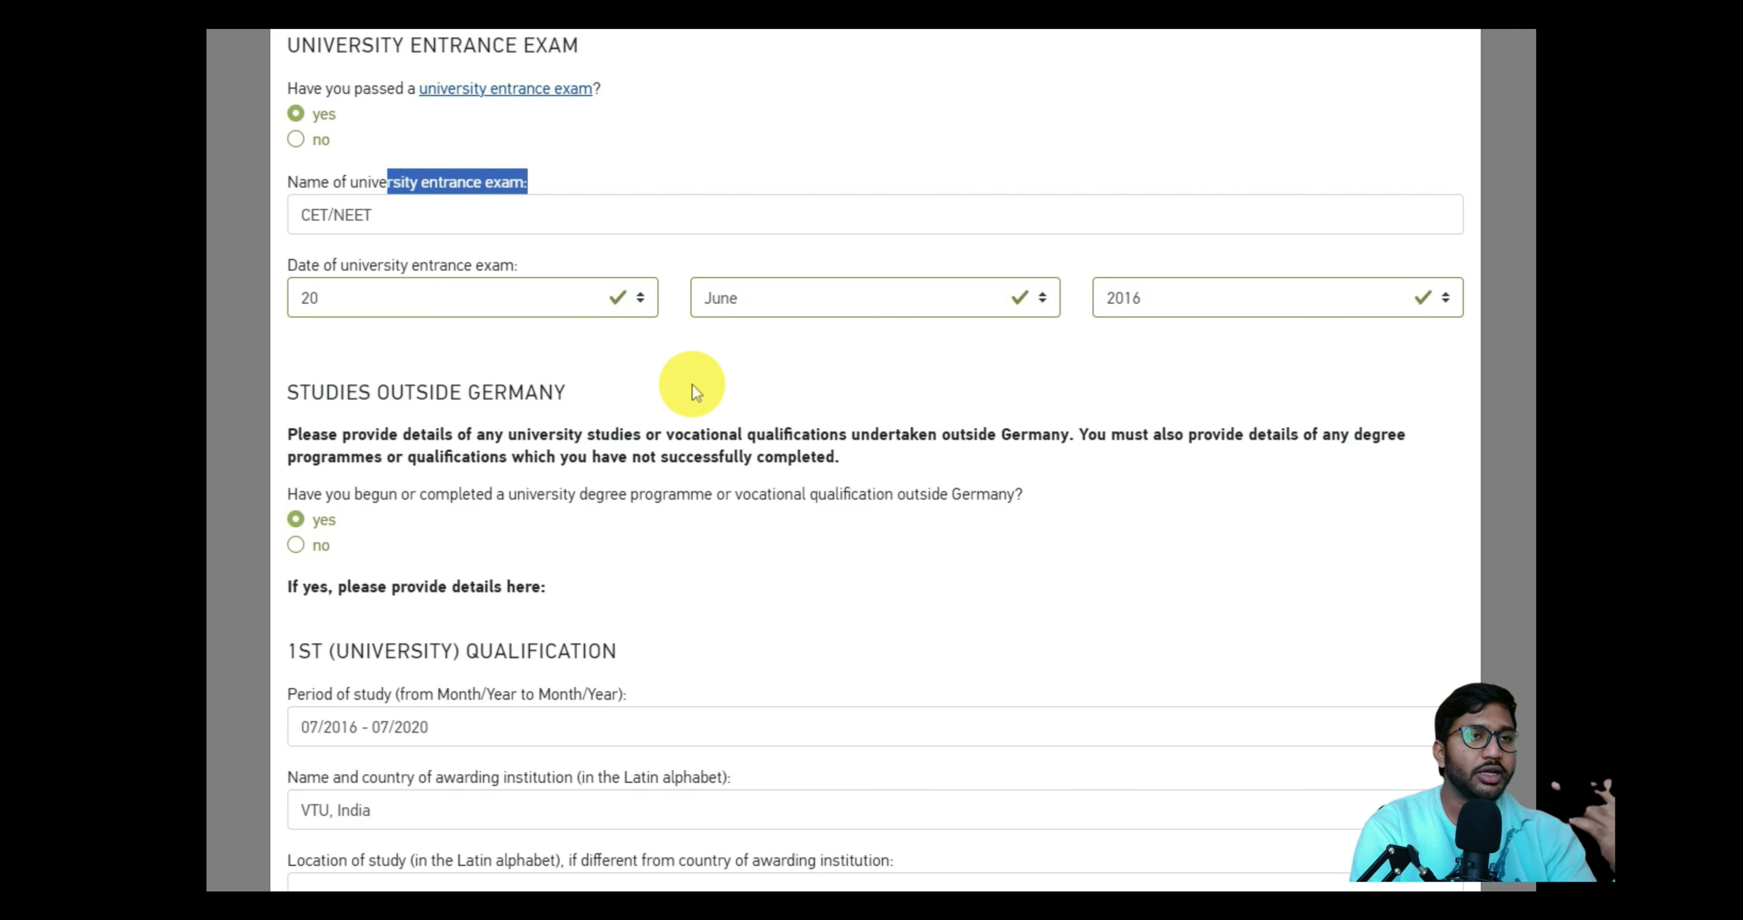
- Examine the questions on studies outside Germany and the details of the first university qualification
{"action": "scroll", "coordinate": [655, 356], "scroll_direction": "down", "scroll_amount": 3}
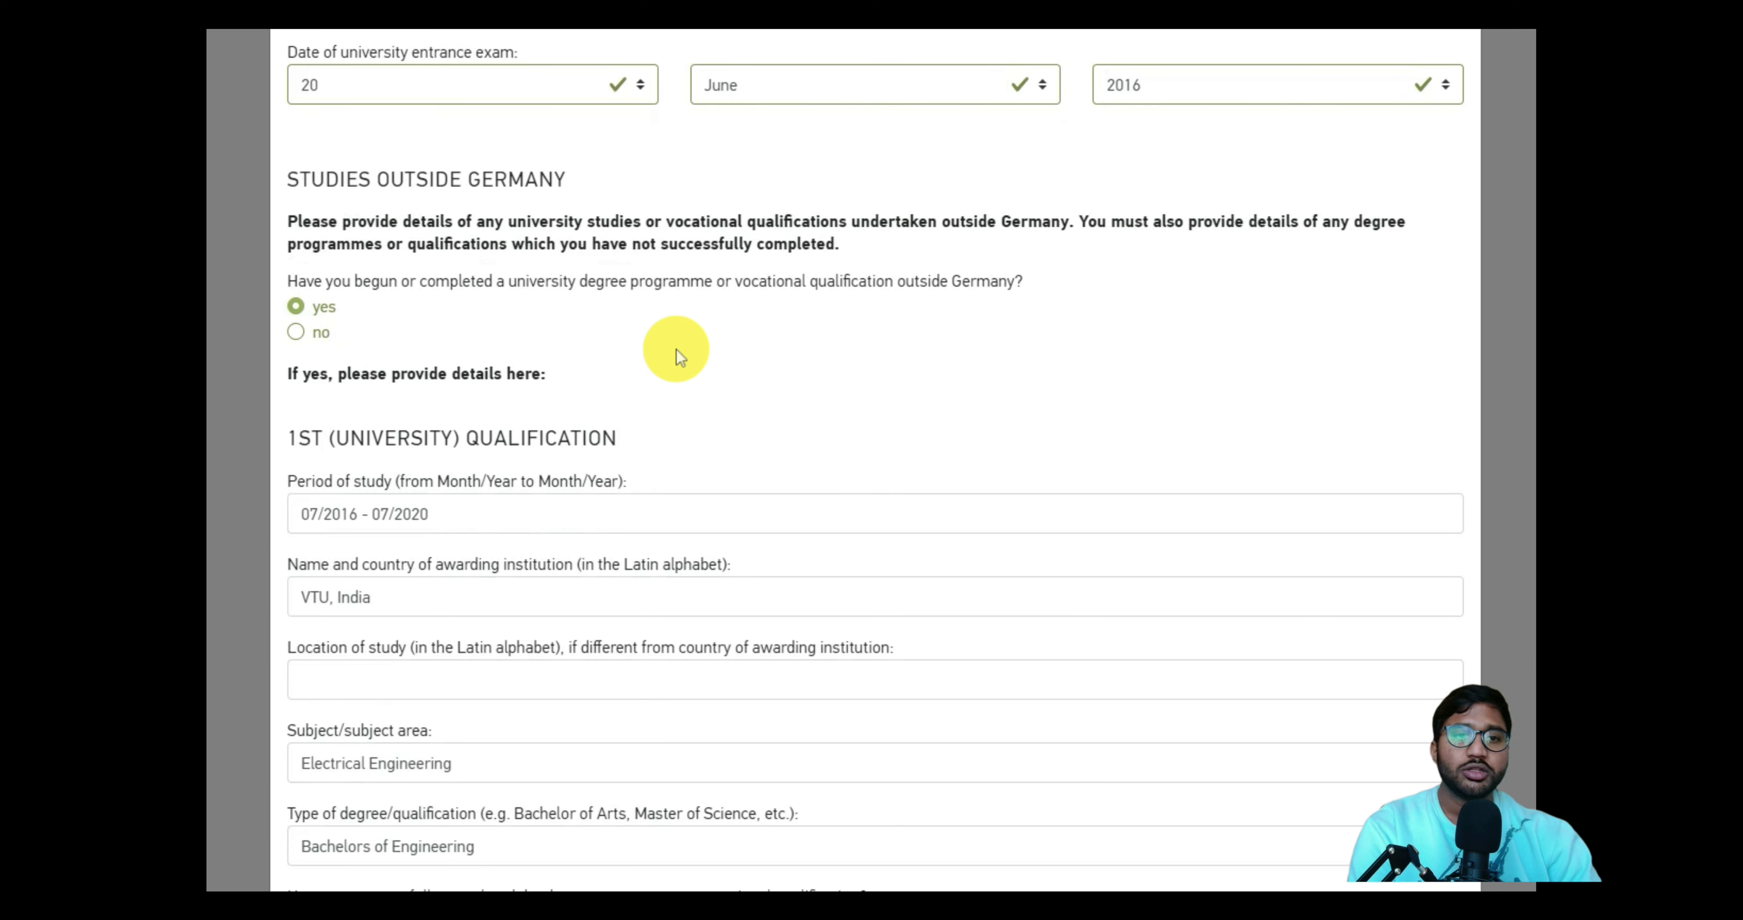
{"action": "double_click", "coordinate": [947, 218]}
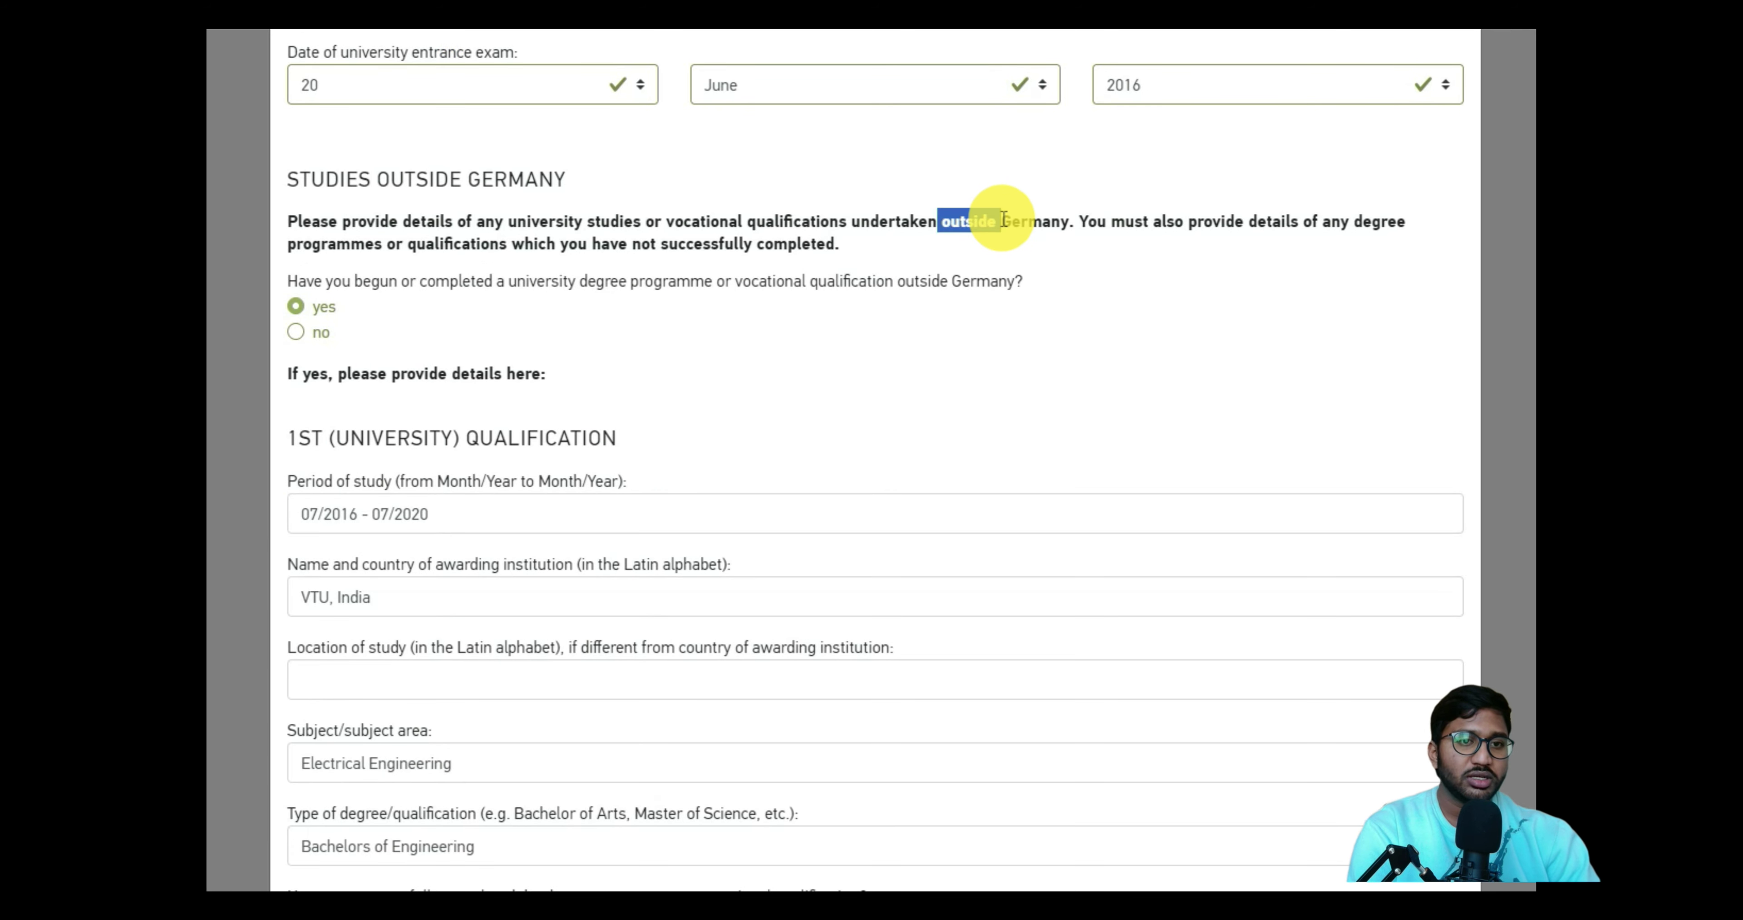
{"action": "left_click", "coordinate": [1058, 278]}
{"action": "scroll", "coordinate": [1055, 269], "scroll_direction": "down", "scroll_amount": 2}
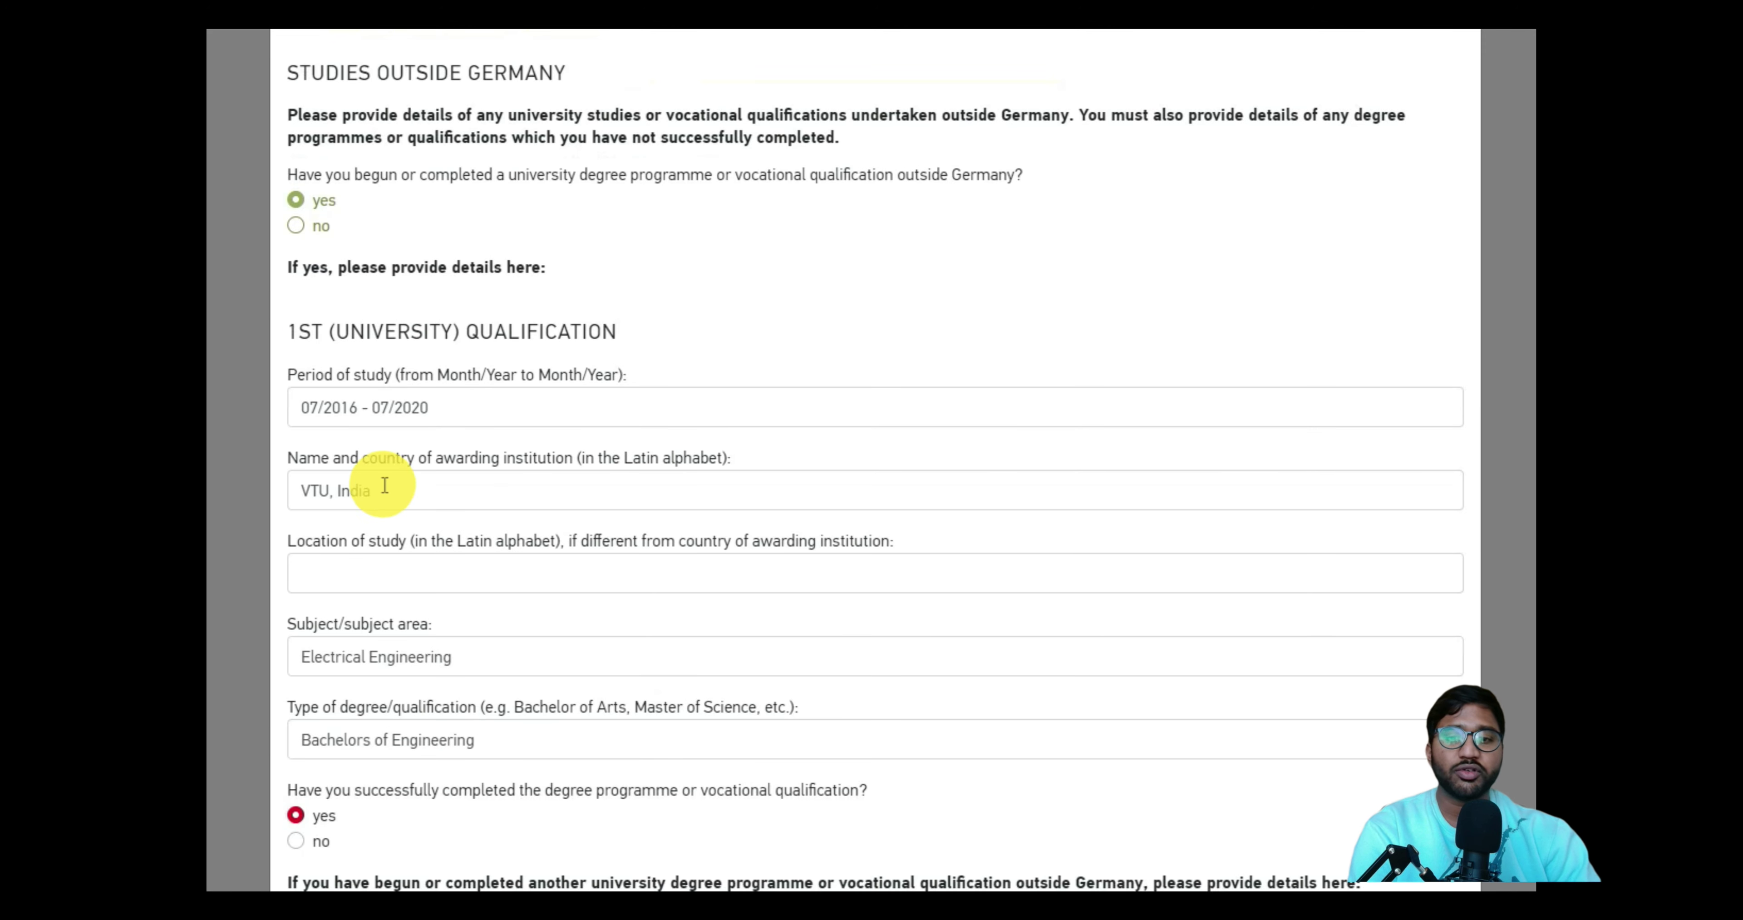
{"action": "scroll", "coordinate": [840, 319], "scroll_direction": "down", "scroll_amount": 2}
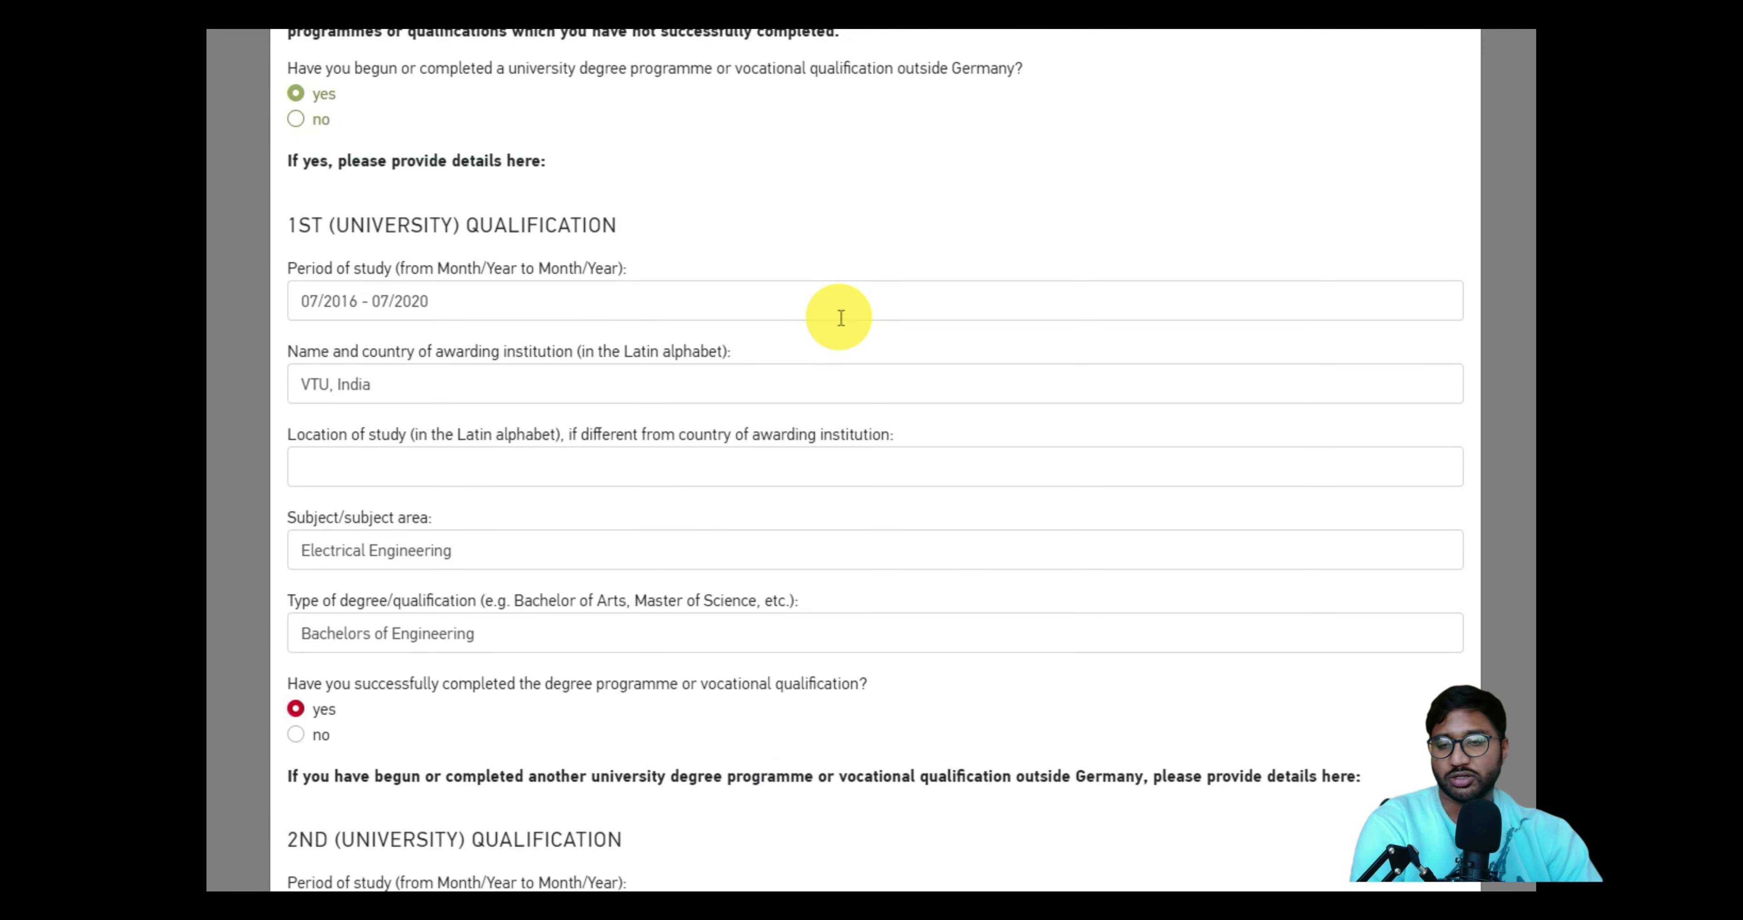
{"action": "left_click_drag", "start_coordinate": [633, 224], "coordinate": [308, 223]}
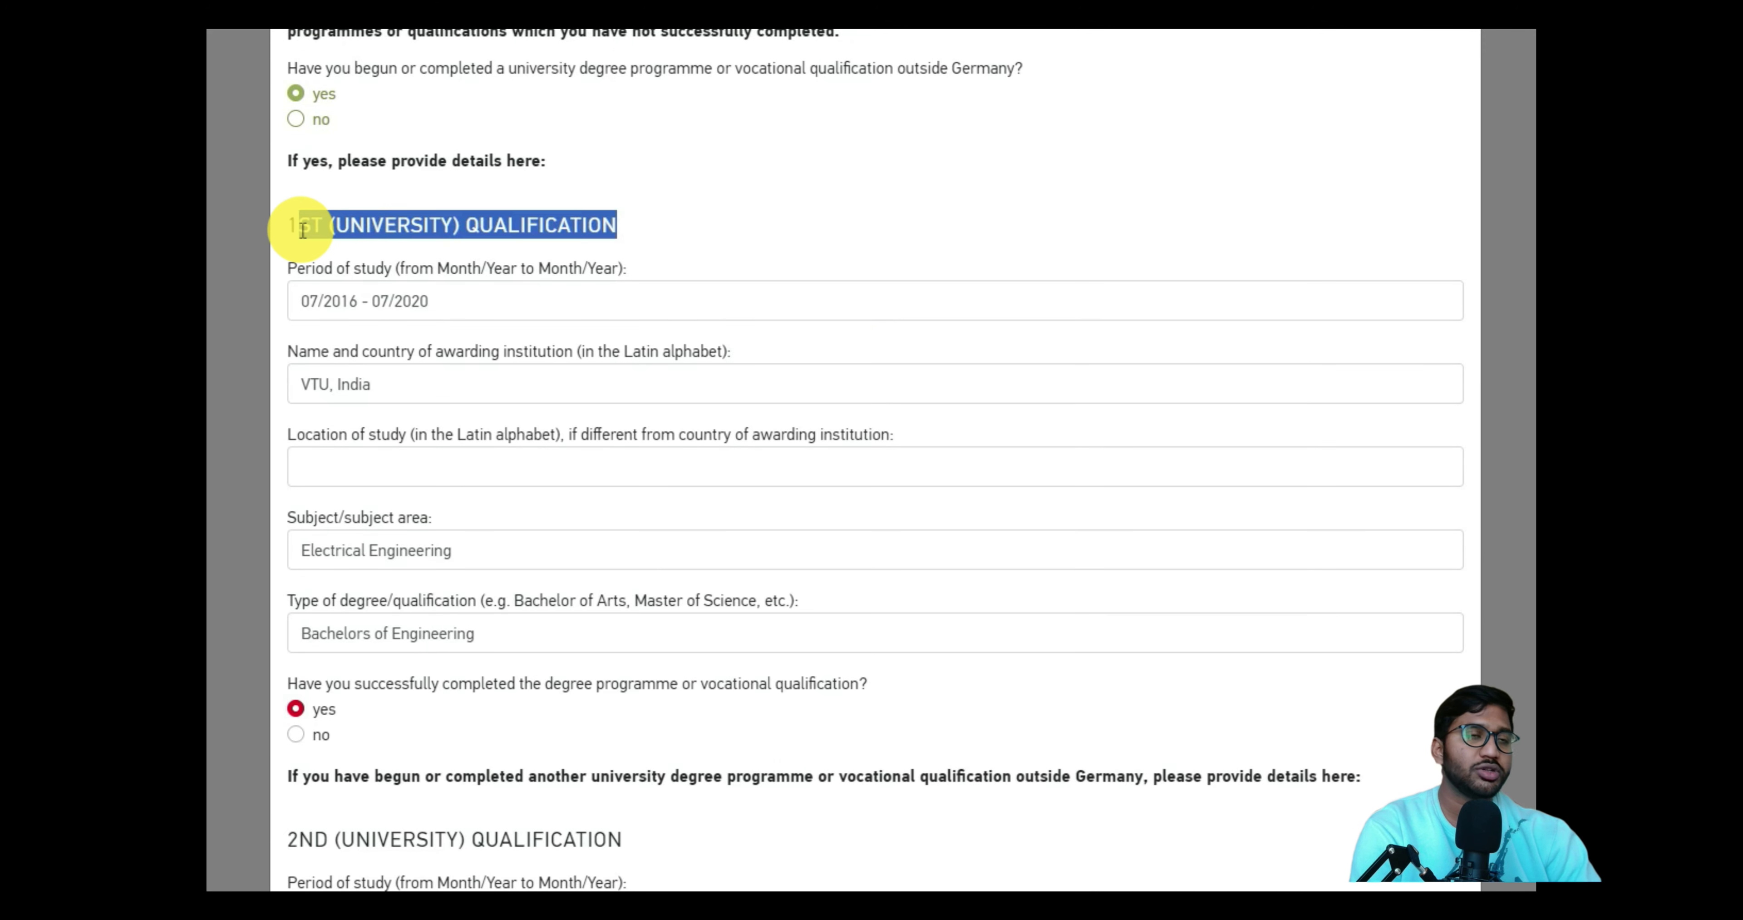
{"action": "left_click", "coordinate": [938, 257]}
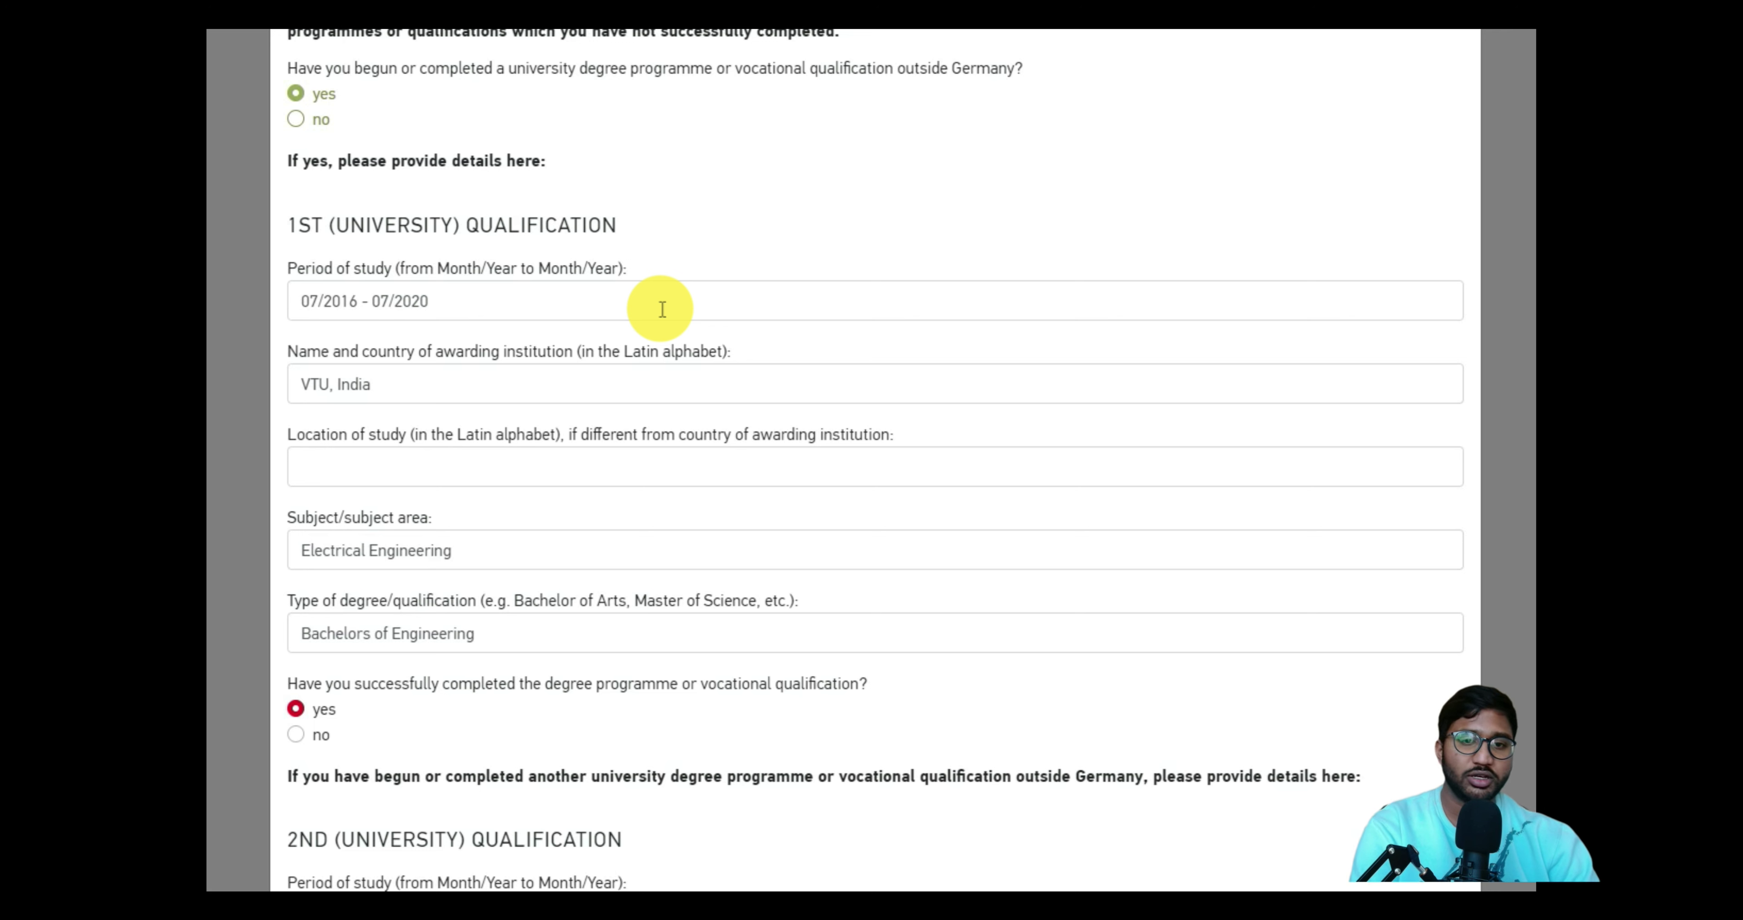
- Check the first university qualification's study period, awarding institution, subject, degree type and completion answer
{"action": "scroll", "coordinate": [662, 309], "scroll_direction": "down", "scroll_amount": 2}
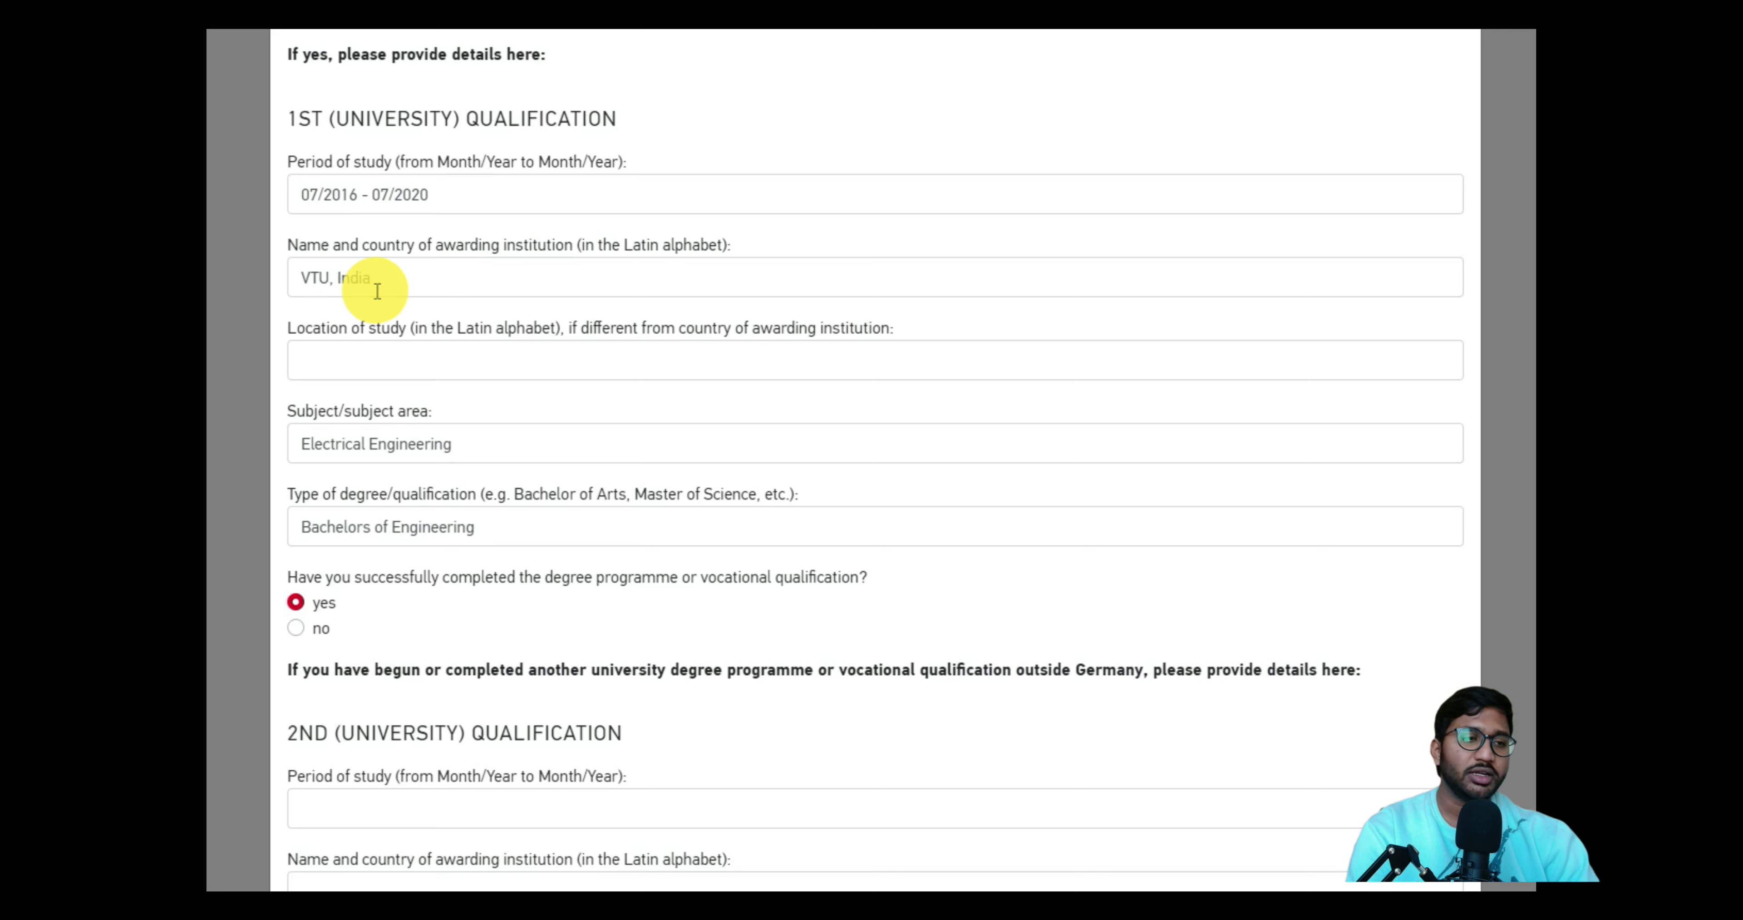
{"action": "scroll", "coordinate": [372, 288], "scroll_direction": "down", "scroll_amount": 2}
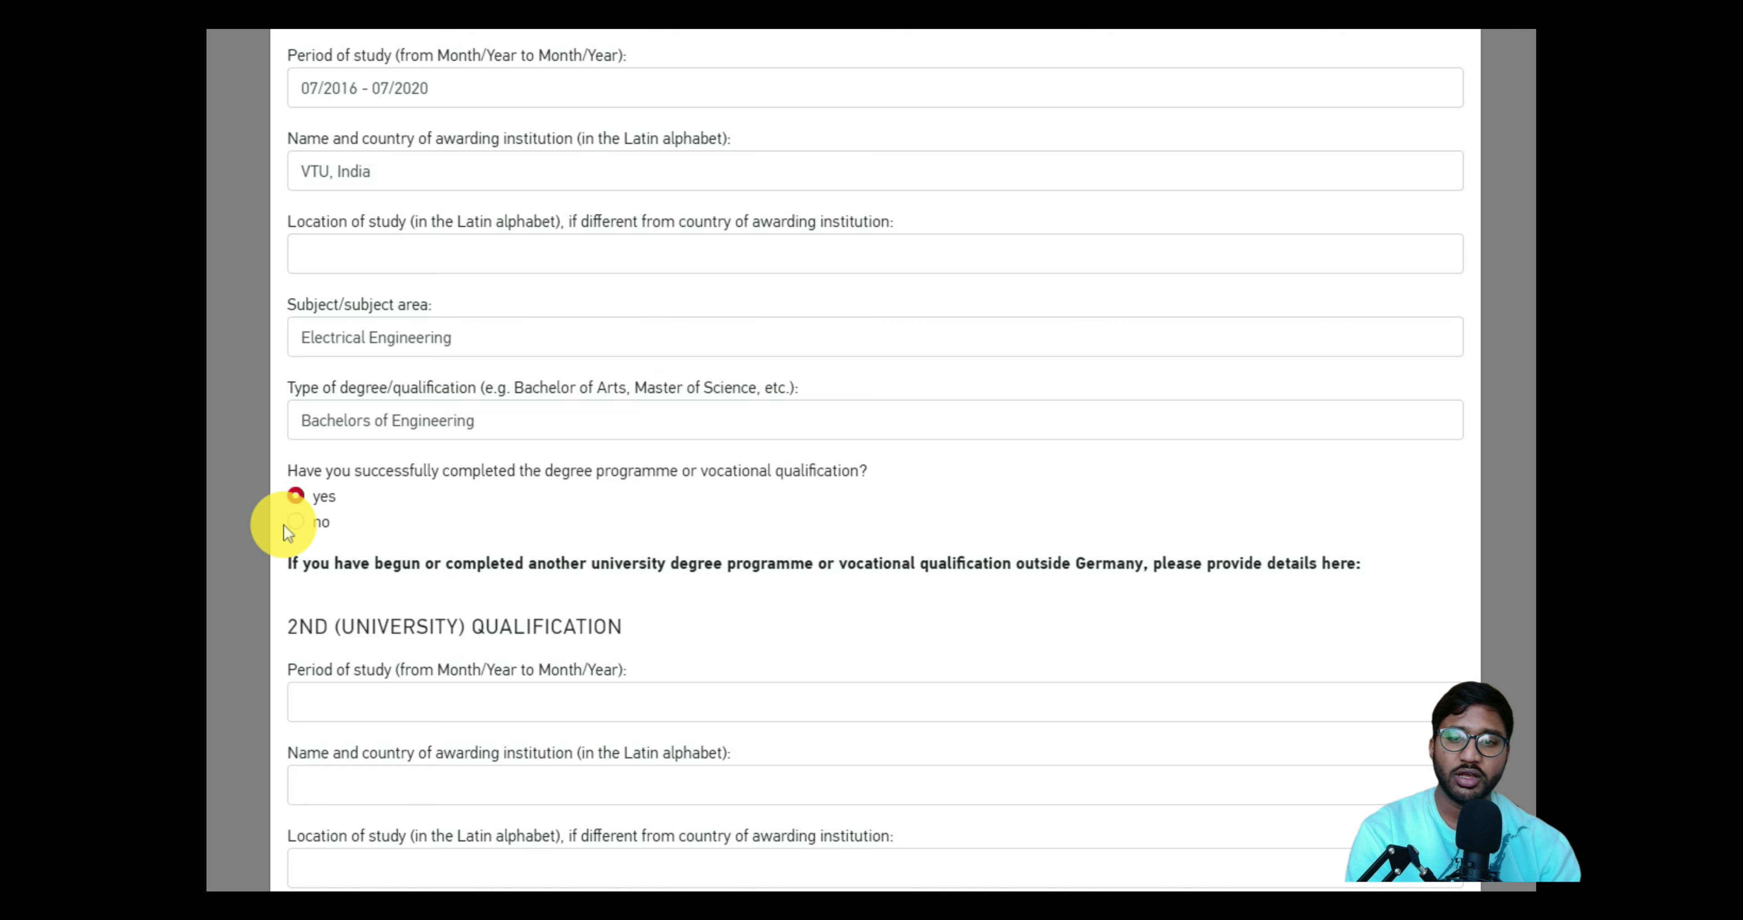
{"action": "scroll", "coordinate": [283, 524], "scroll_direction": "up", "scroll_amount": 3}
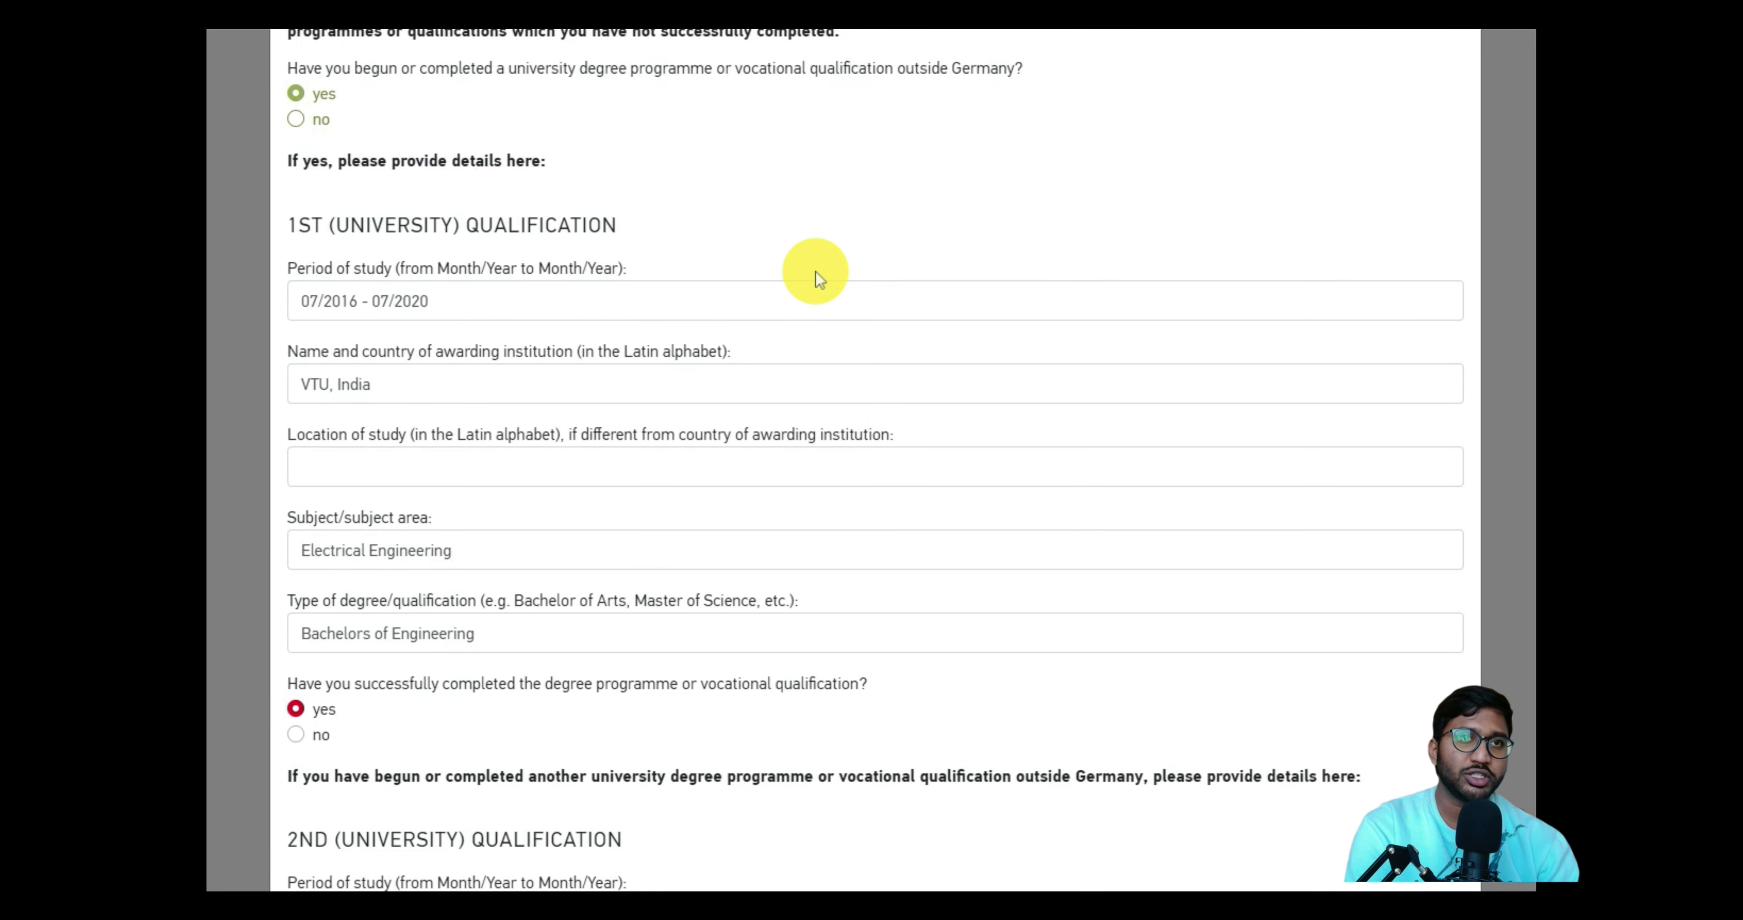
- Examine the fields for a second and third university qualification obtained outside Germany
{"action": "scroll", "coordinate": [815, 273], "scroll_direction": "down", "scroll_amount": 8}
{"action": "scroll", "coordinate": [796, 277], "scroll_direction": "down", "scroll_amount": 2}
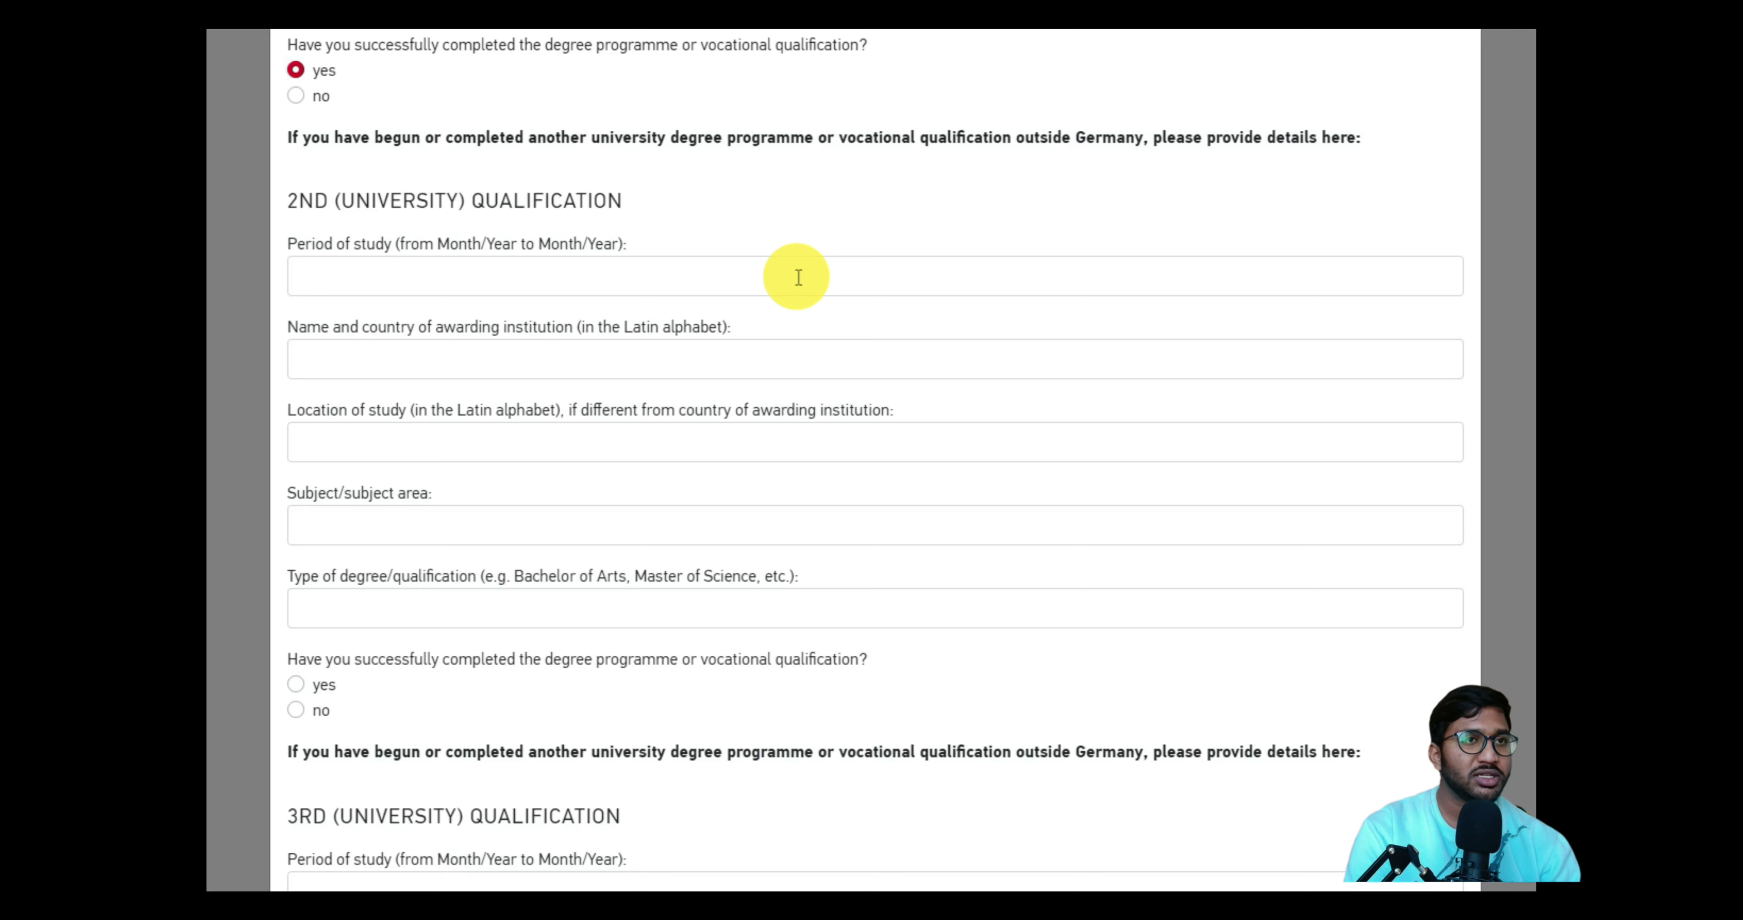
{"action": "left_click_drag", "start_coordinate": [623, 197], "coordinate": [289, 212]}
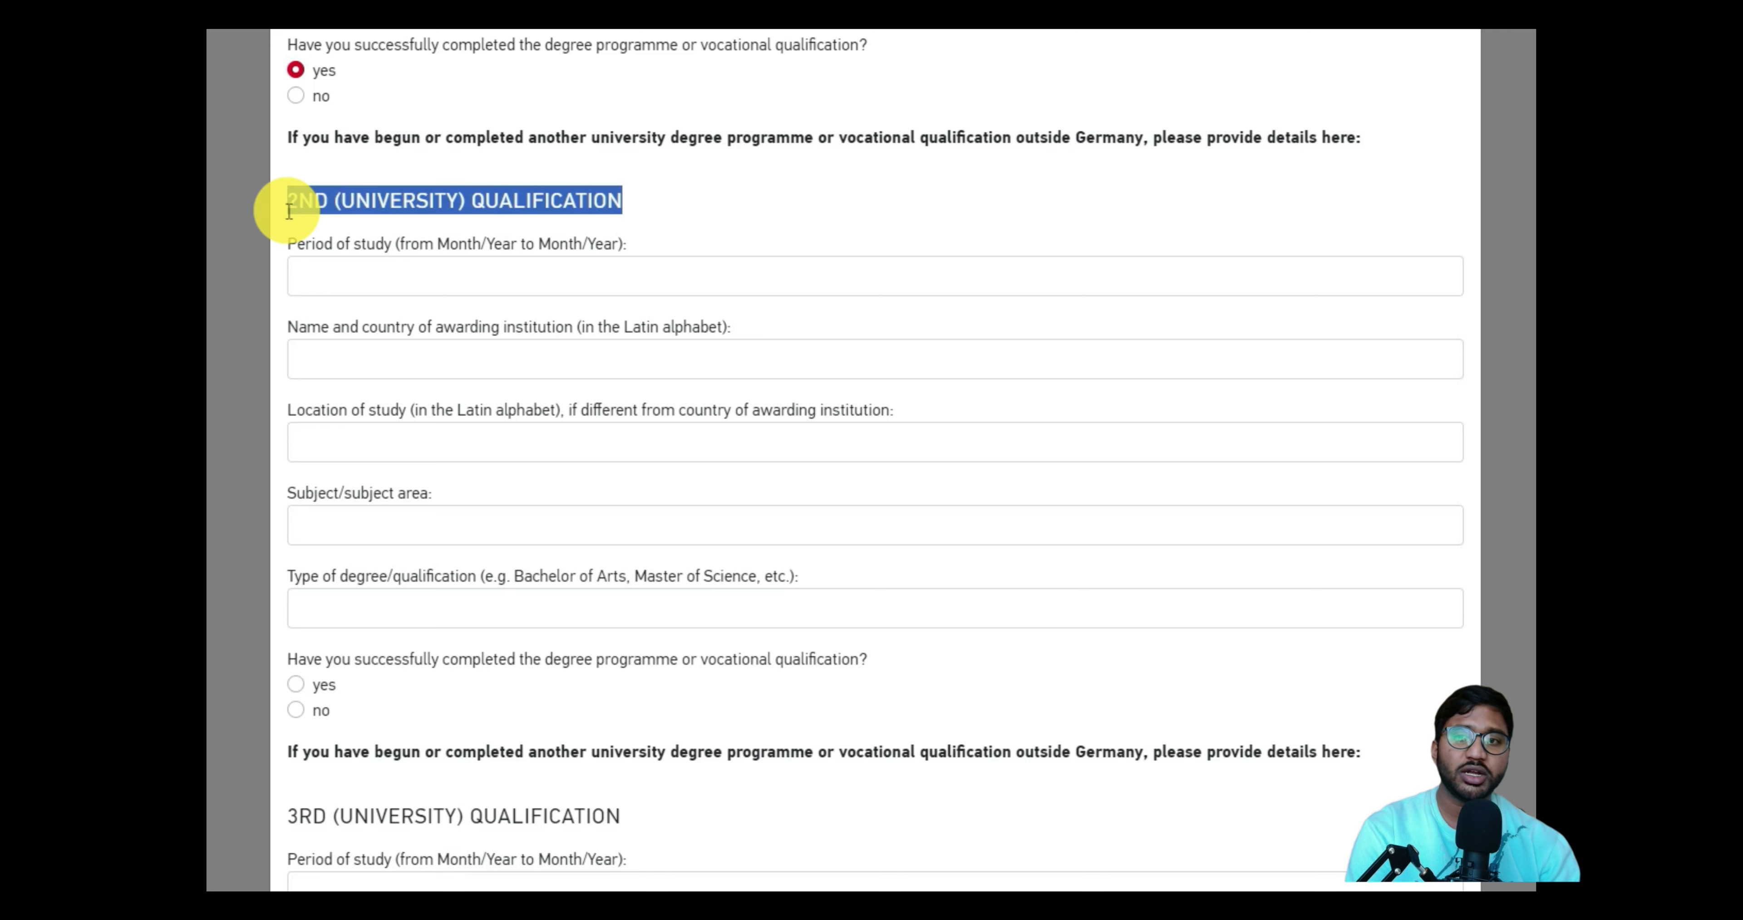
{"action": "left_click", "coordinate": [1054, 216]}
{"action": "scroll", "coordinate": [1049, 223], "scroll_direction": "down", "scroll_amount": 7}
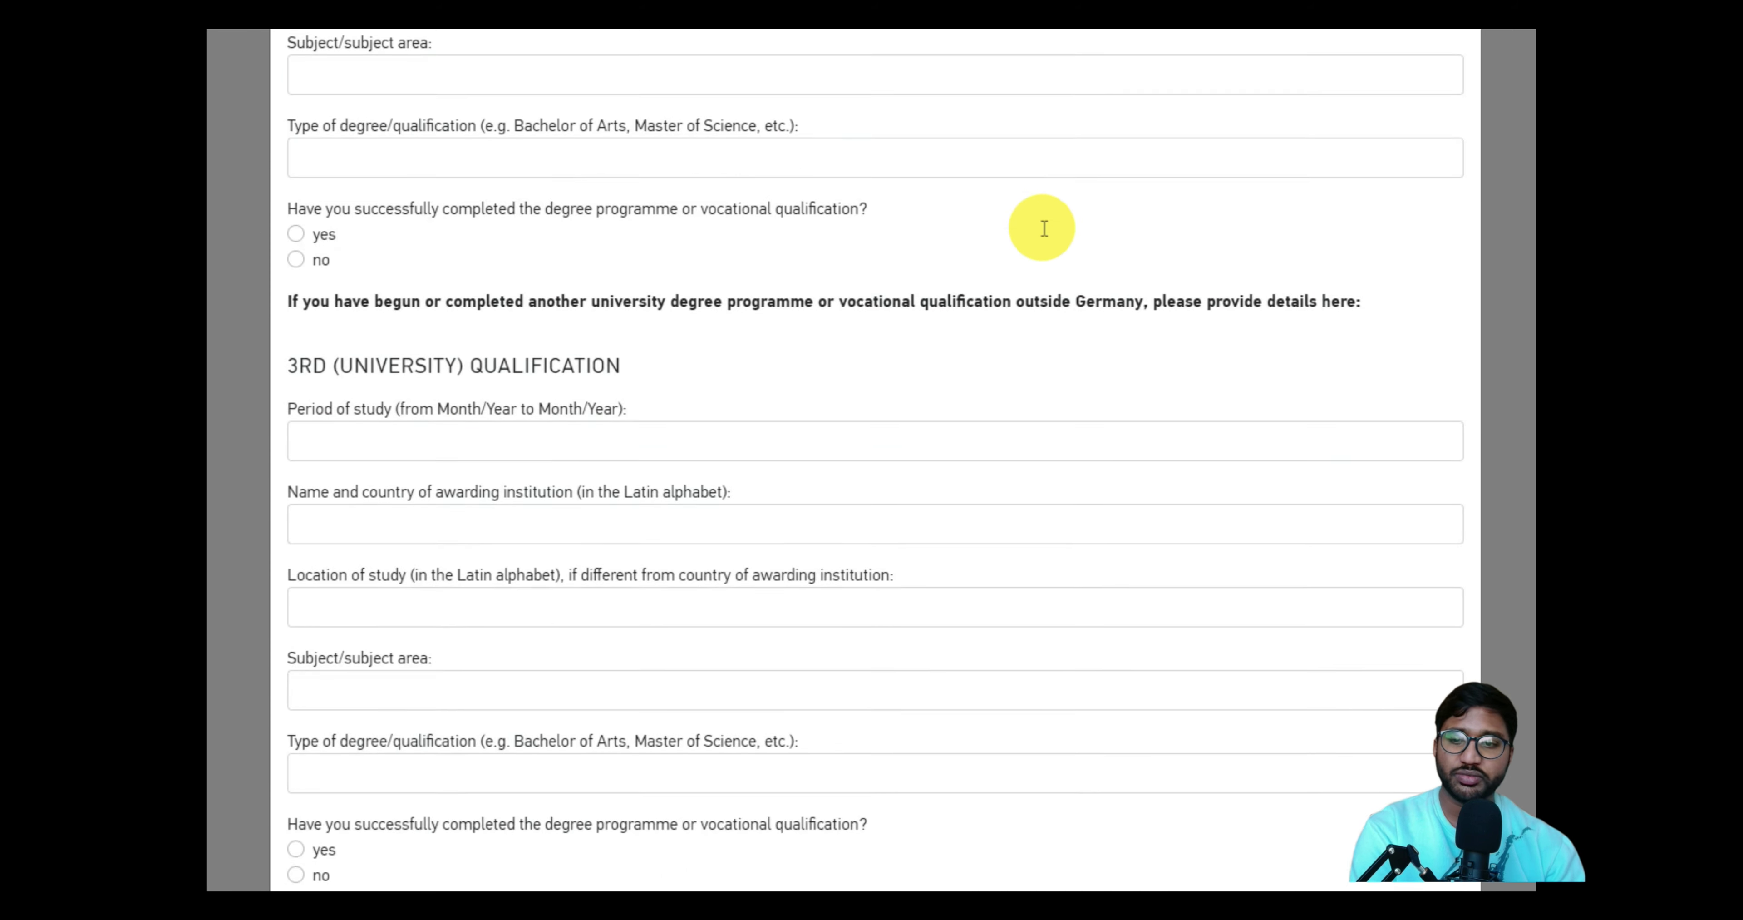
- Examine the Studienkolleg/Feststellungsprüfung answers and the Studies in Germany section, including the first degree programme fields
{"action": "scroll", "coordinate": [1044, 229], "scroll_direction": "down", "scroll_amount": 12}
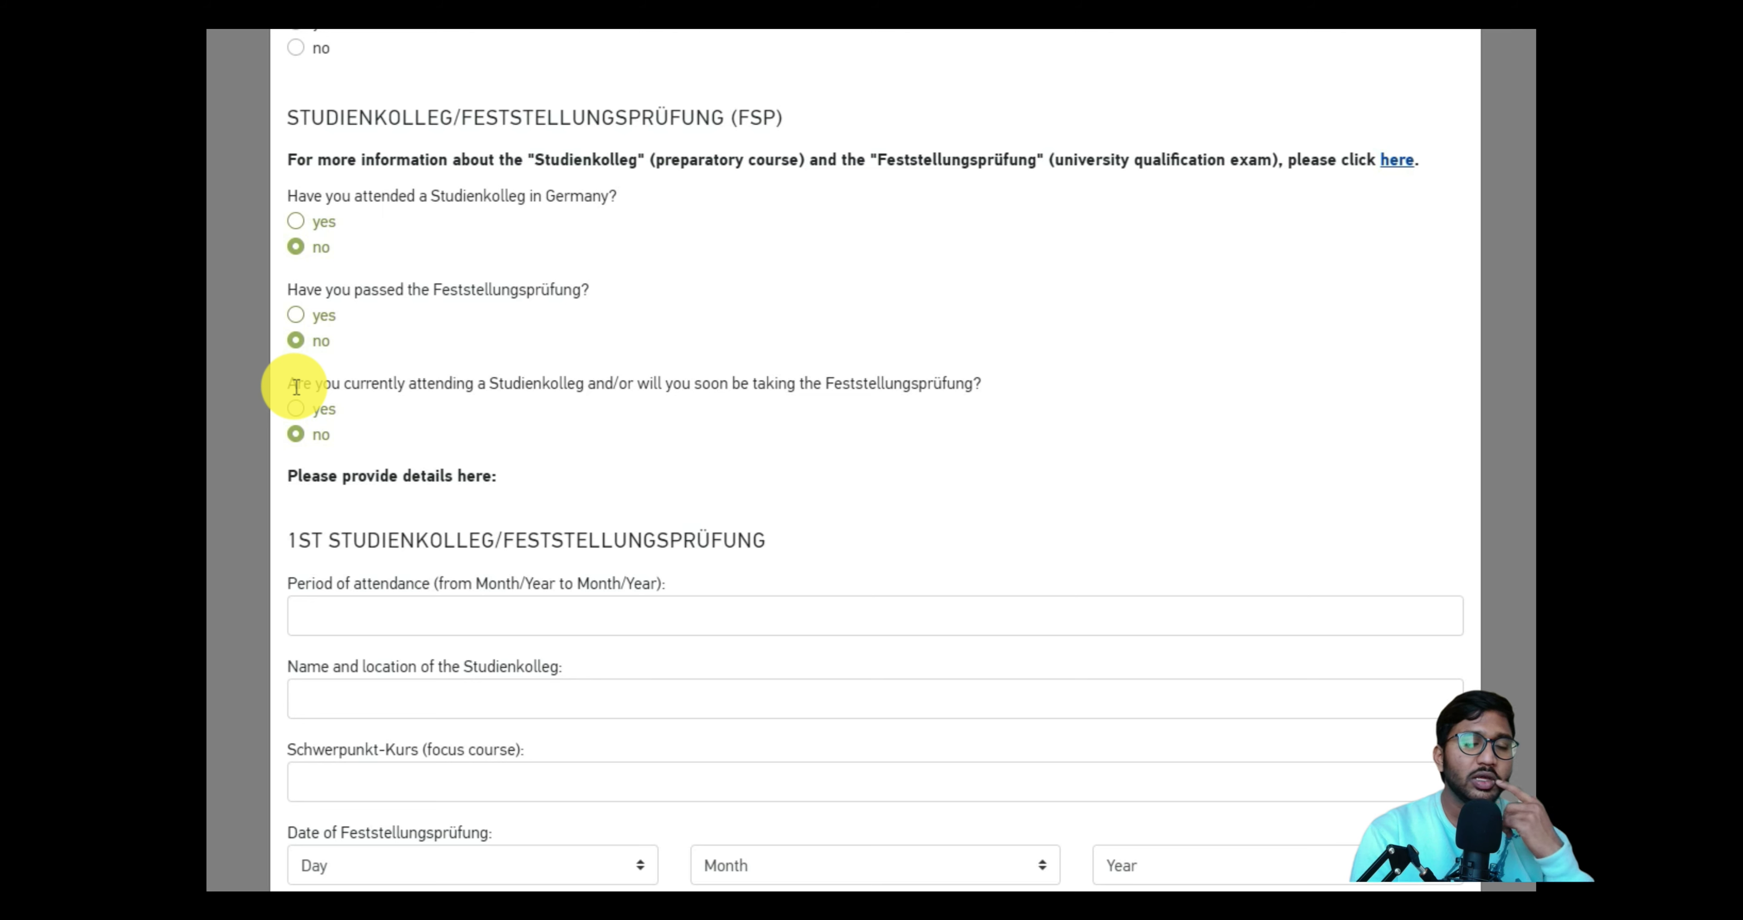
{"action": "scroll", "coordinate": [408, 404], "scroll_direction": "down", "scroll_amount": 10}
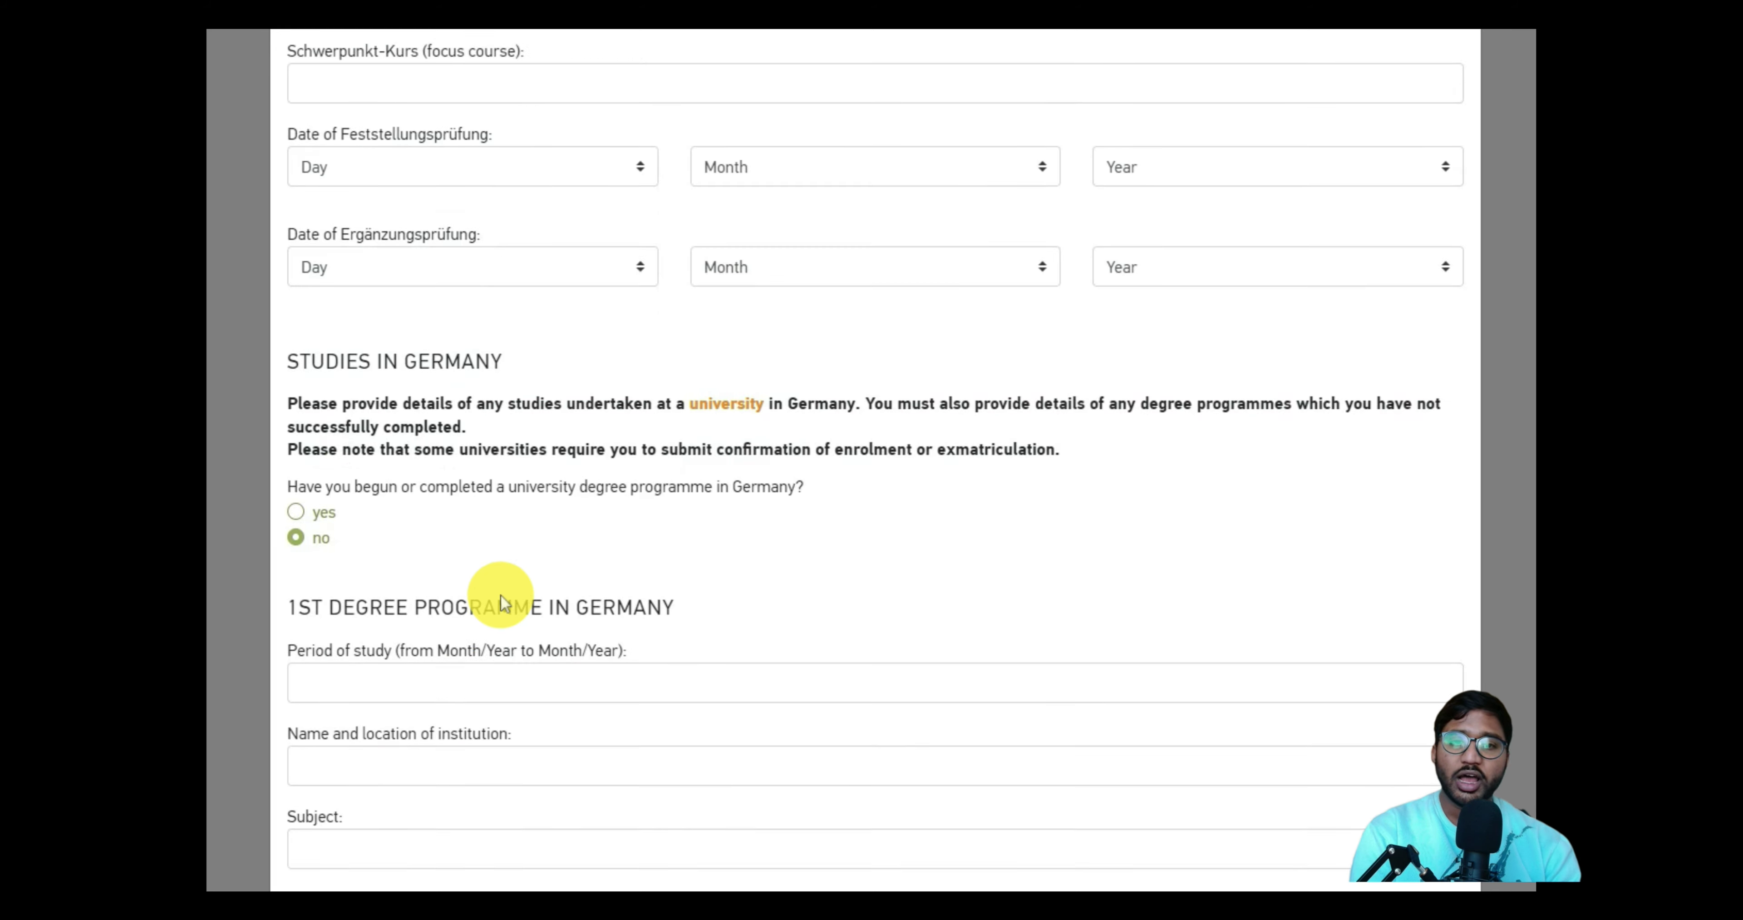
{"action": "scroll", "coordinate": [684, 412], "scroll_direction": "down", "scroll_amount": 6}
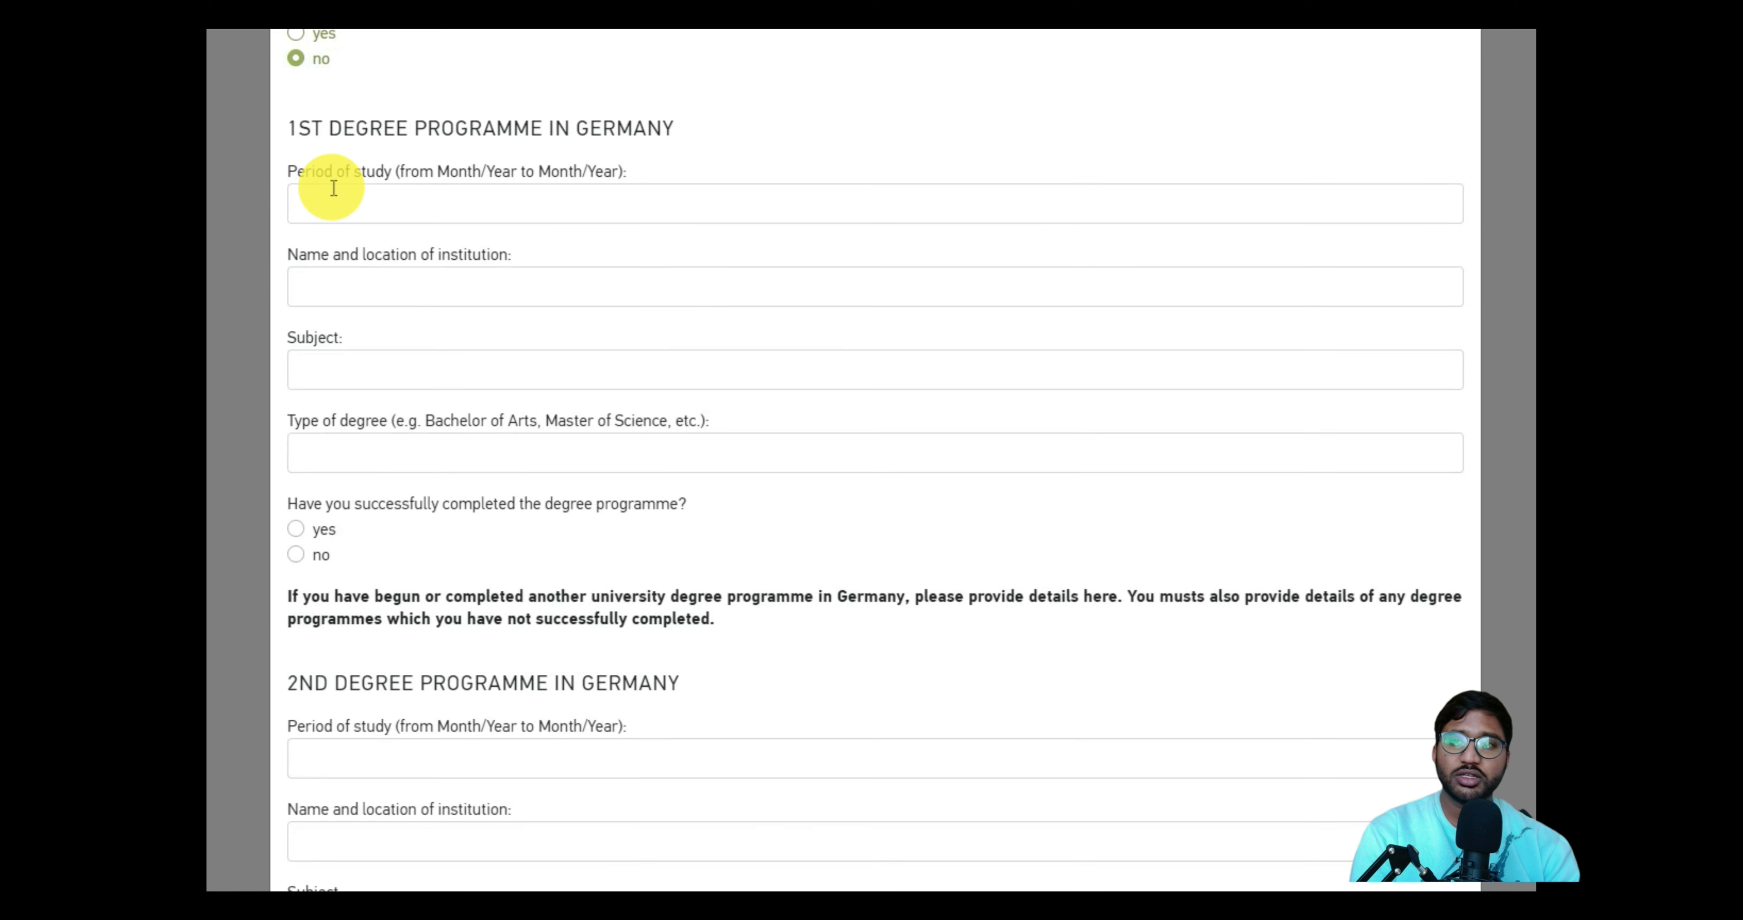
{"action": "scroll", "coordinate": [322, 193], "scroll_direction": "up", "scroll_amount": 3}
{"action": "left_click_drag", "start_coordinate": [291, 102], "coordinate": [534, 109]}
{"action": "left_click", "coordinate": [497, 342]}
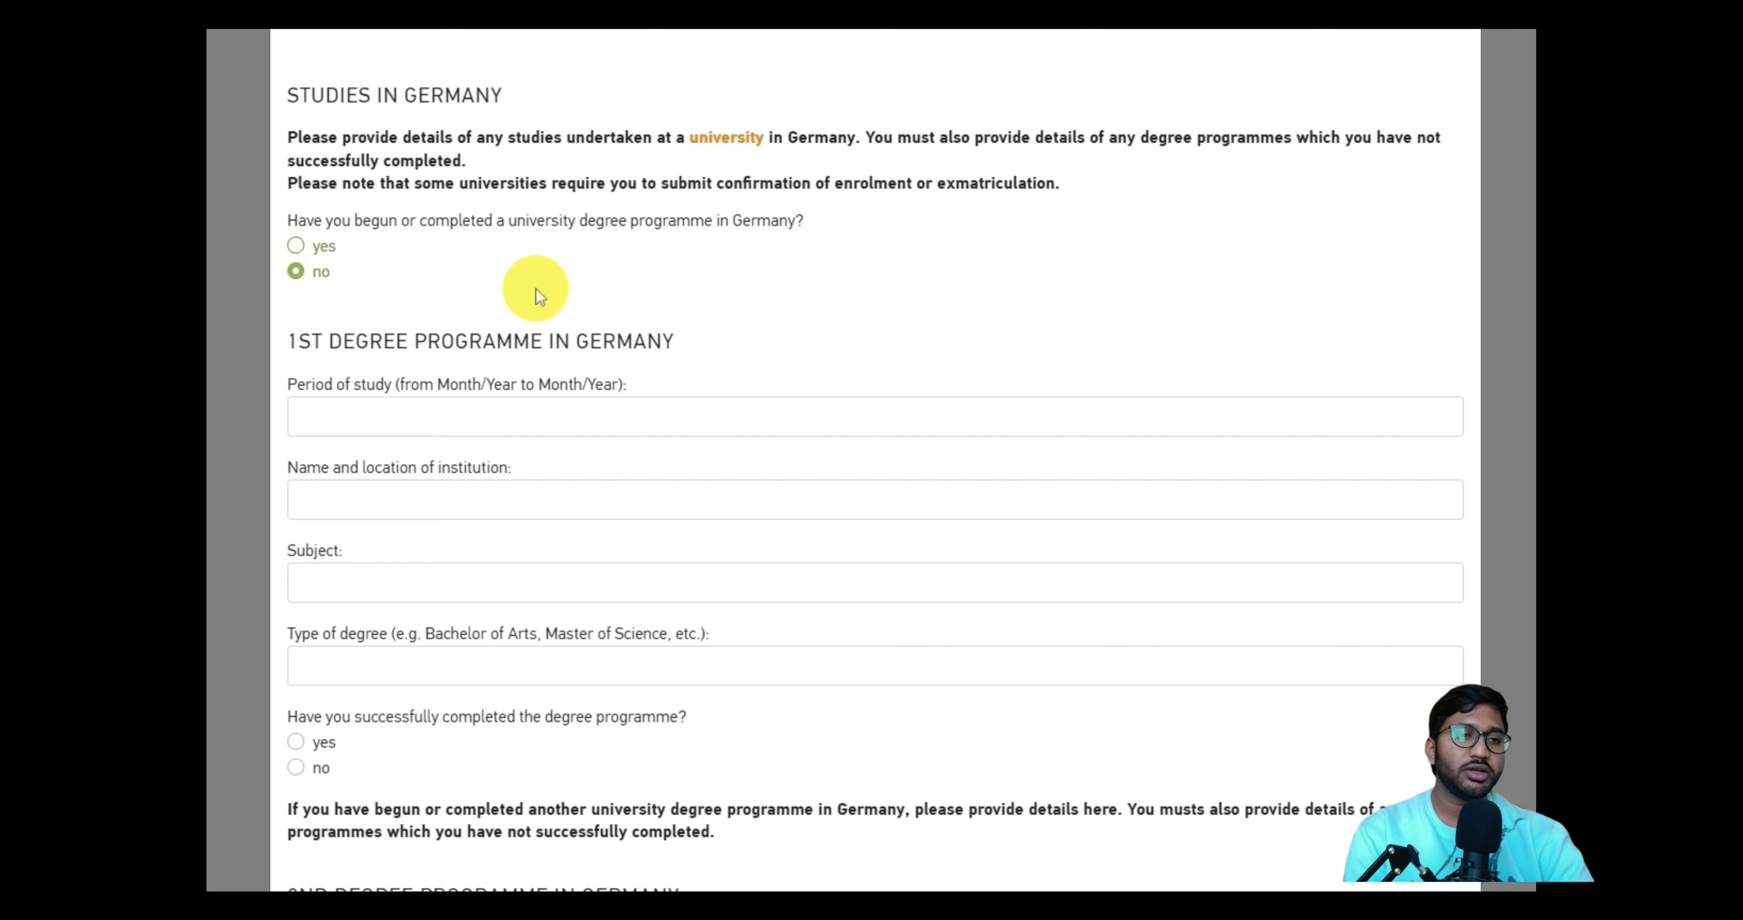
{"action": "scroll", "coordinate": [533, 271], "scroll_direction": "down", "scroll_amount": 3}
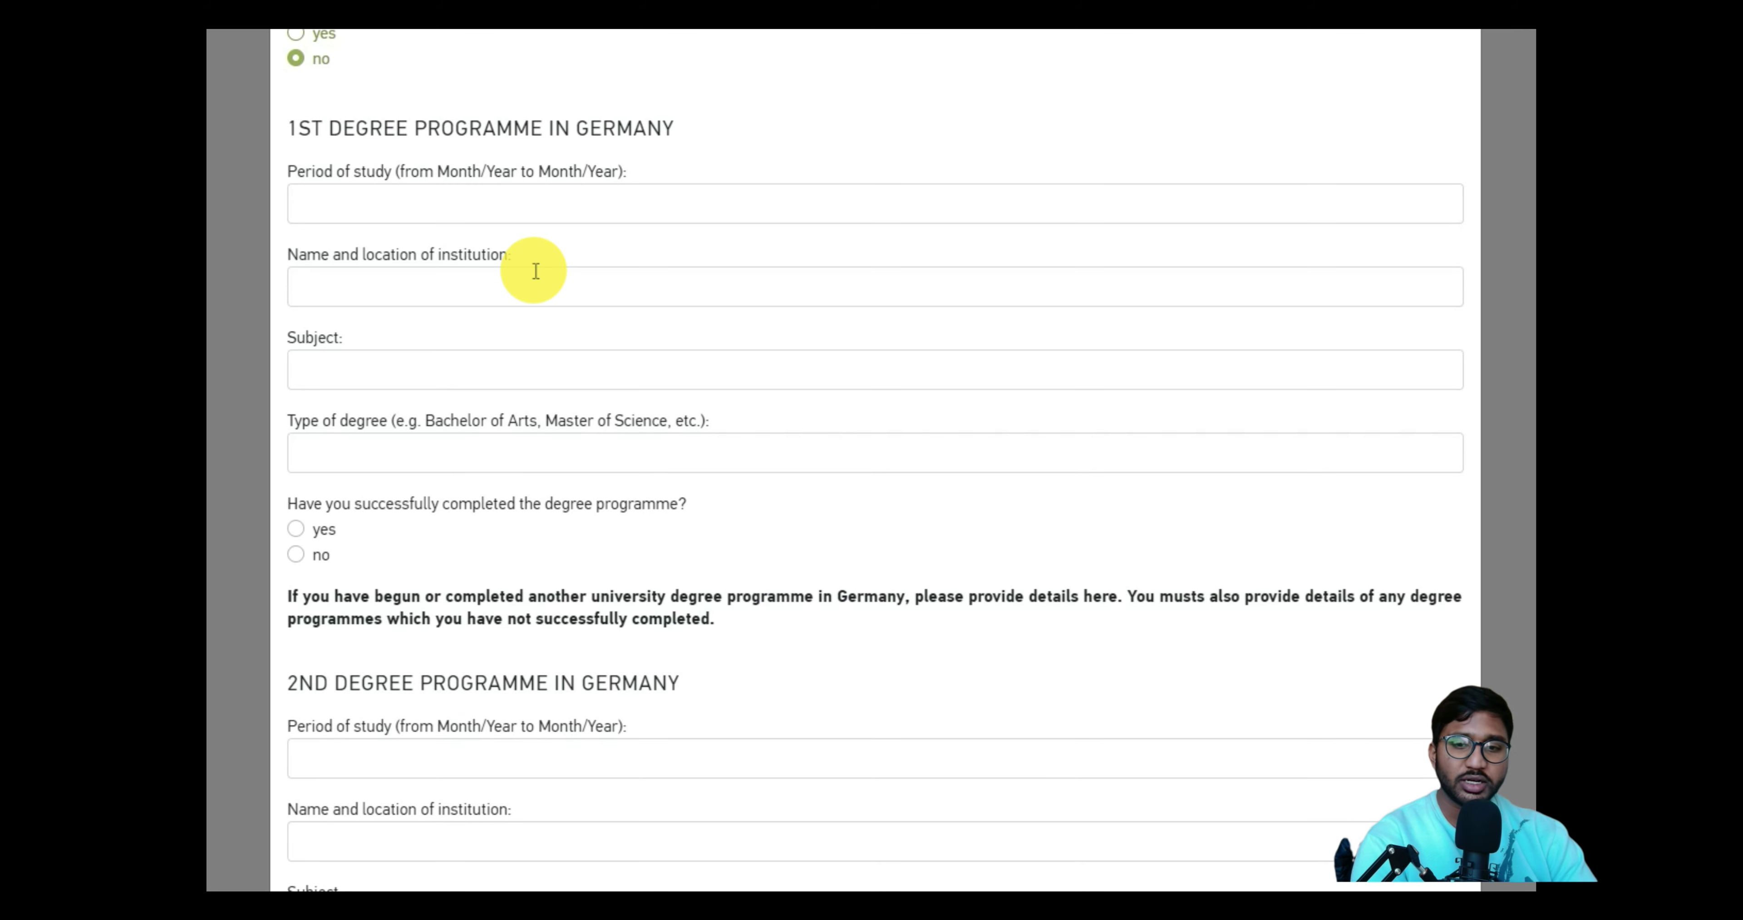
{"action": "scroll", "coordinate": [534, 272], "scroll_direction": "up", "scroll_amount": 2}
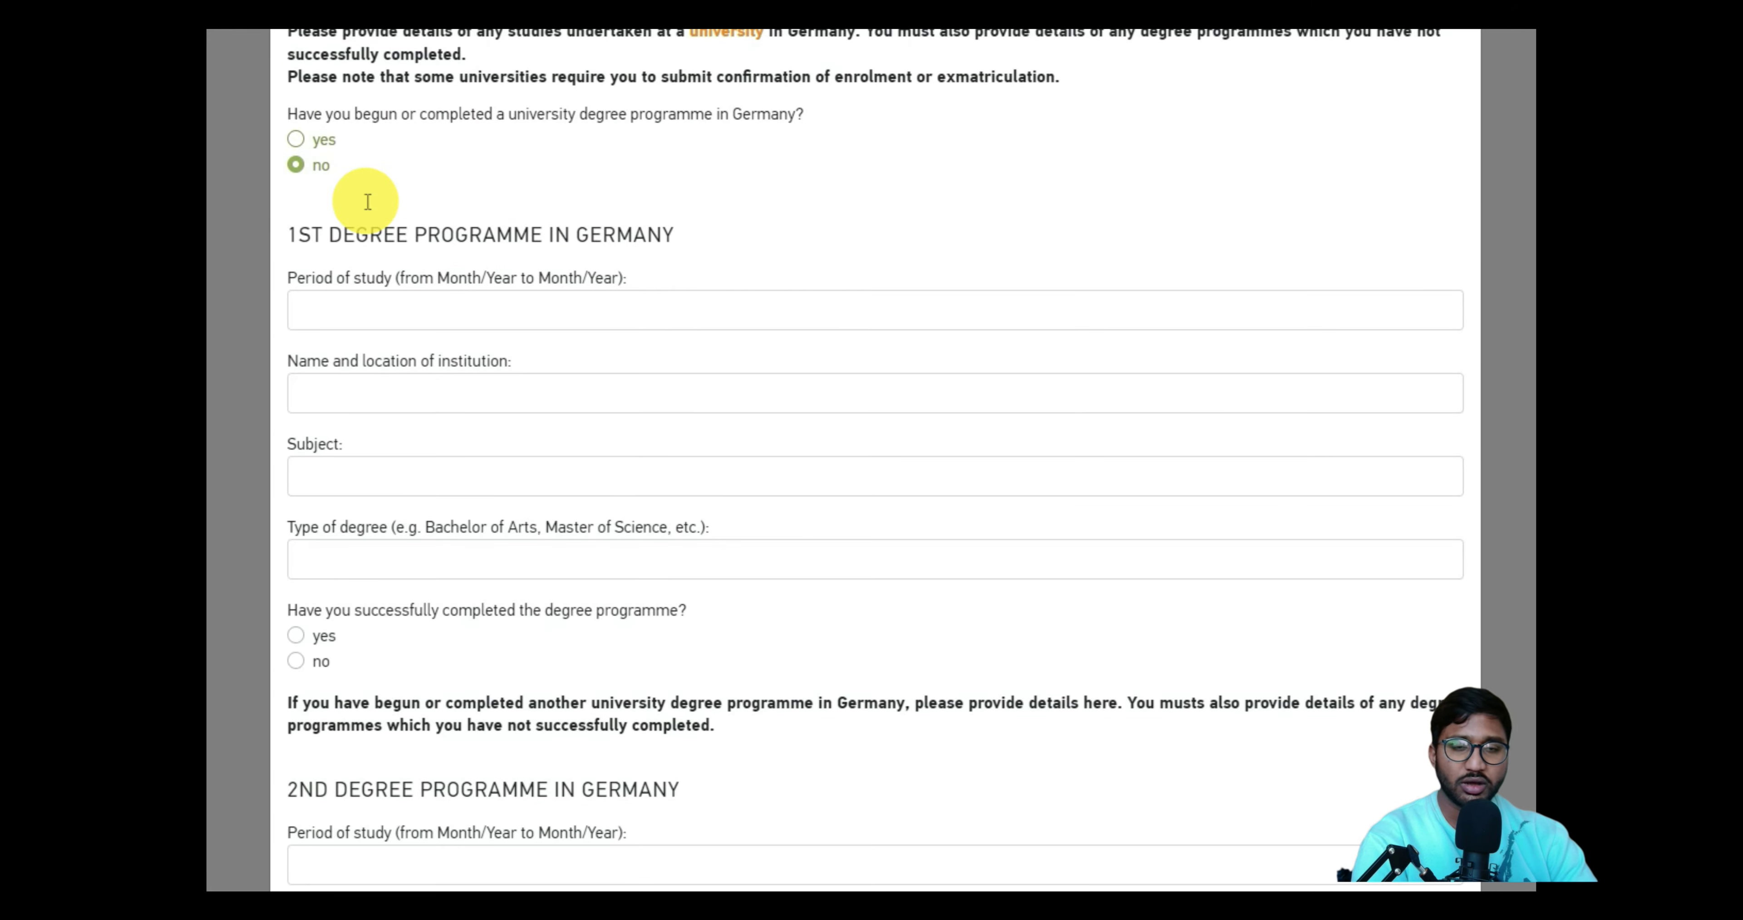
- Finish the additional application-related questions and open the document upload page for the Technische Hochschule Ingolstadt application
{"action": "scroll", "coordinate": [837, 450], "scroll_direction": "down", "scroll_amount": 15}
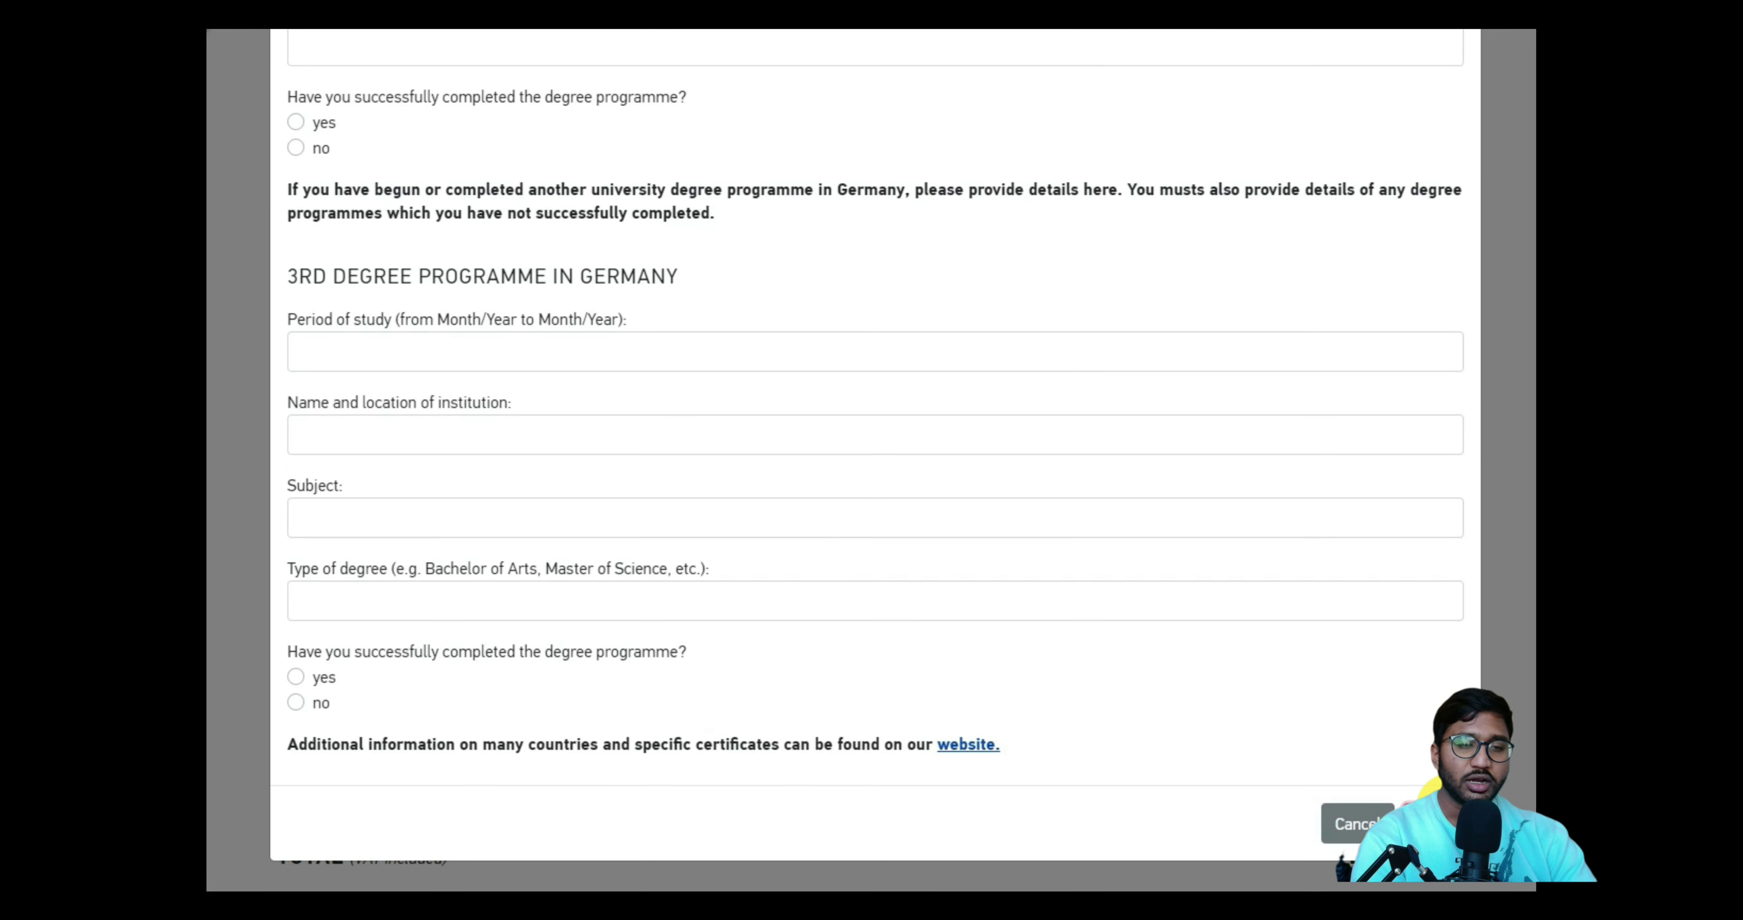
{"action": "left_click", "coordinate": [1431, 821]}
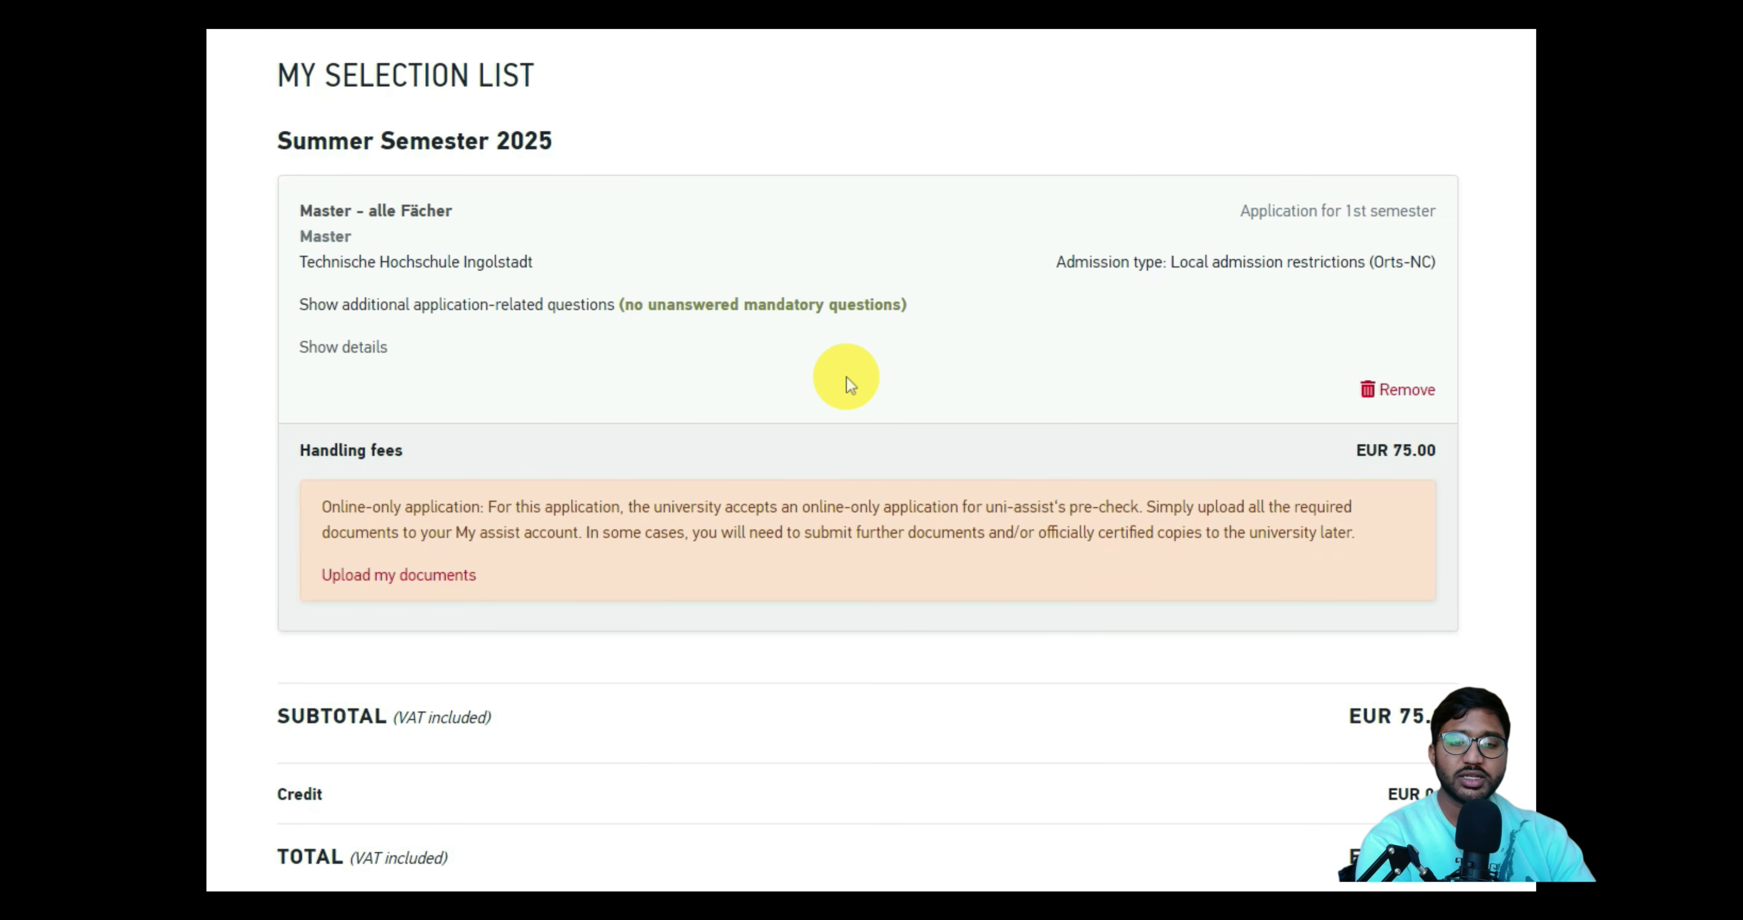
{"action": "scroll", "coordinate": [827, 384], "scroll_direction": "down", "scroll_amount": 3}
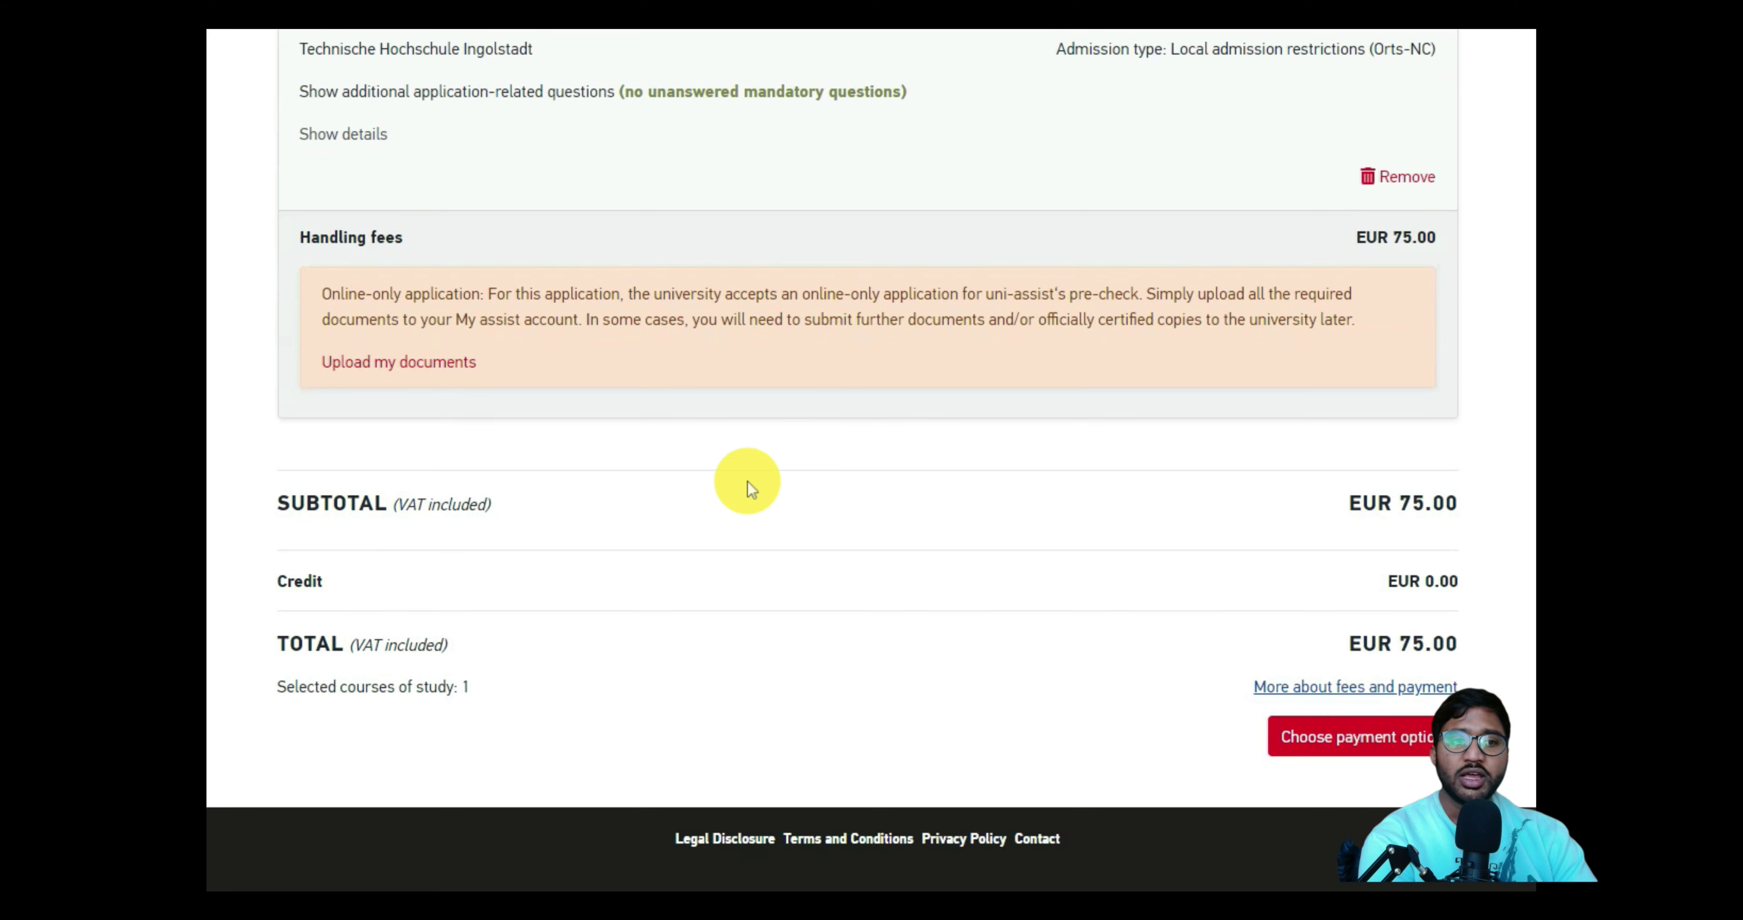
{"action": "left_click", "coordinate": [433, 363]}
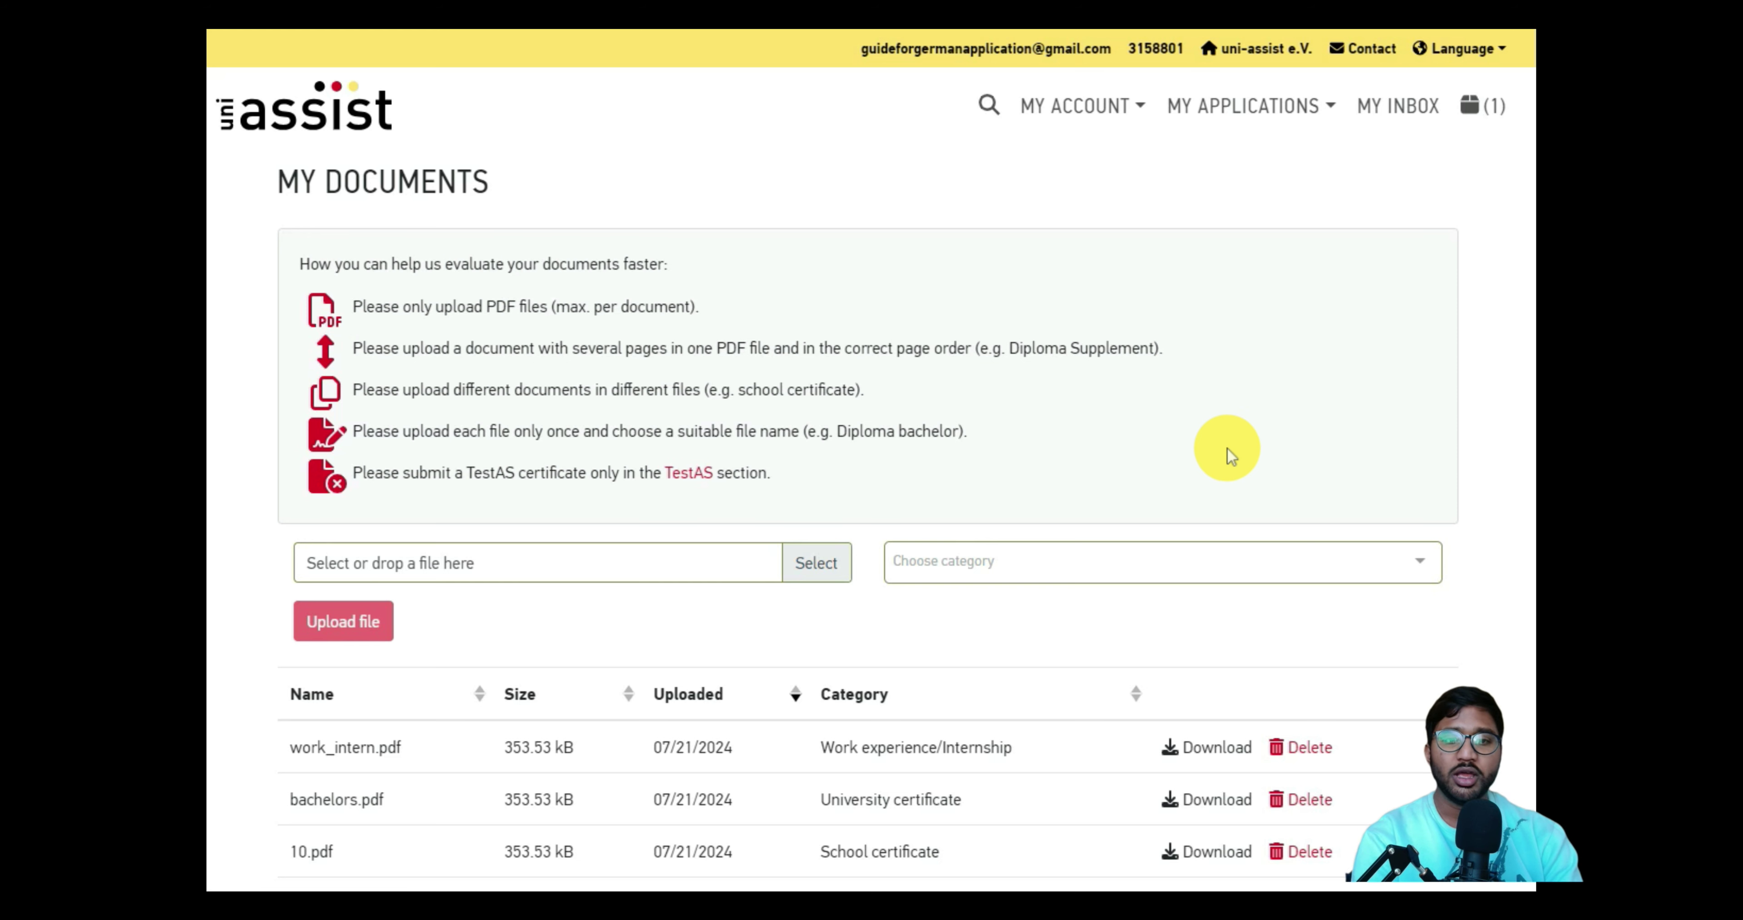
- Check the uploaded work_intern.pdf, bachelors.pdf and 10.pdf files and their categories in the document list
{"action": "scroll", "coordinate": [1226, 446], "scroll_direction": "down", "scroll_amount": 5}
{"action": "left_click_drag", "start_coordinate": [415, 434], "coordinate": [302, 427]}
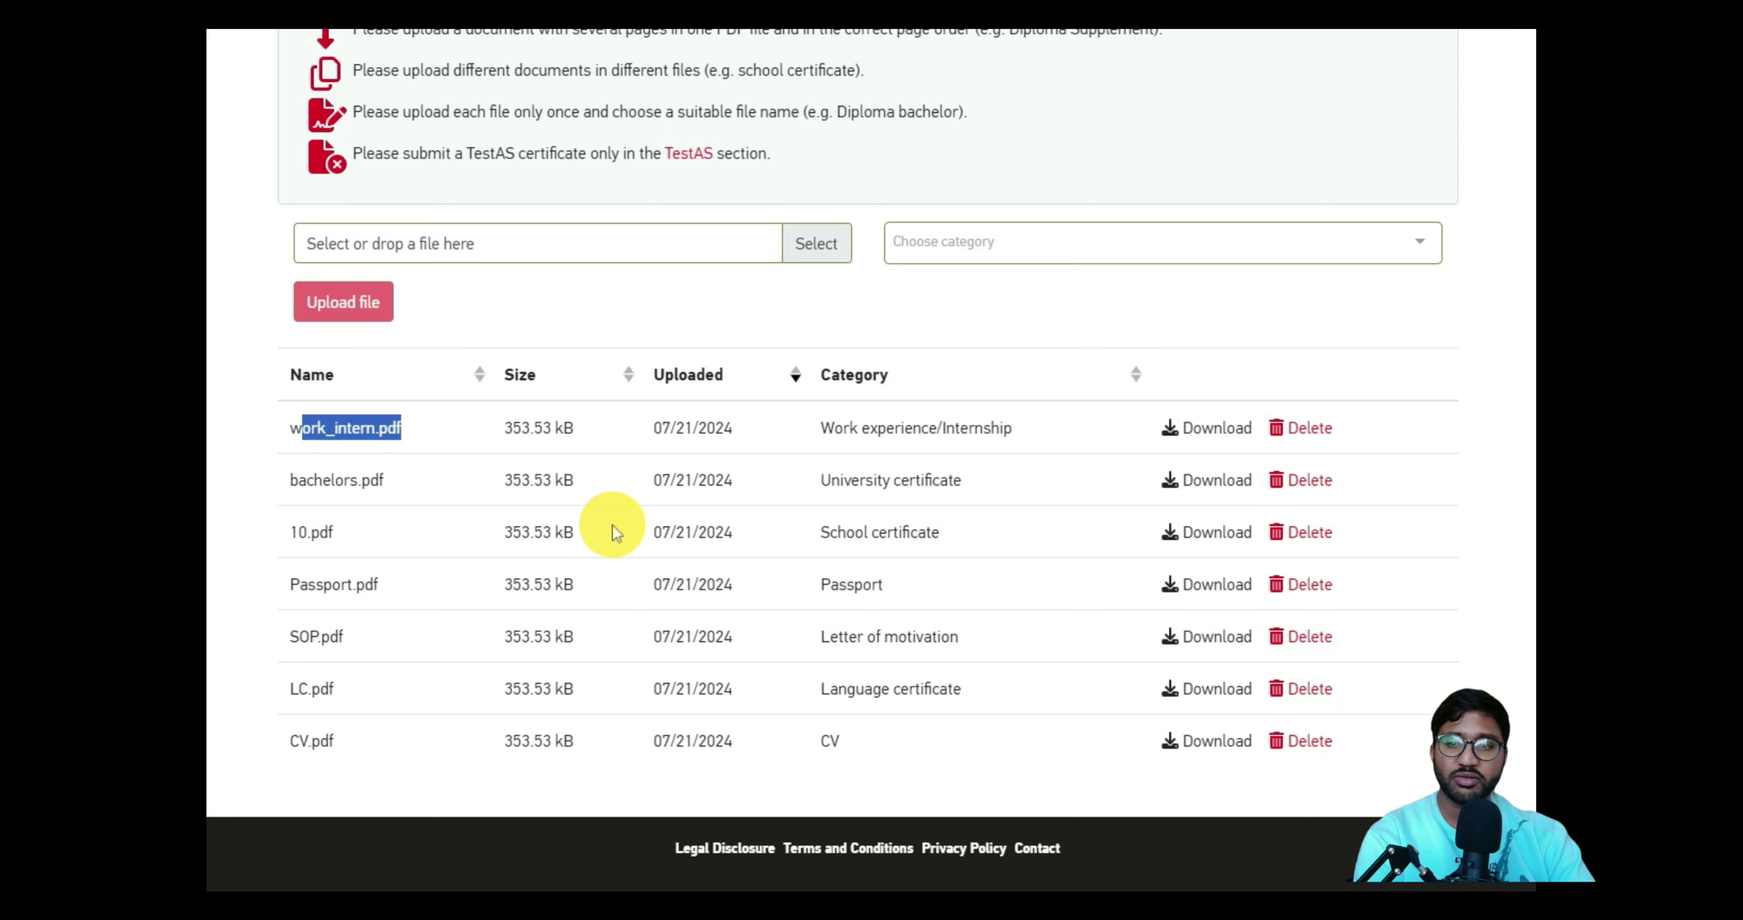
{"action": "double_click", "coordinate": [297, 438]}
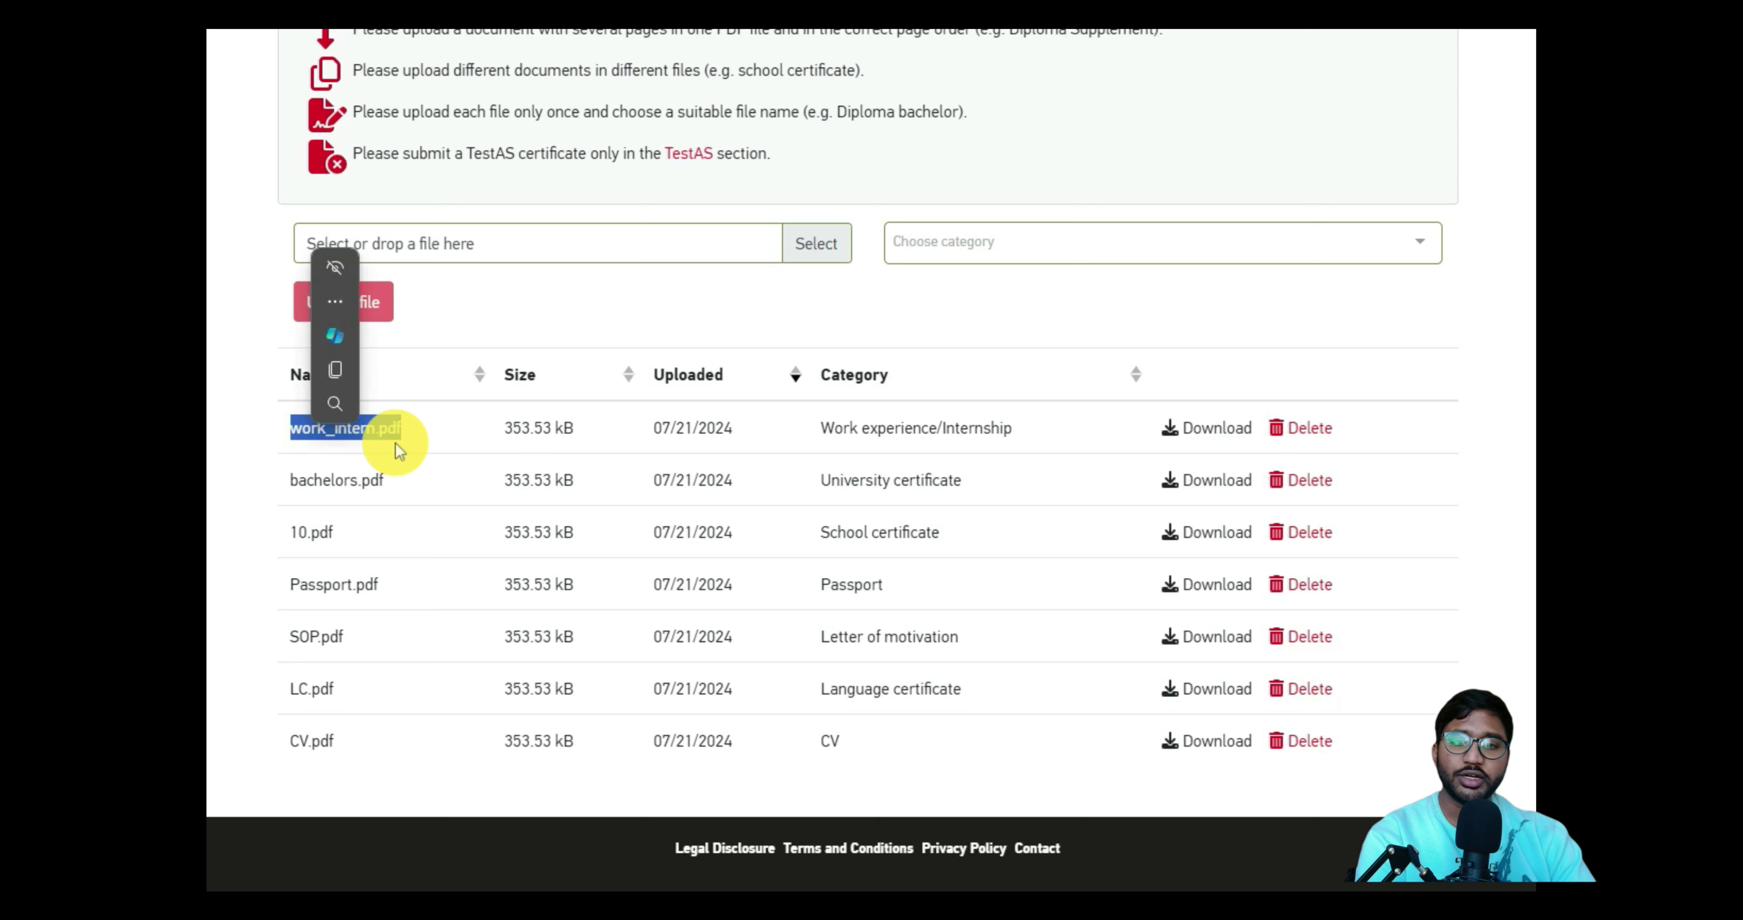
{"action": "left_click", "coordinate": [416, 451]}
{"action": "left_click_drag", "start_coordinate": [383, 480], "coordinate": [281, 526]}
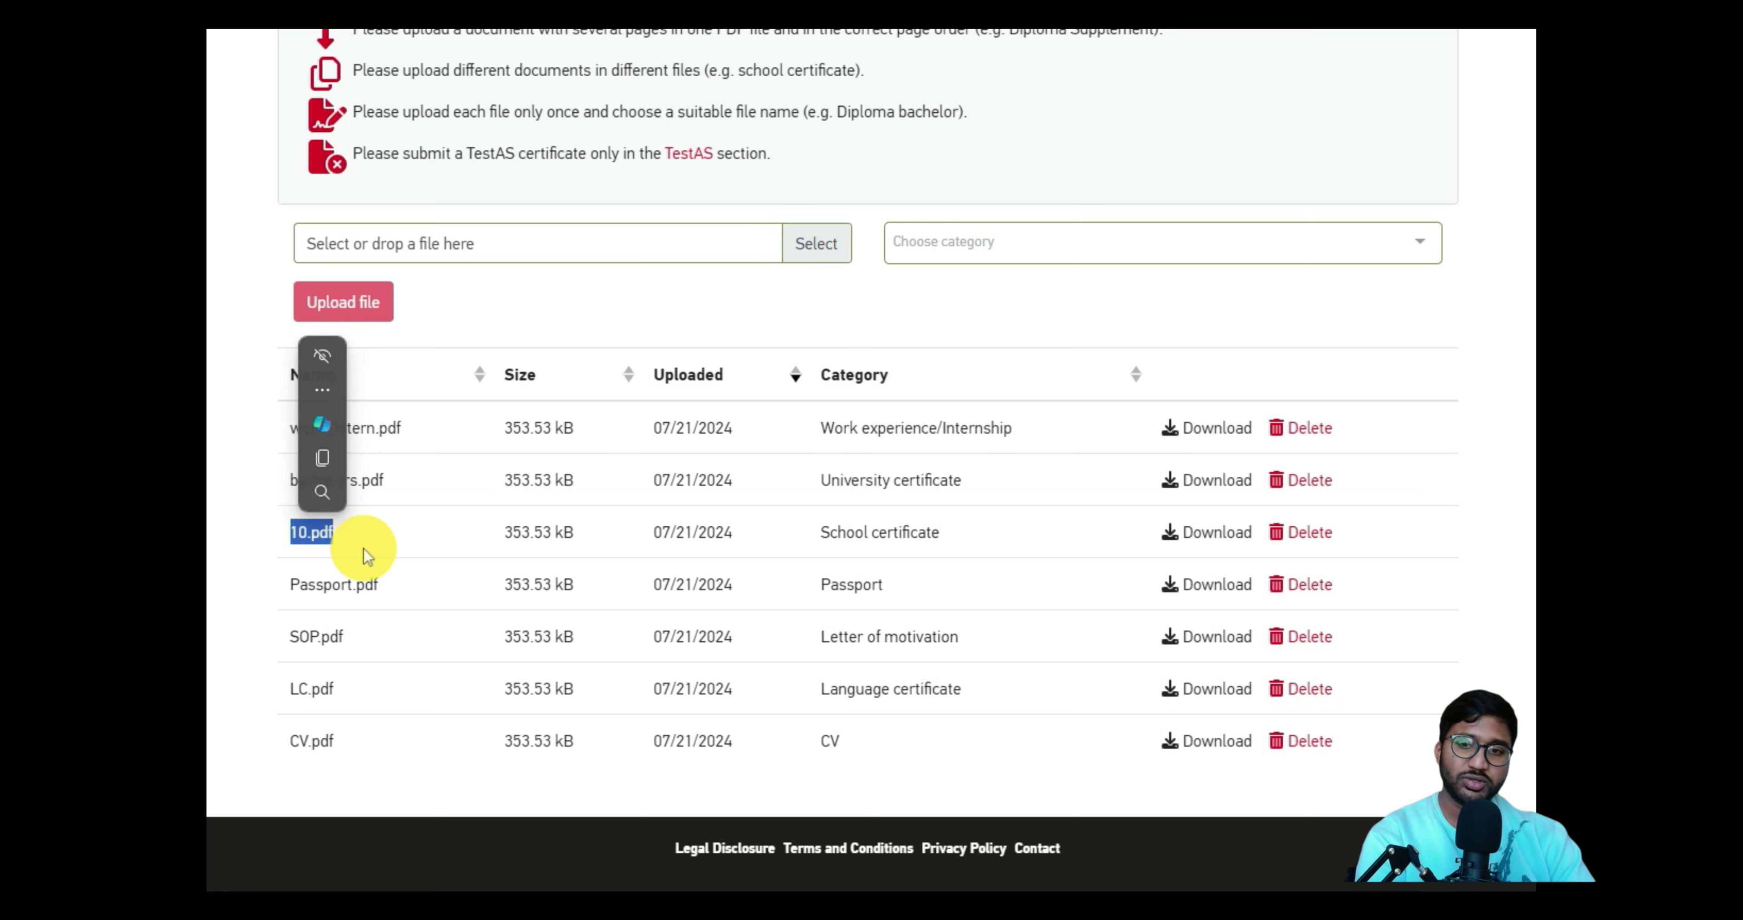
- Check the uploaded Passport.pdf, SOP.pdf, LC.pdf and CV.pdf entries, and look over the upload instructions
{"action": "left_click_drag", "start_coordinate": [408, 586], "coordinate": [246, 591]}
{"action": "left_click", "coordinate": [404, 621]}
{"action": "left_click_drag", "start_coordinate": [363, 634], "coordinate": [245, 644]}
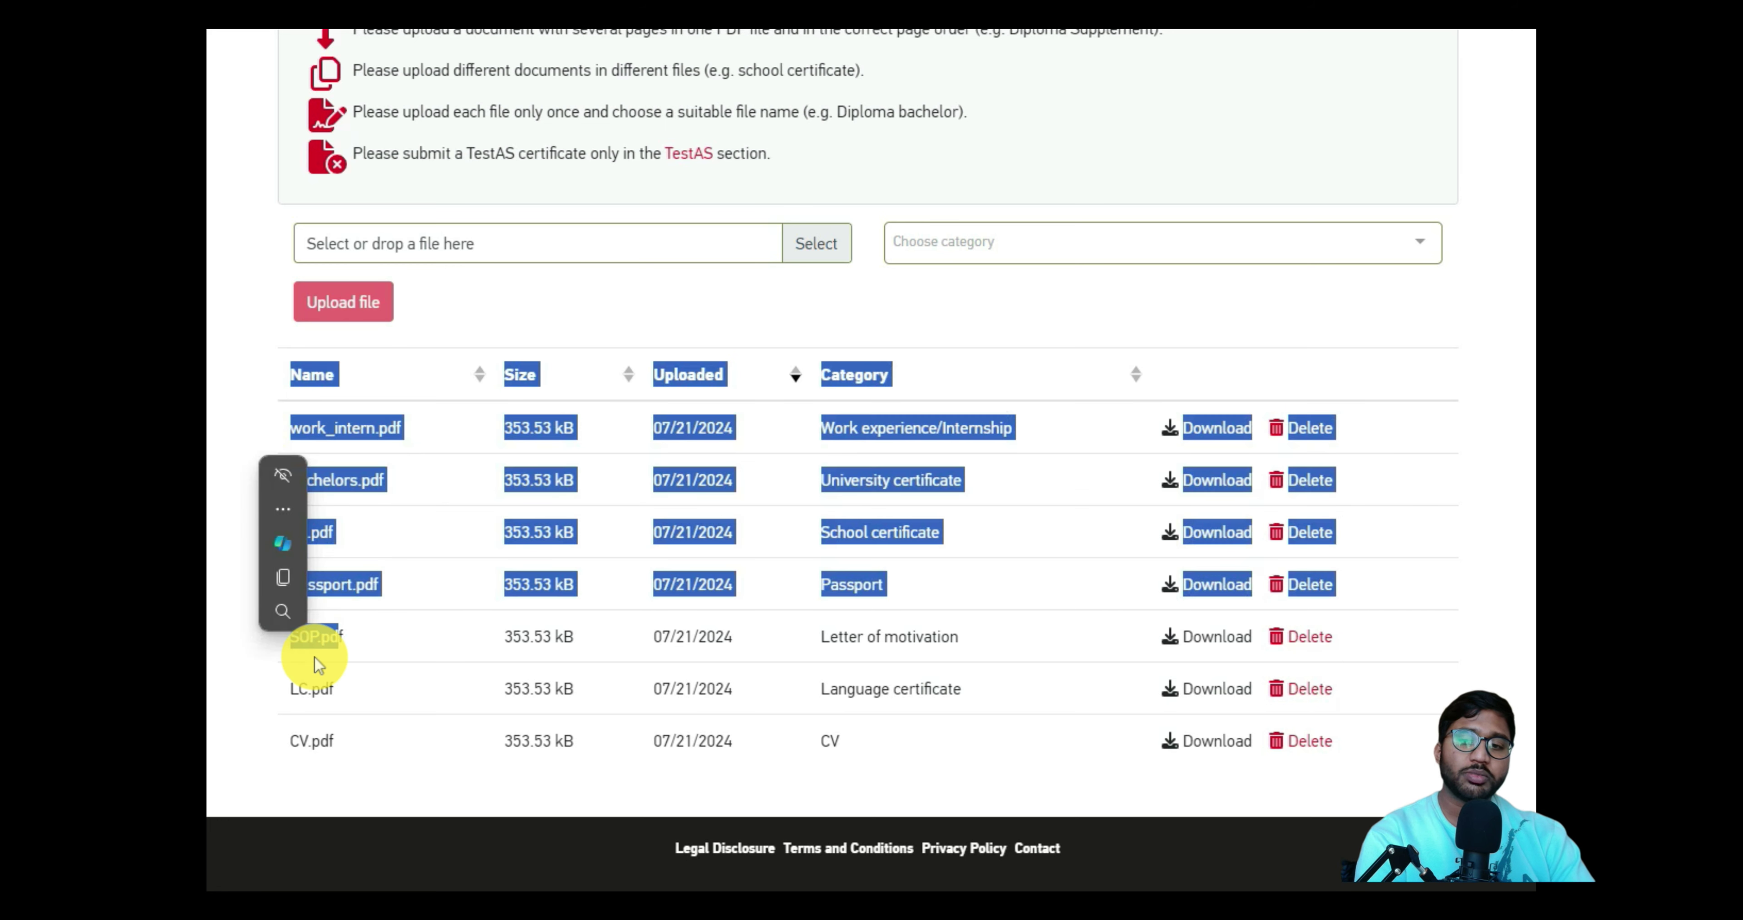
{"action": "left_click_drag", "start_coordinate": [357, 694], "coordinate": [295, 694]}
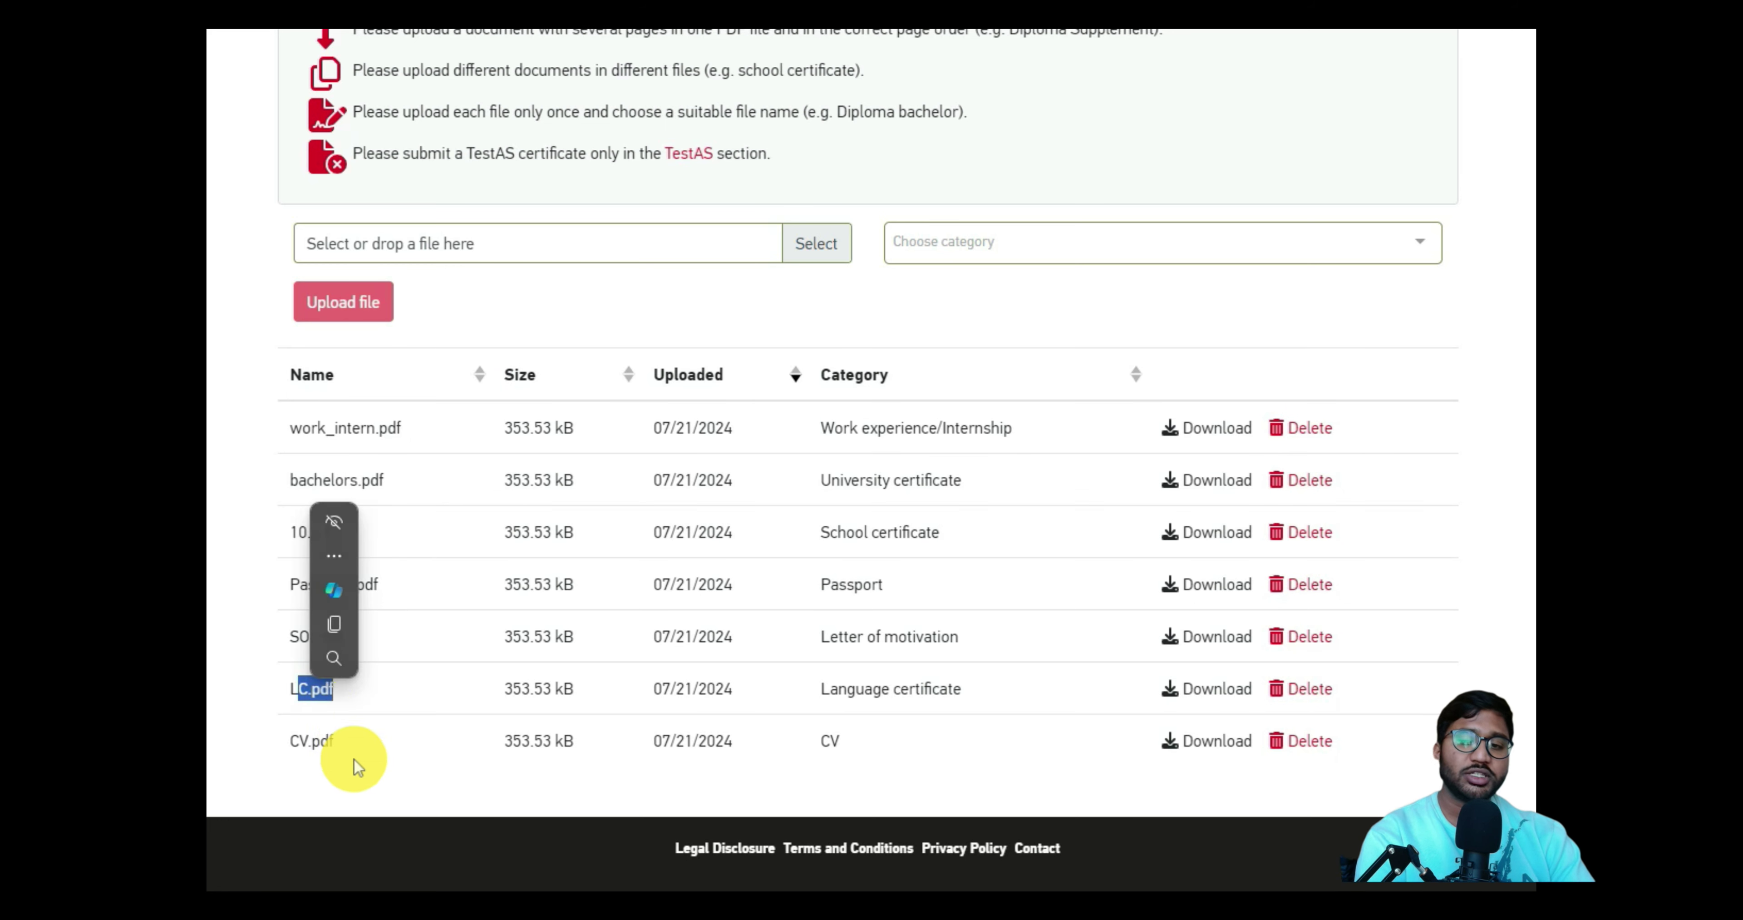
{"action": "left_click_drag", "start_coordinate": [350, 758], "coordinate": [256, 751]}
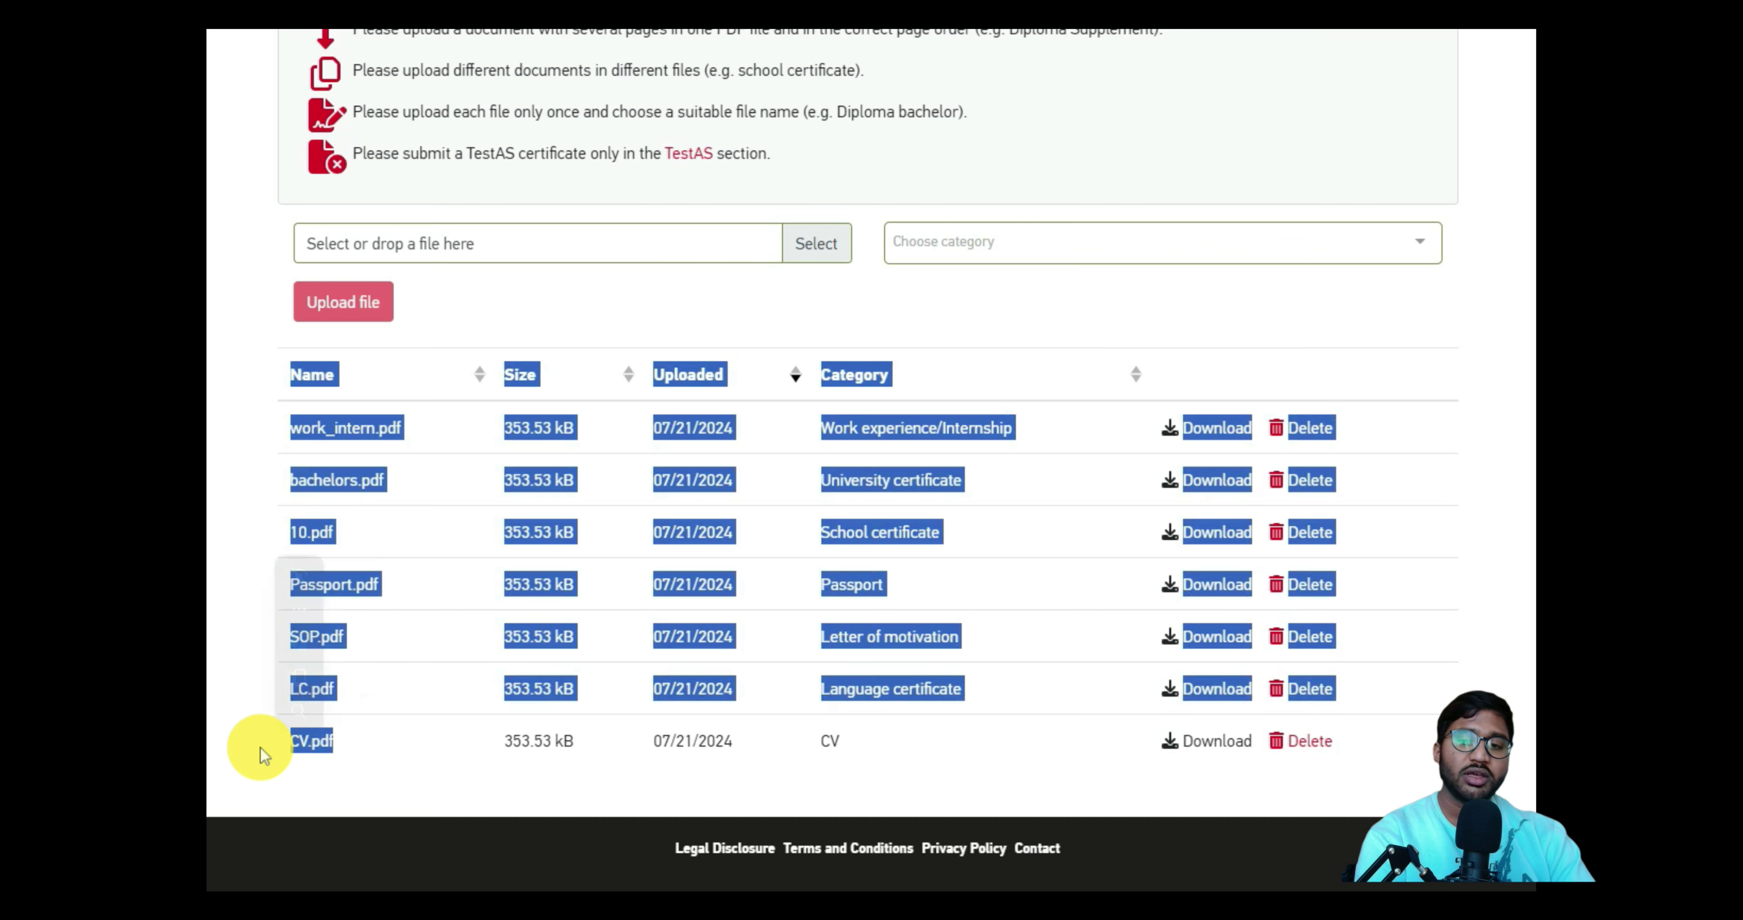
{"action": "left_click", "coordinate": [441, 771]}
{"action": "scroll", "coordinate": [1477, 577], "scroll_direction": "up", "scroll_amount": 5}
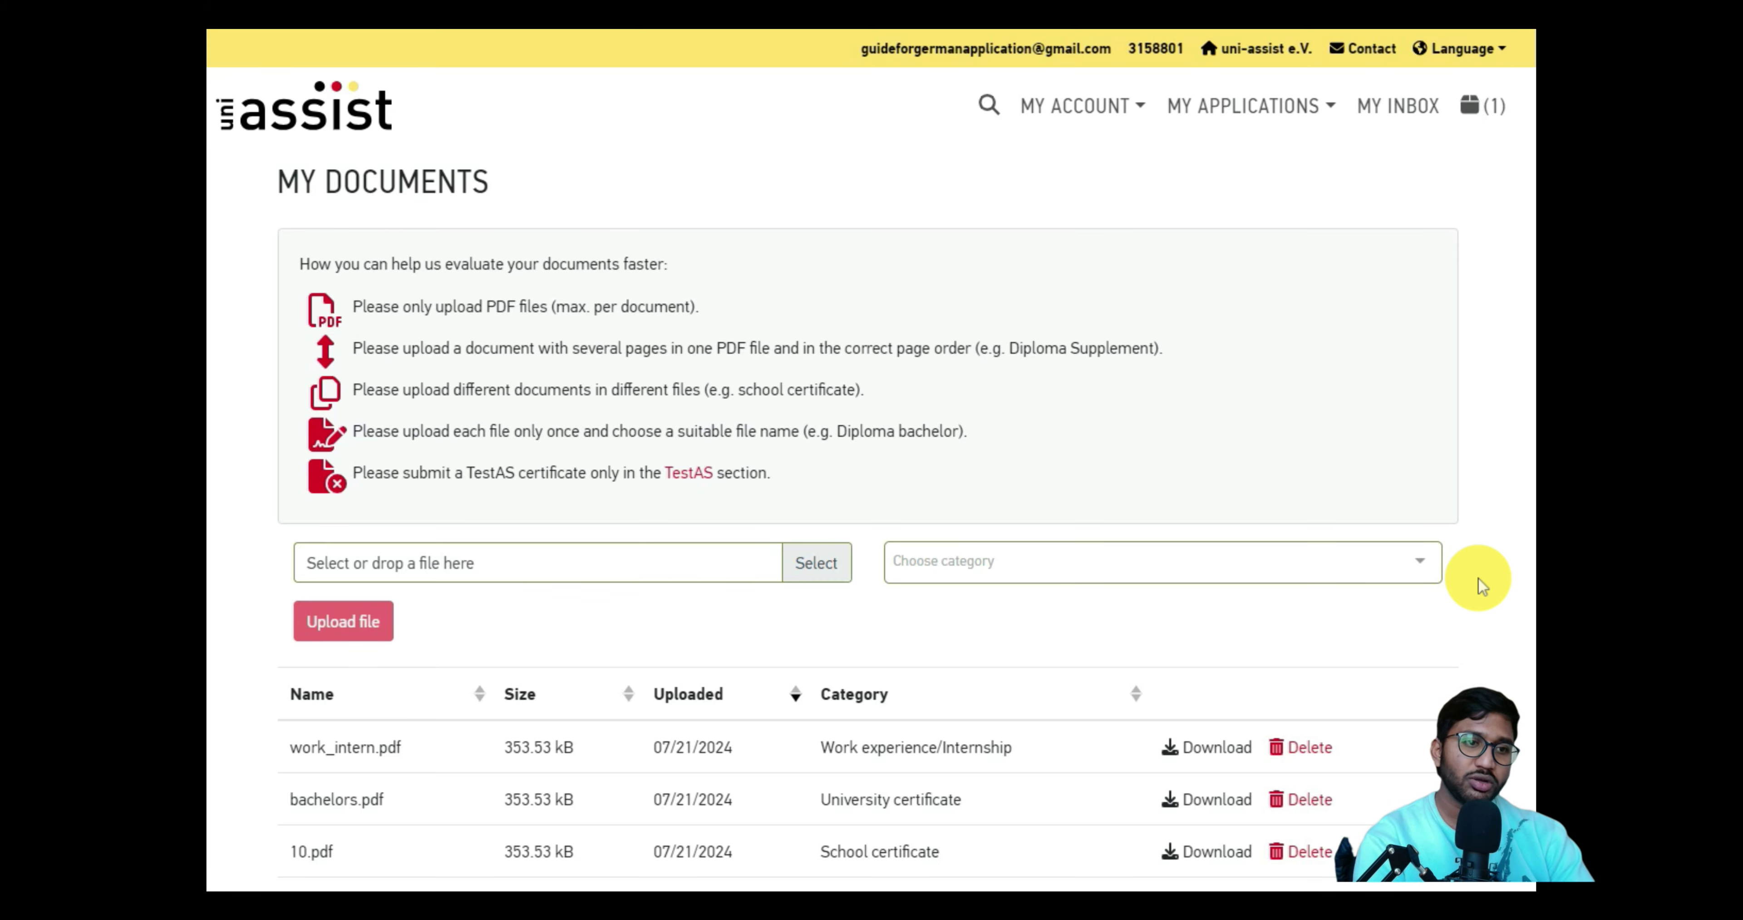
{"action": "scroll", "coordinate": [1478, 577], "scroll_direction": "down", "scroll_amount": 4}
{"action": "scroll", "coordinate": [1524, 108], "scroll_direction": "up", "scroll_amount": 4}
- View the payment options for the selected course, trying Credit card, and return to the selection list without checking out
{"action": "left_click", "coordinate": [1482, 105]}
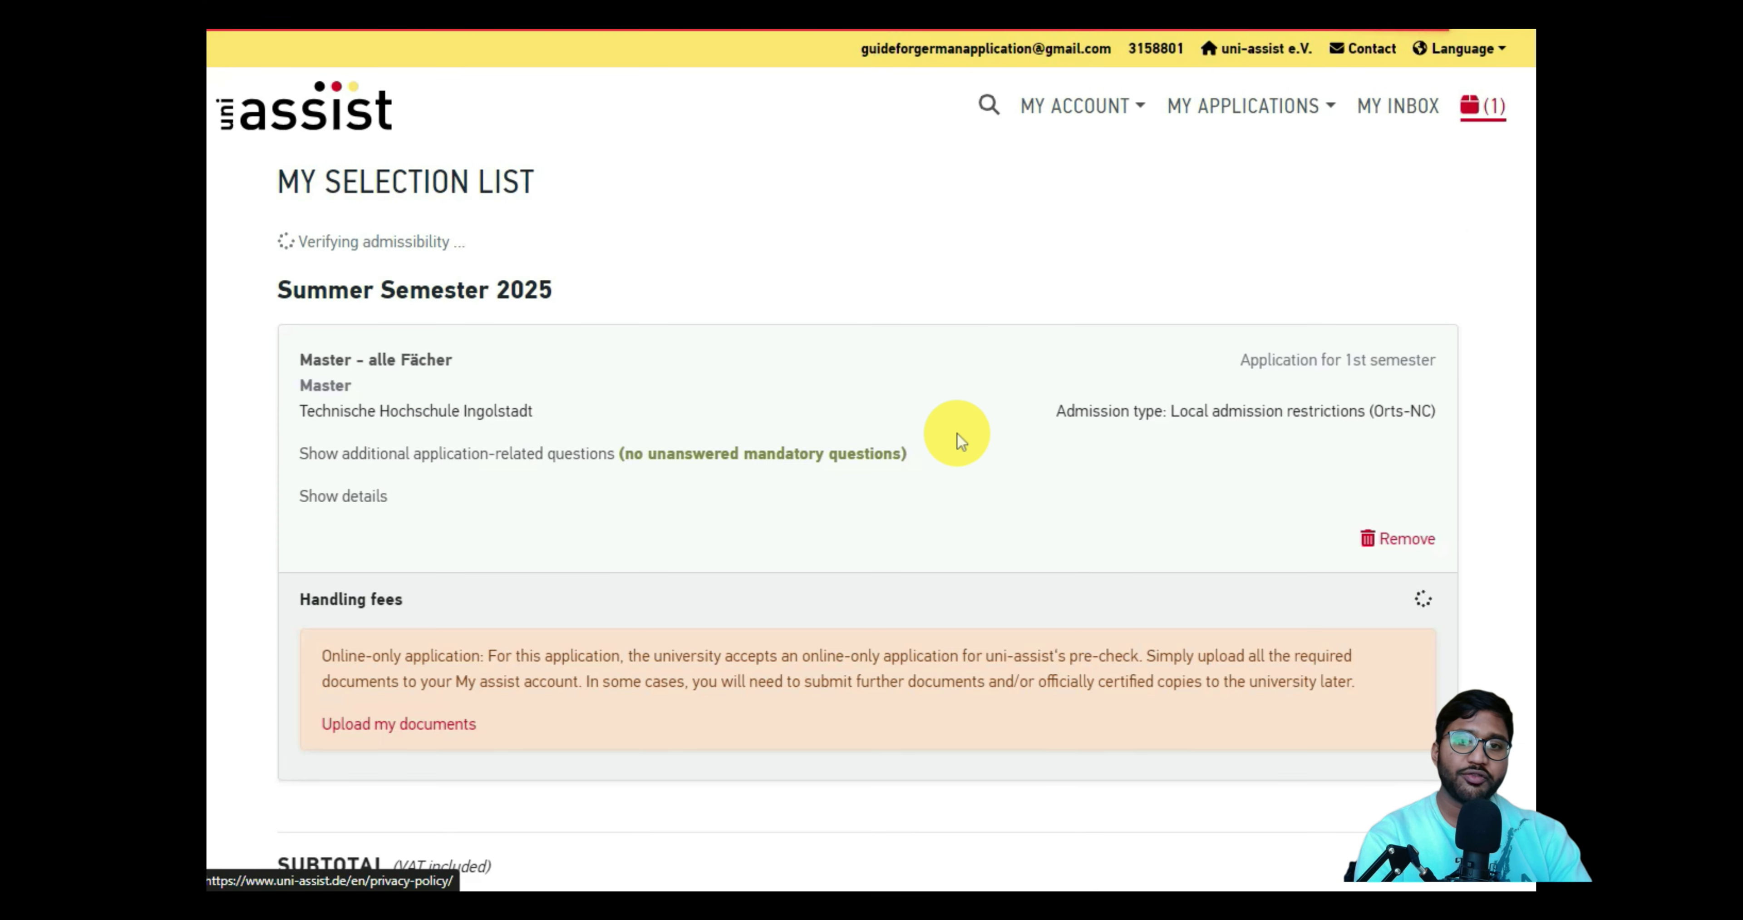
{"action": "scroll", "coordinate": [713, 421], "scroll_direction": "down", "scroll_amount": 5}
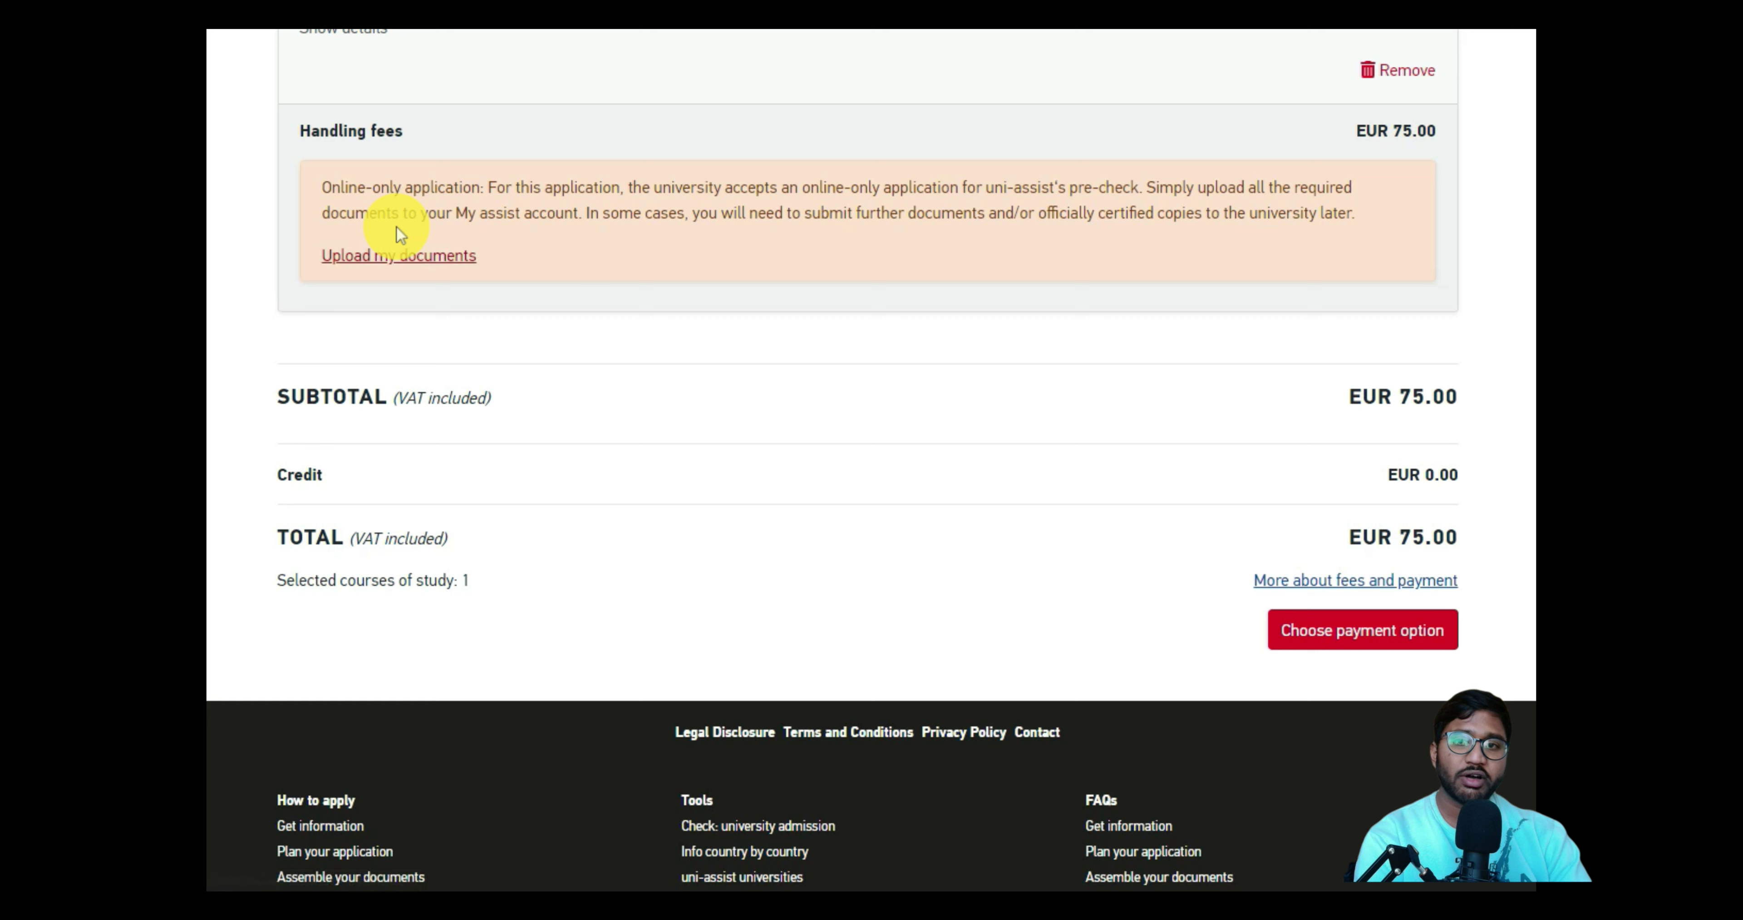
{"action": "left_click", "coordinate": [1290, 619]}
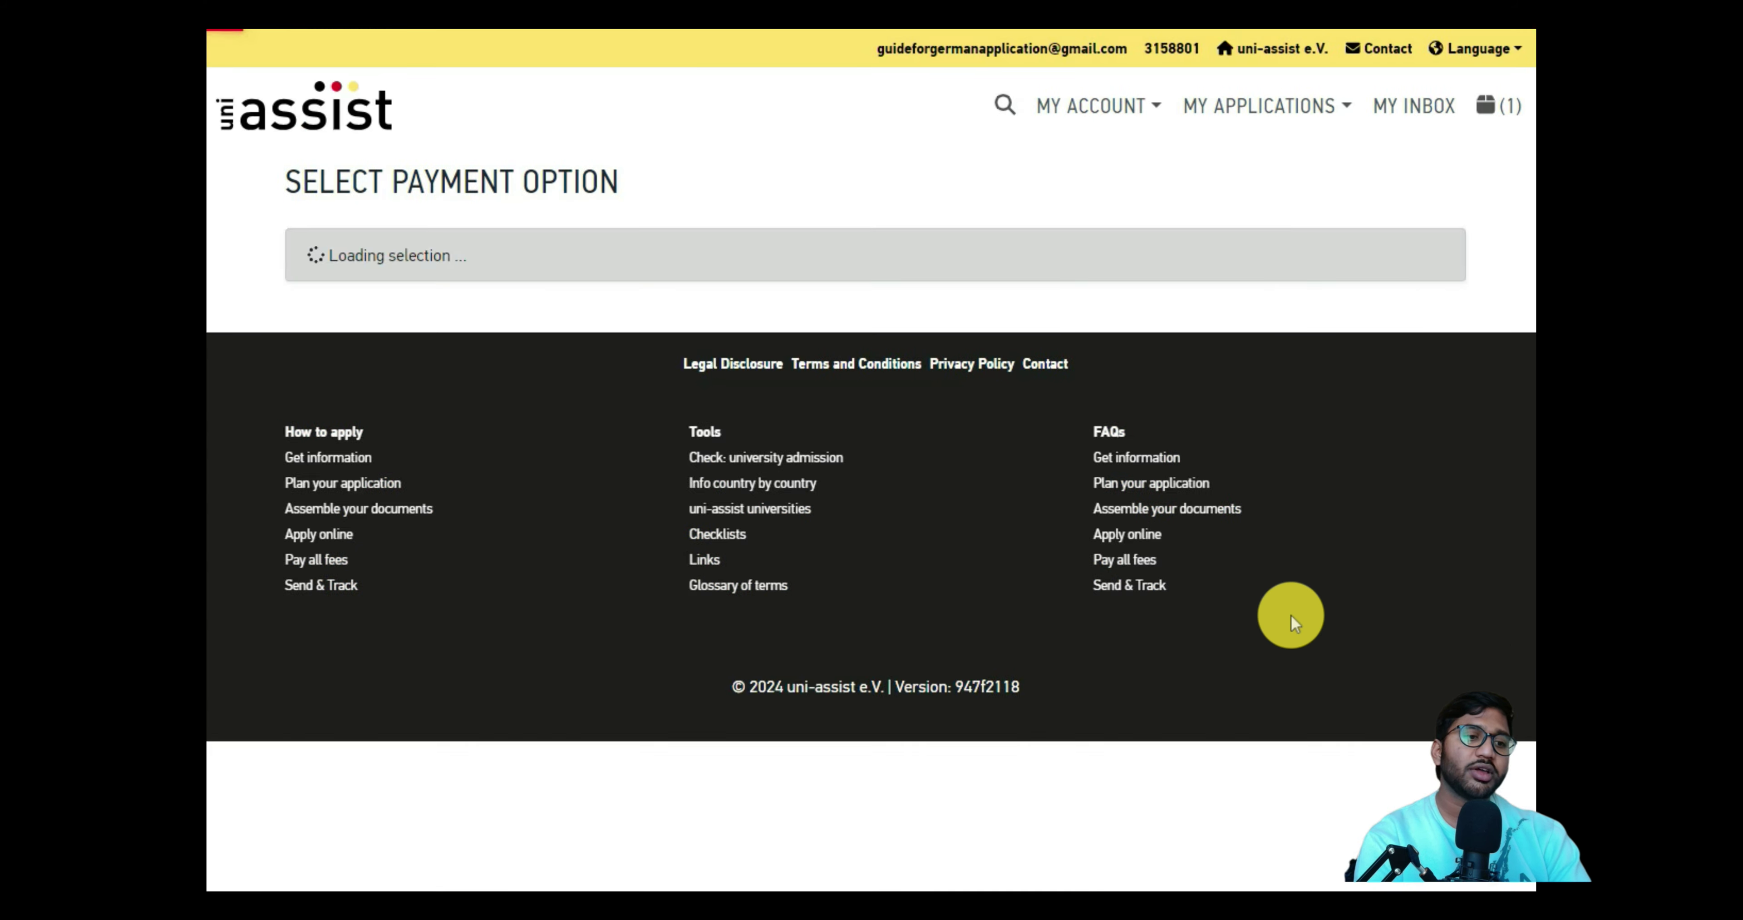
{"action": "left_click", "coordinate": [341, 242]}
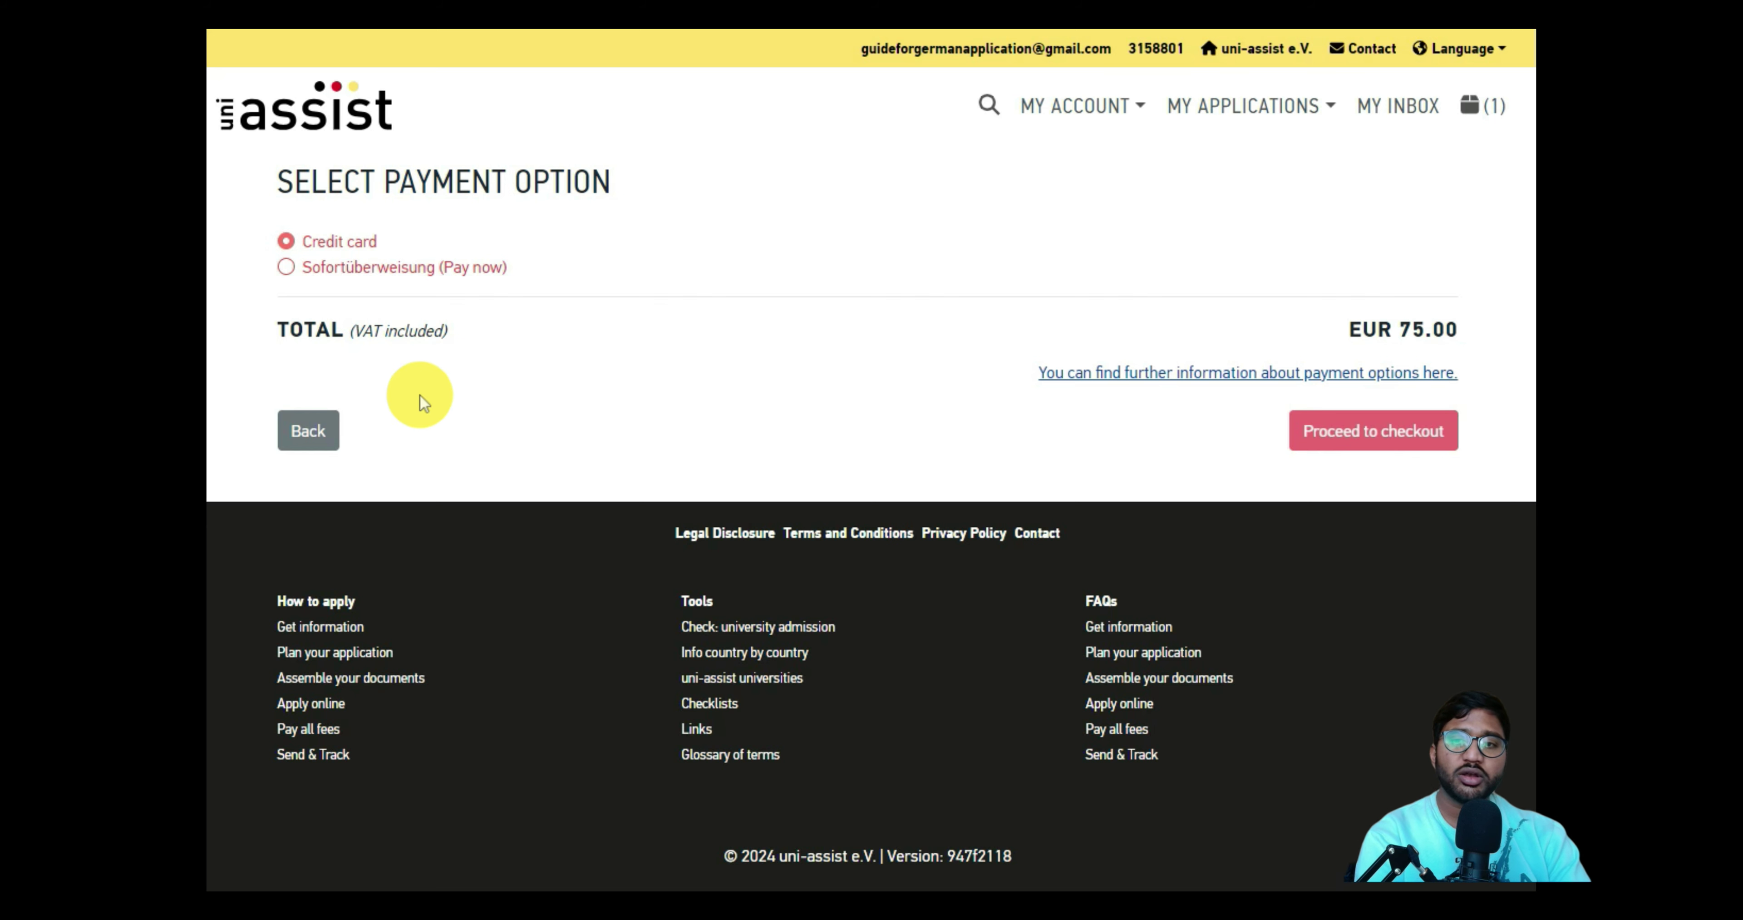
{"action": "left_click", "coordinate": [333, 436]}
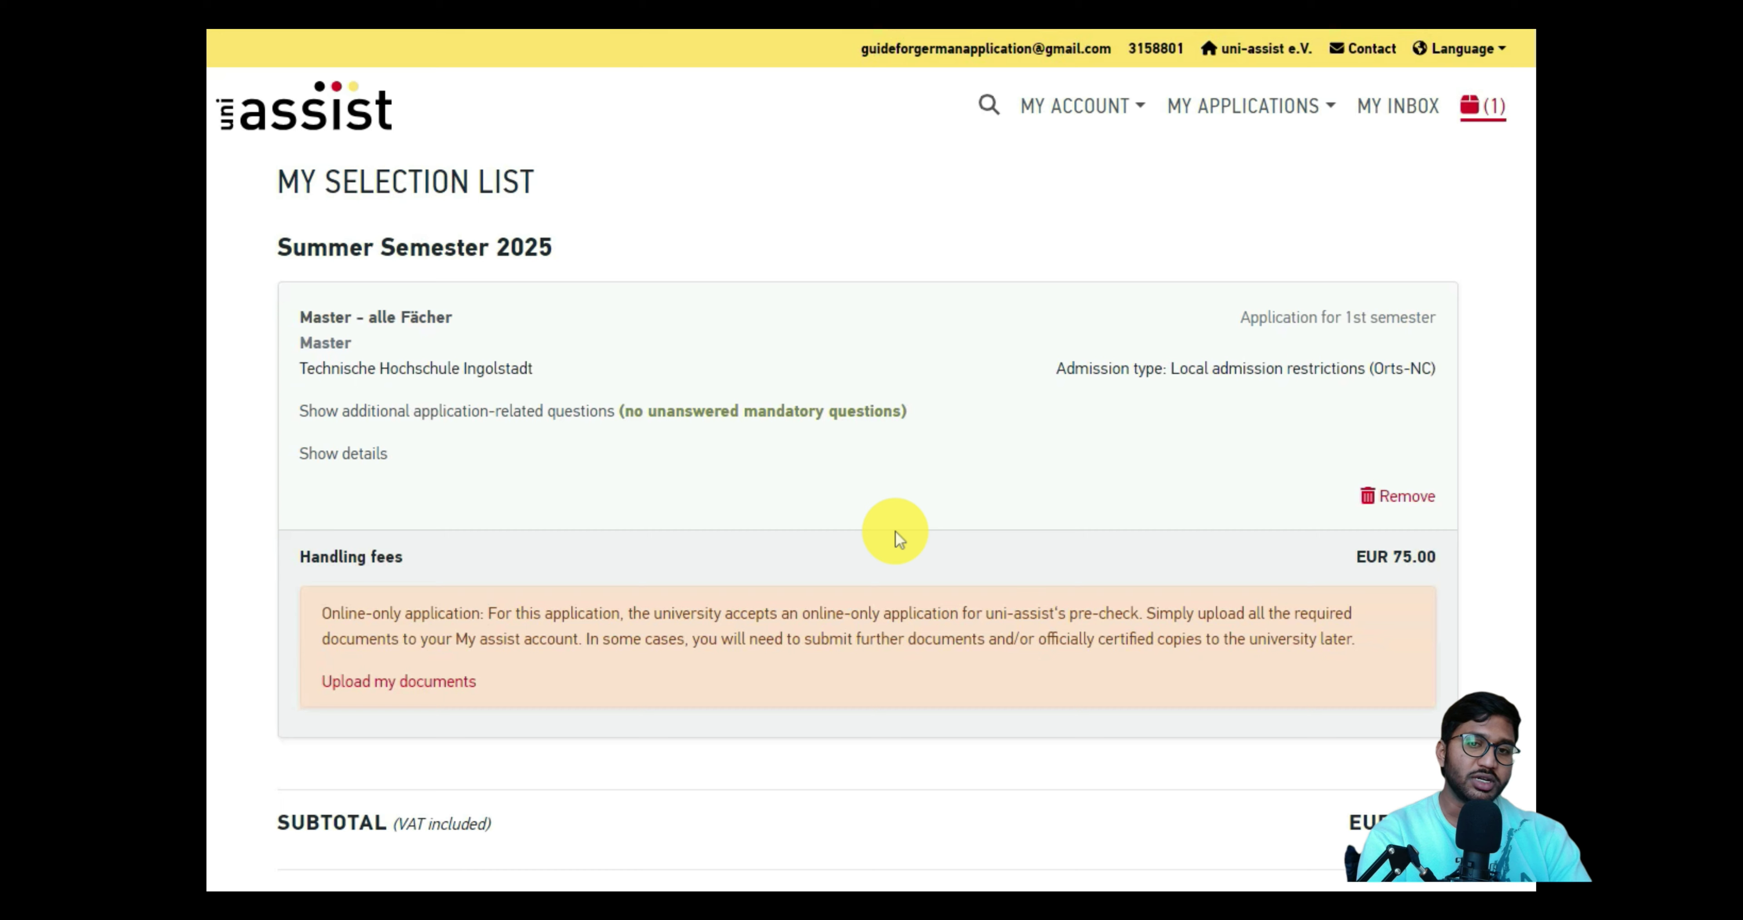
{"action": "scroll", "coordinate": [899, 531], "scroll_direction": "down", "scroll_amount": 4}
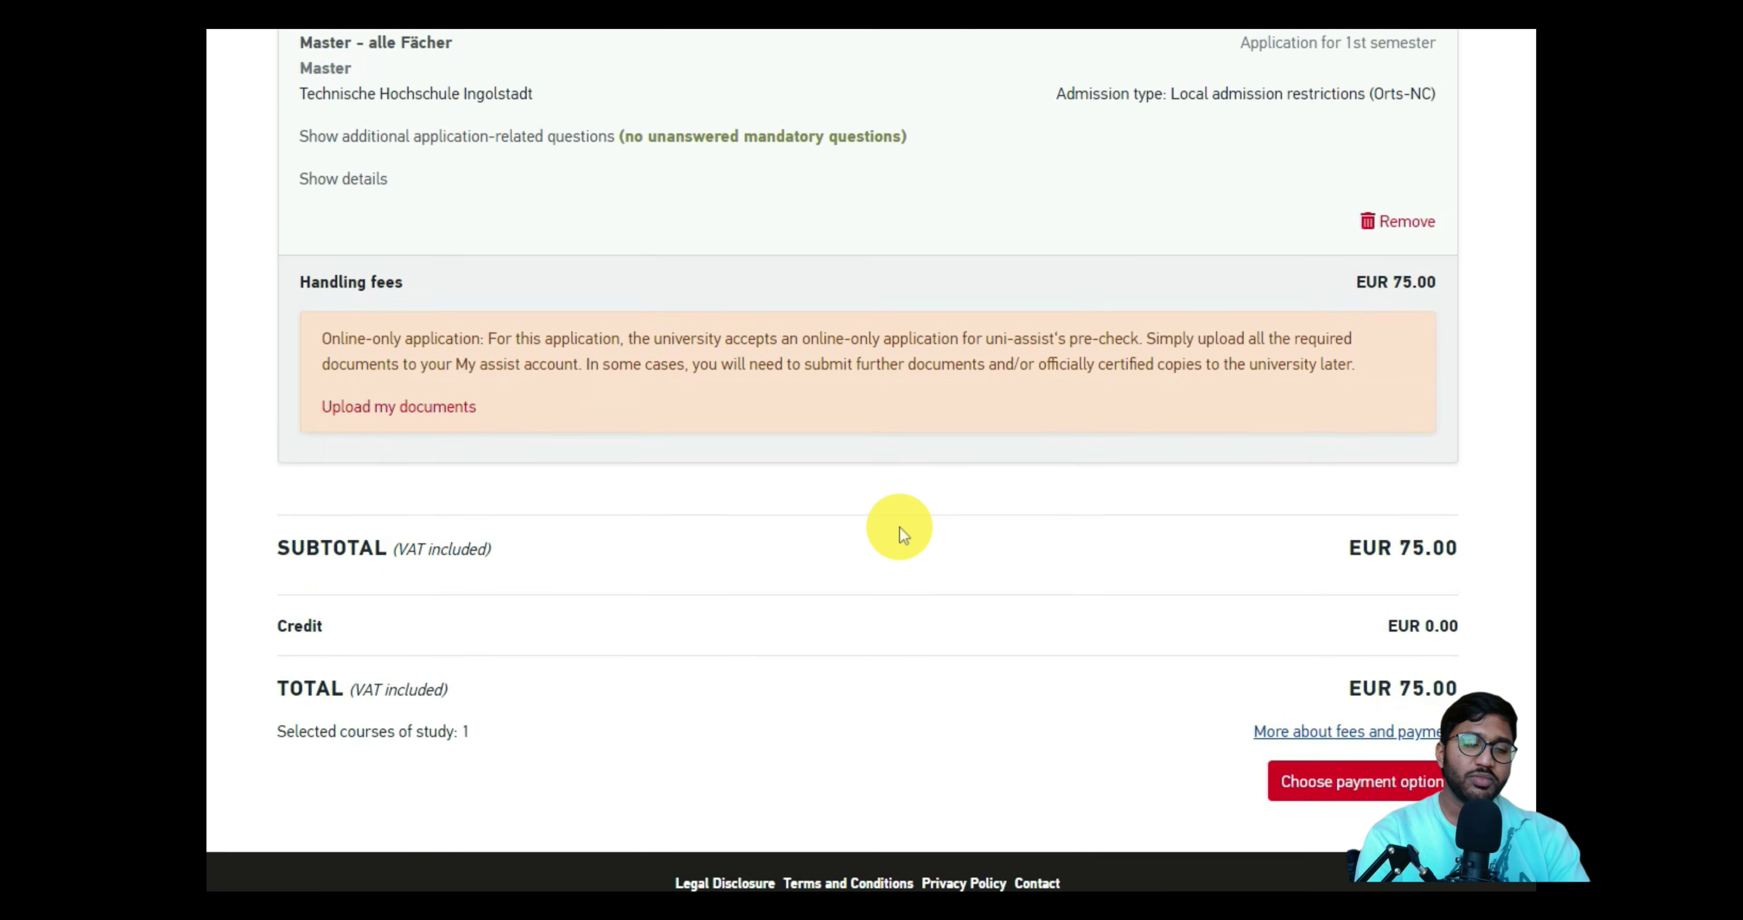
{"action": "scroll", "coordinate": [899, 525], "scroll_direction": "up", "scroll_amount": 4}
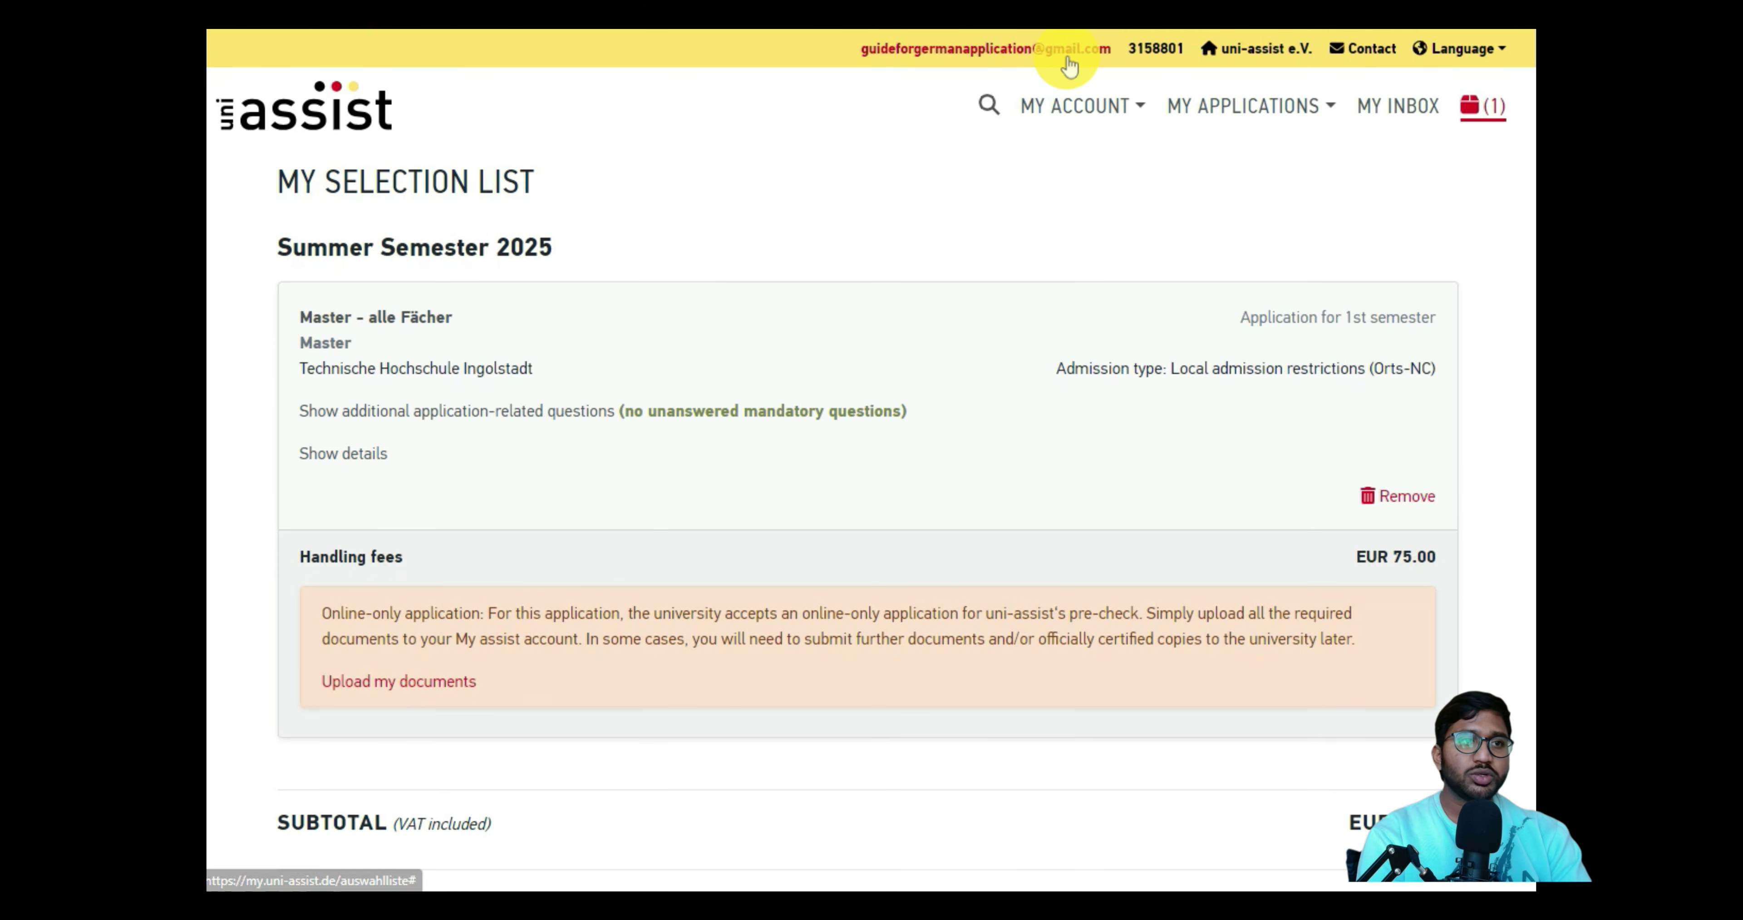